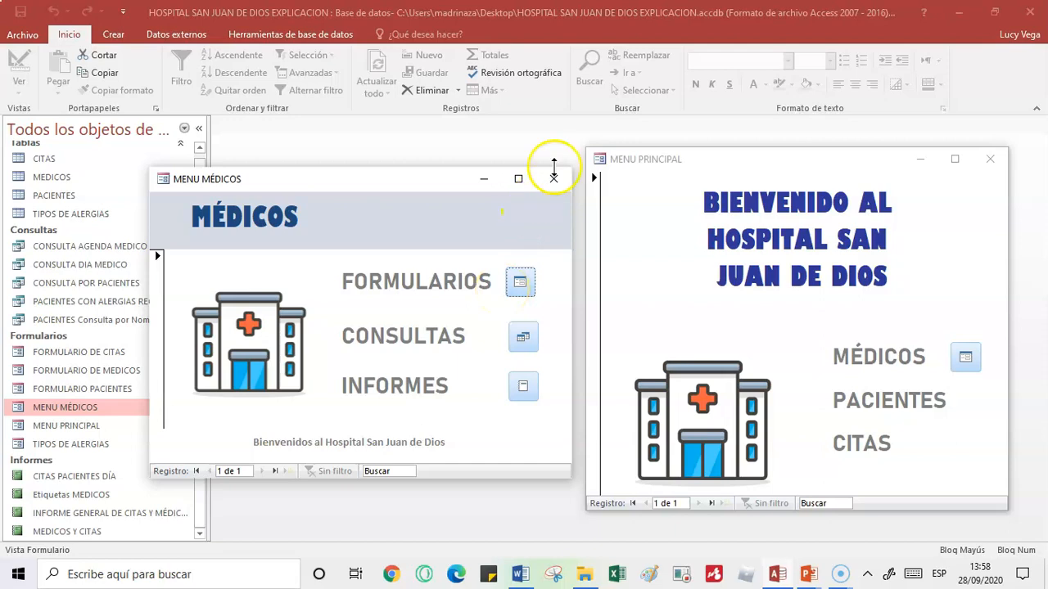
Step: Close the MENU MÉDICOS and MENU PRINCIPAL forms and review the database's tables, queries, forms and reports
click(553, 178)
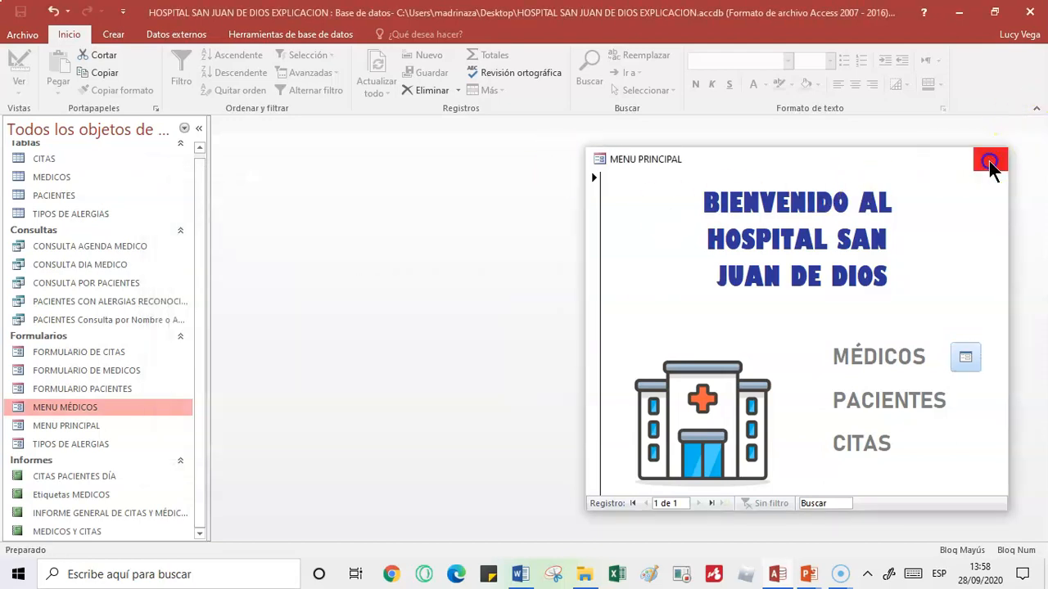
click(990, 162)
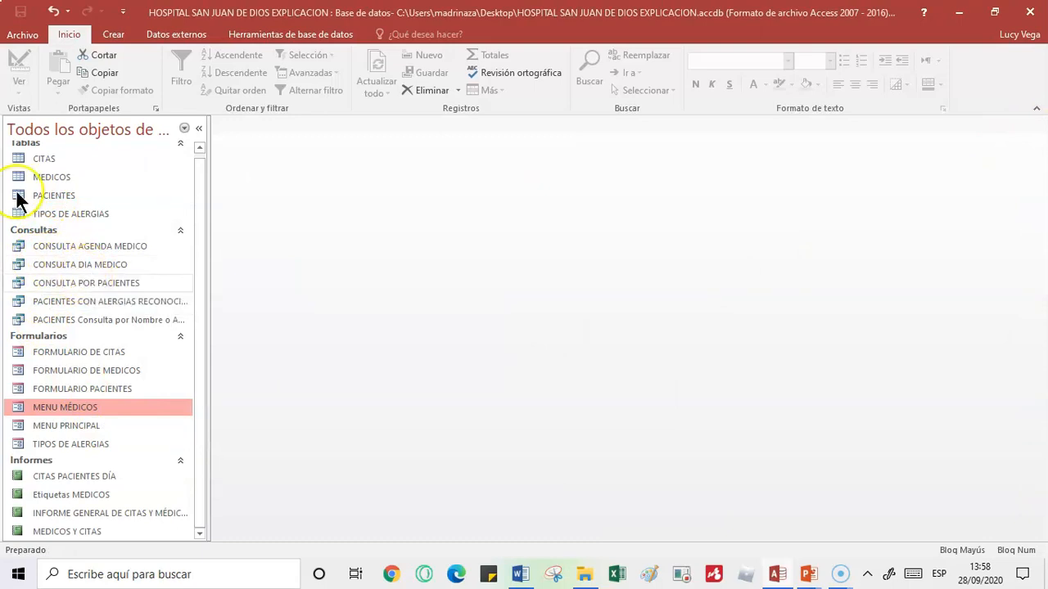
drag(199, 203, 199, 177)
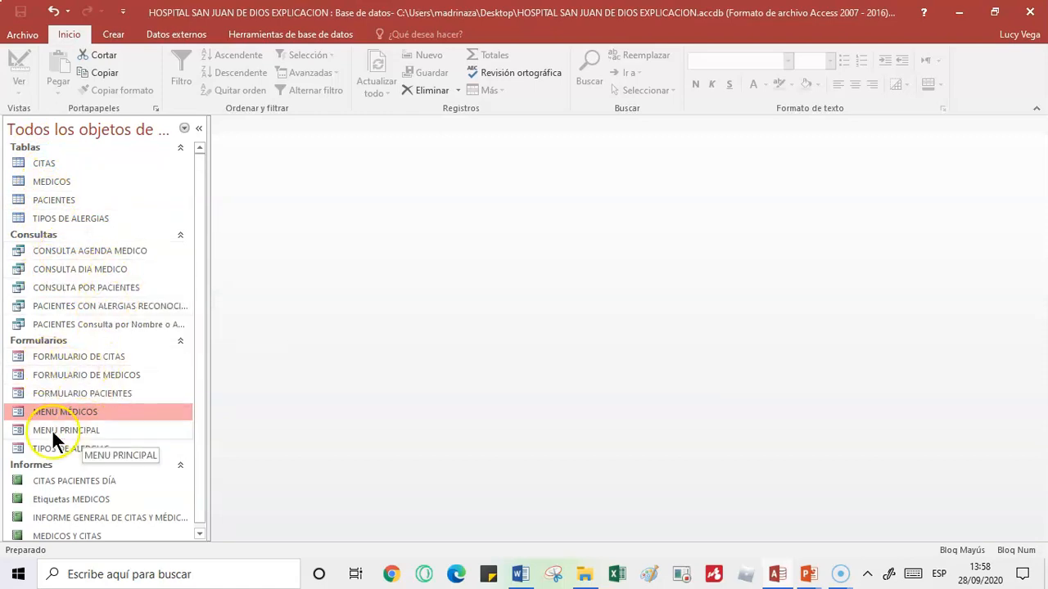
drag(199, 468, 199, 525)
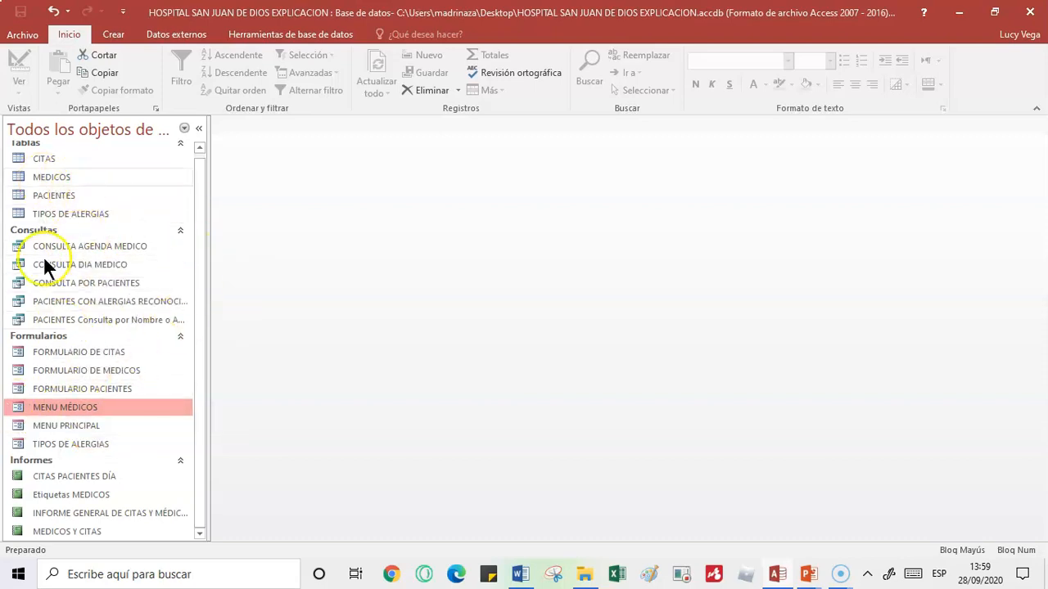
Step: Open the MENU PRINCIPAL form and place its window beside the object list
double_click(68, 426)
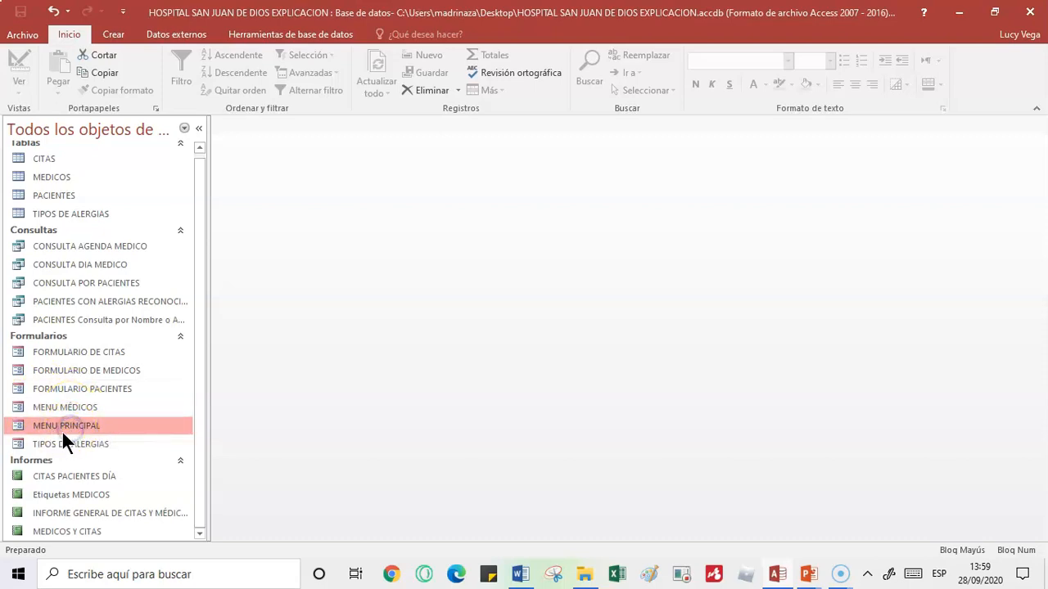
drag(413, 154, 500, 166)
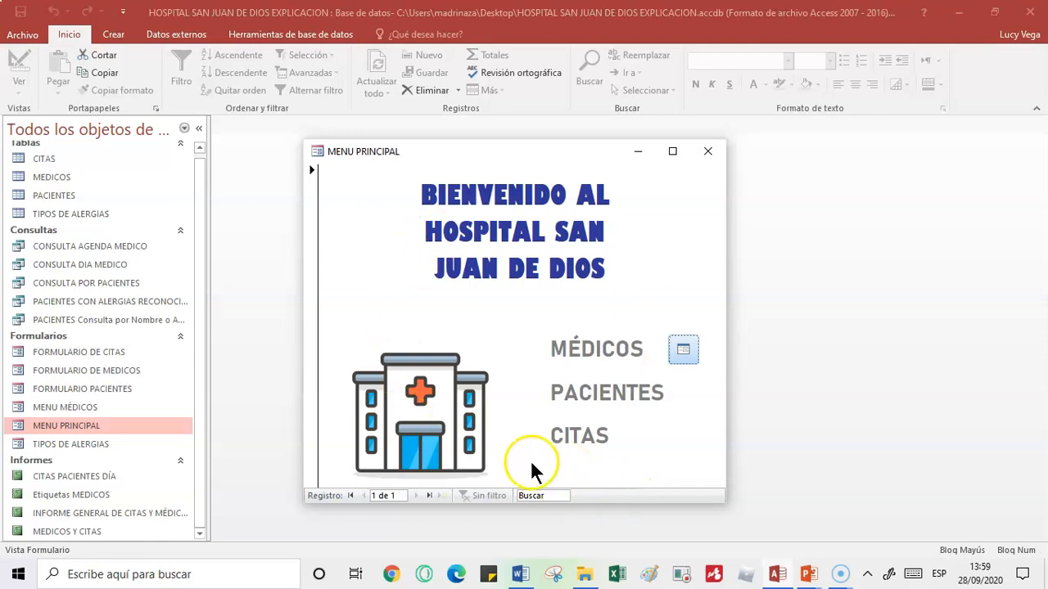
drag(501, 167, 420, 170)
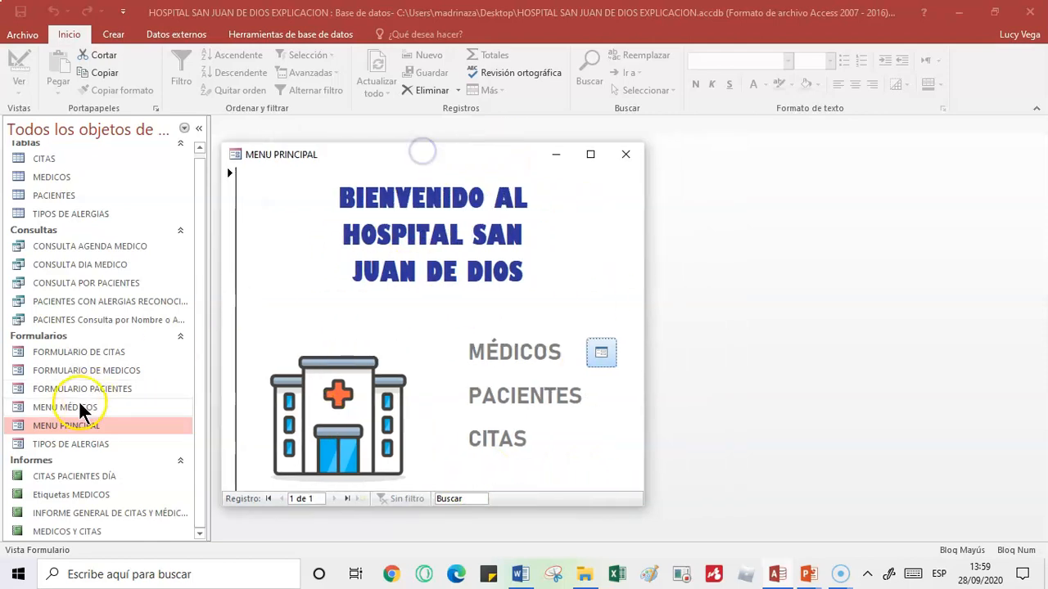
Step: Open the MENU MÉDICOS form and arrange it side by side with MENU PRINCIPAL
click(58, 408)
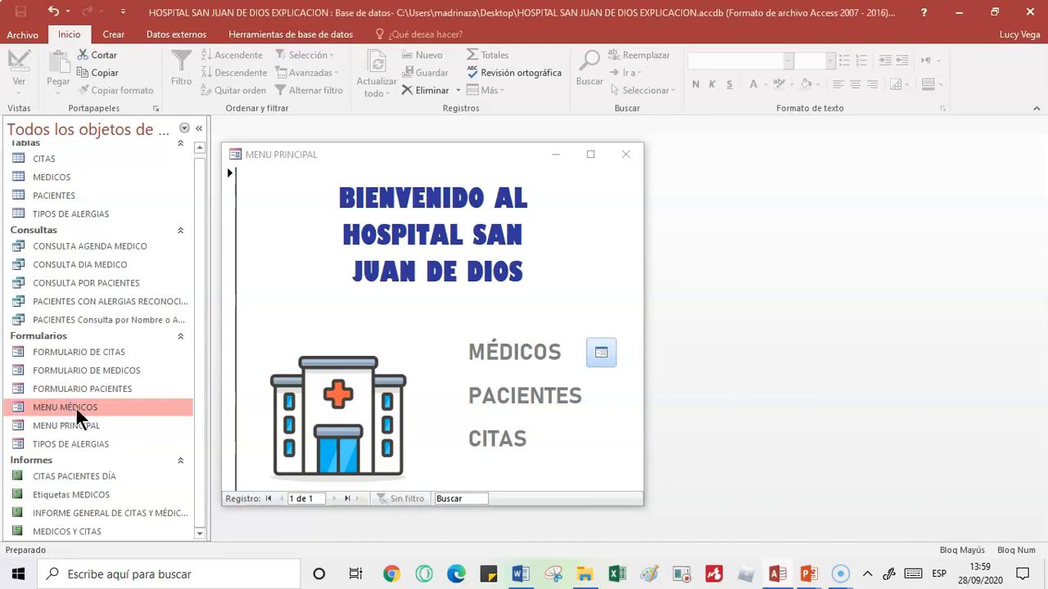
double_click(69, 410)
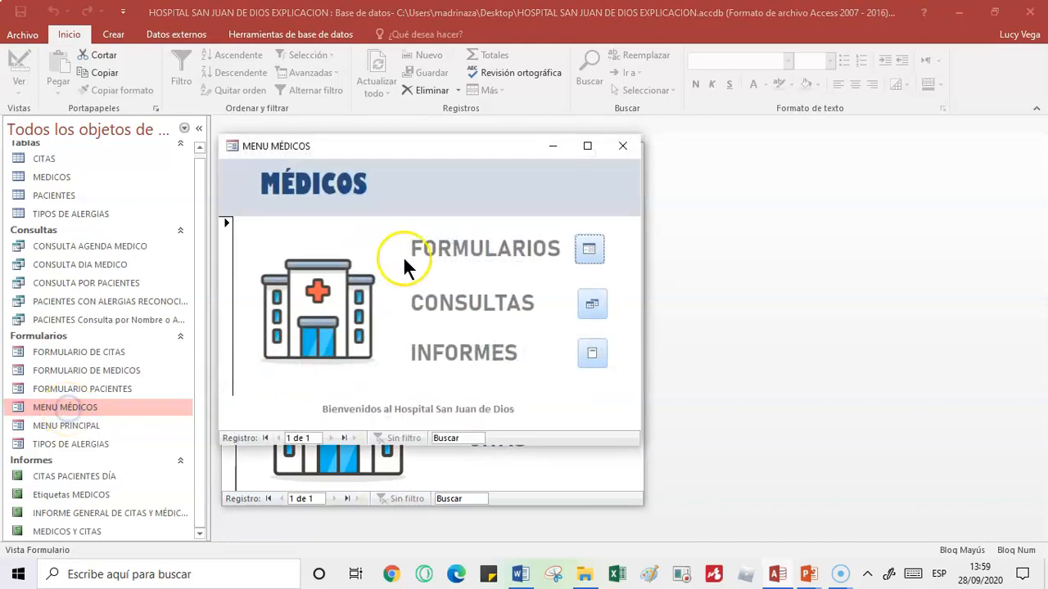
drag(437, 156, 851, 181)
drag(428, 156, 253, 140)
drag(771, 175, 650, 169)
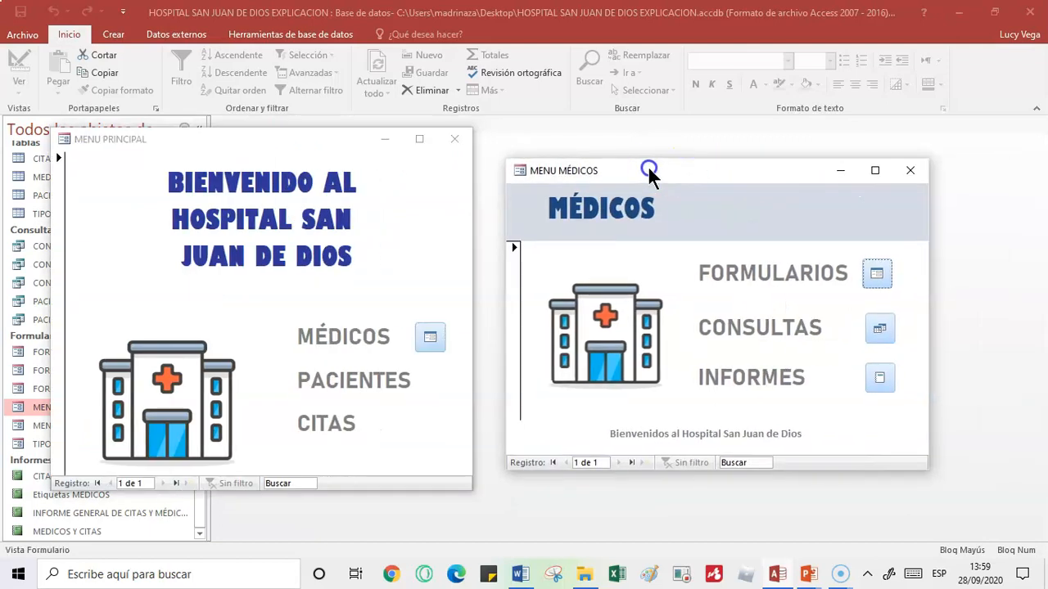
Step: Close the MENU MÉDICOS form and move the MENU PRINCIPAL window aside, away from the object list
click(430, 342)
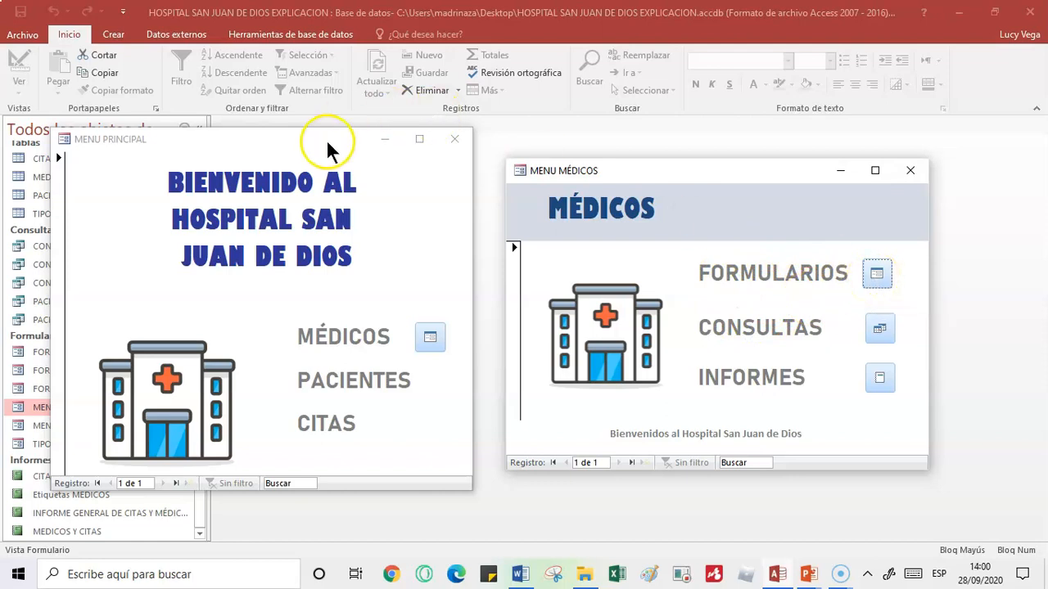
drag(335, 141, 414, 84)
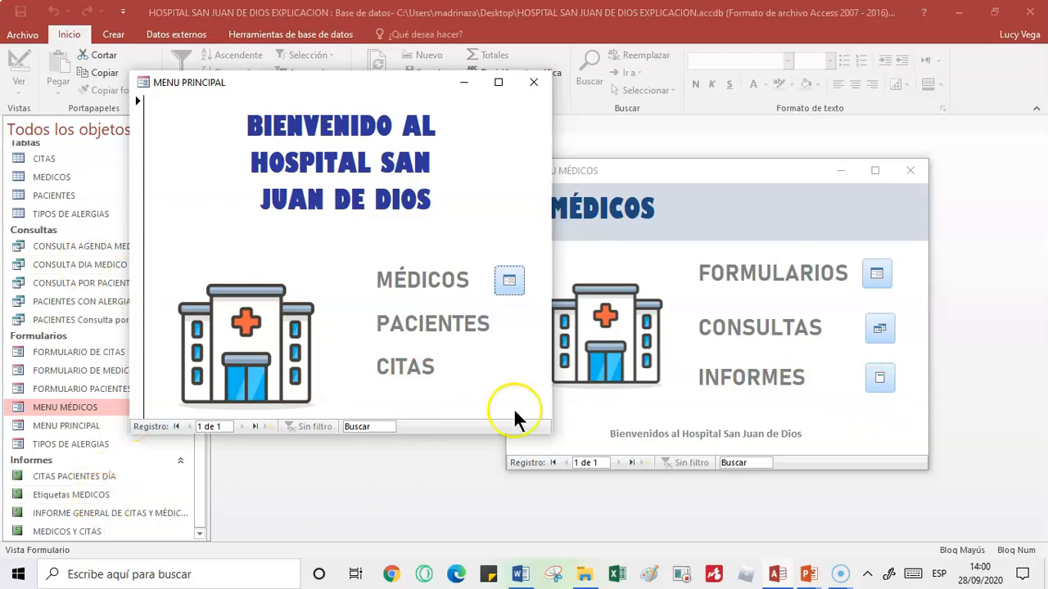
drag(369, 82, 263, 131)
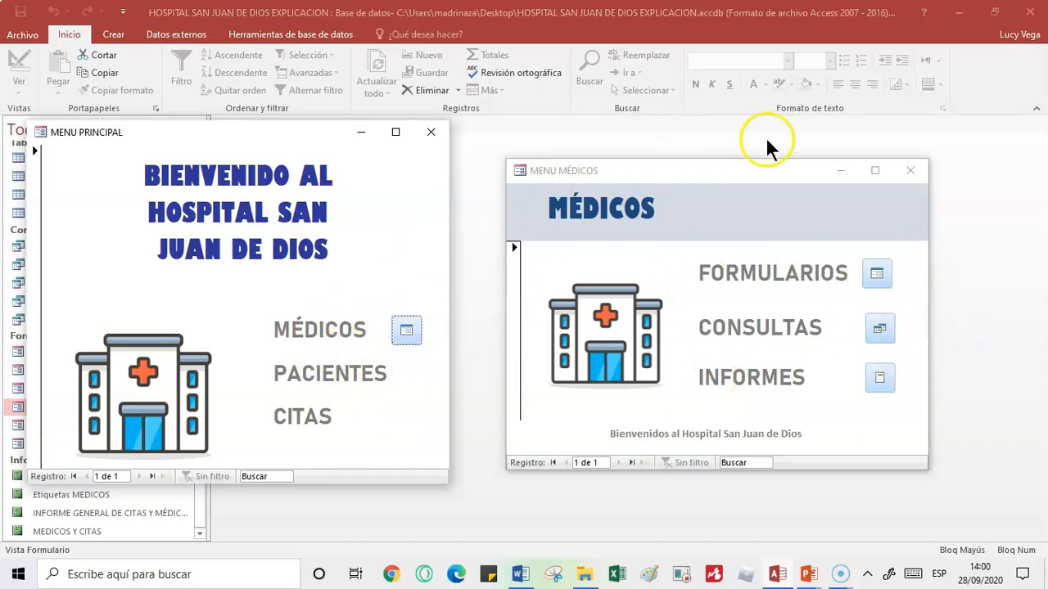
click(910, 171)
drag(709, 131, 810, 150)
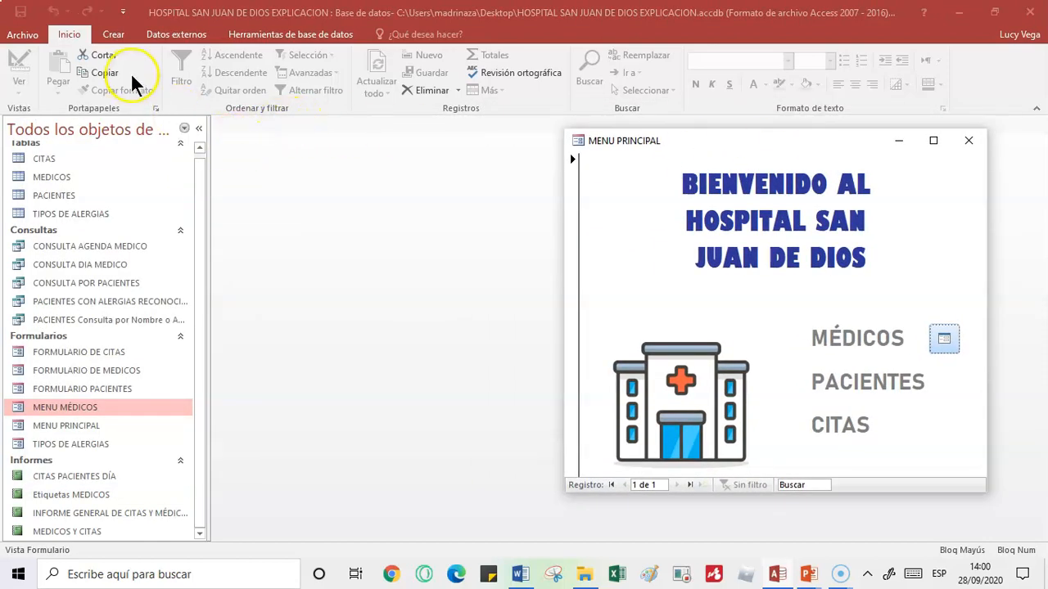
Step: Create a new blank form in Design view and move the MENU PRINCIPAL window clear of its design grid
click(115, 36)
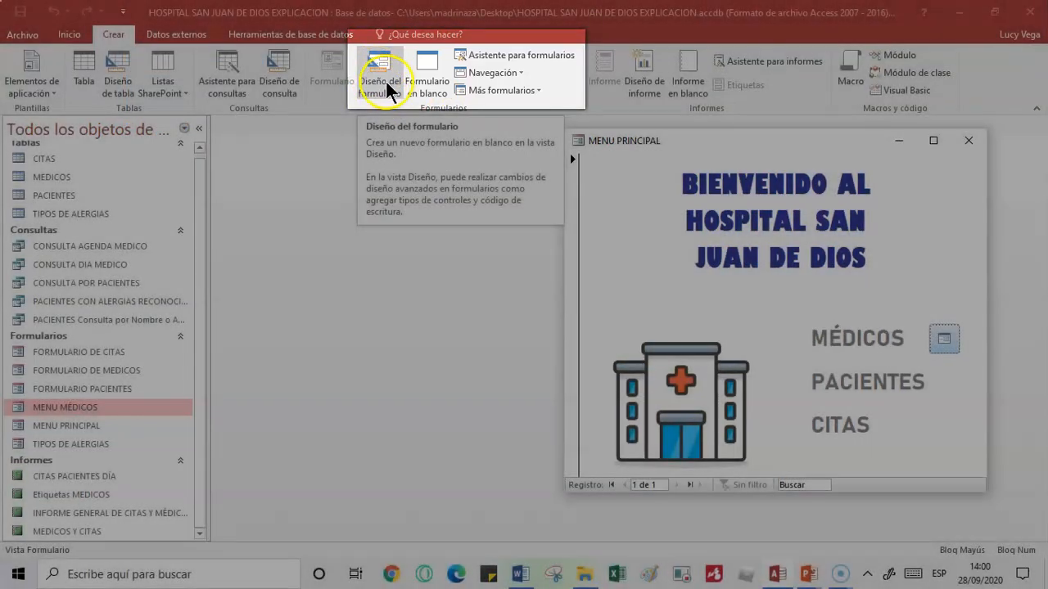
click(382, 82)
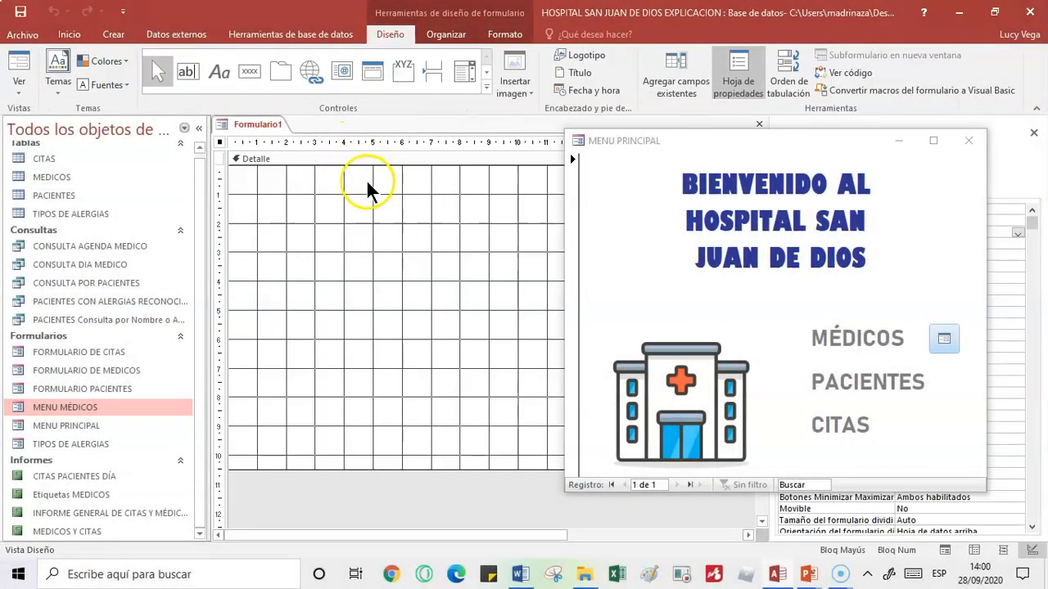
drag(666, 149, 728, 131)
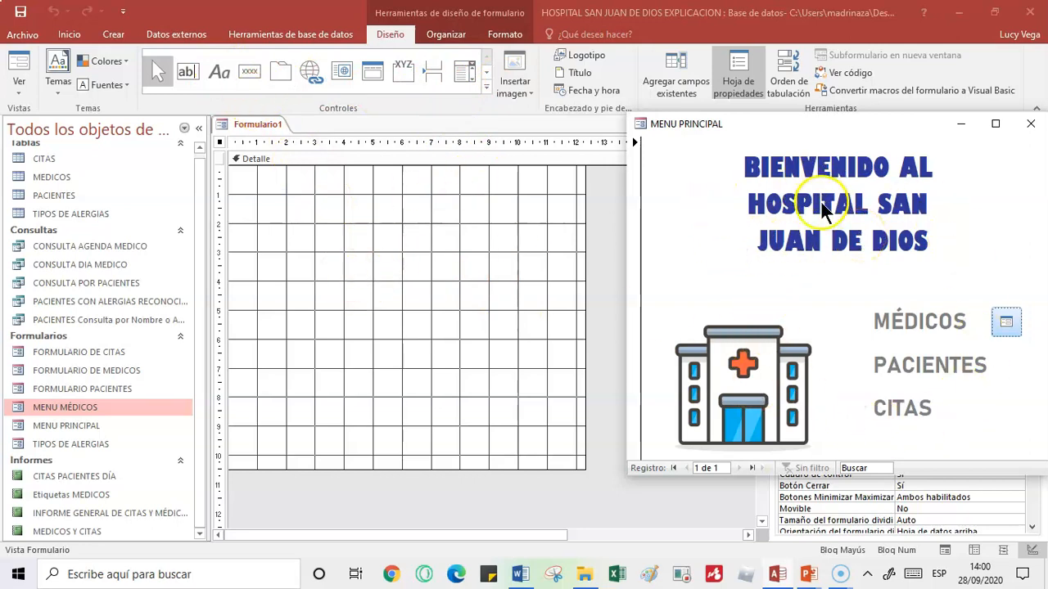
Step: Add a label about 7 cm wide and 3 cm high near the top of Detalle reading "BIENVENIDO AL HOSPITAL SAN JUAN DE DIOS"
click(221, 77)
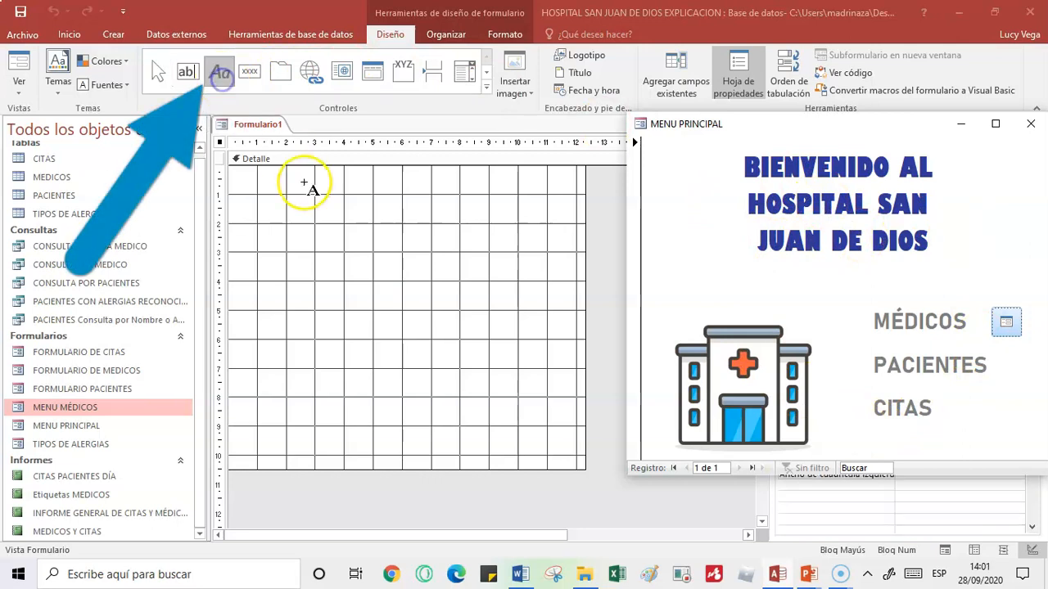
mouse_move(306, 185)
mouse_down()
mouse_move(388, 202)
mouse_move(507, 266)
mouse_up()
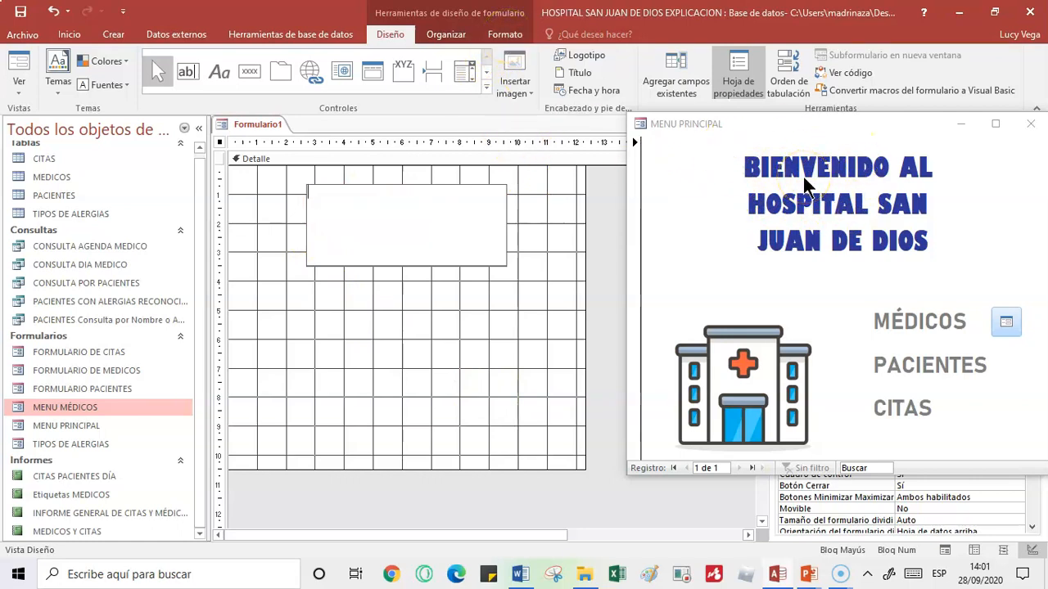
text(bIENVENIDO AL HOSPI)
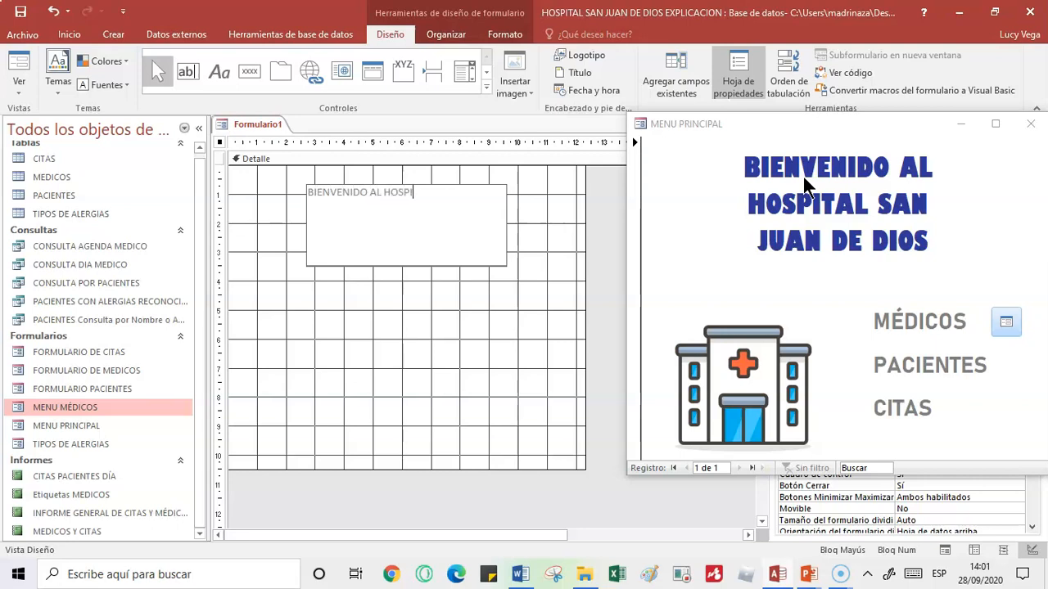
text(TAL SAN JUAN DE DIOS)
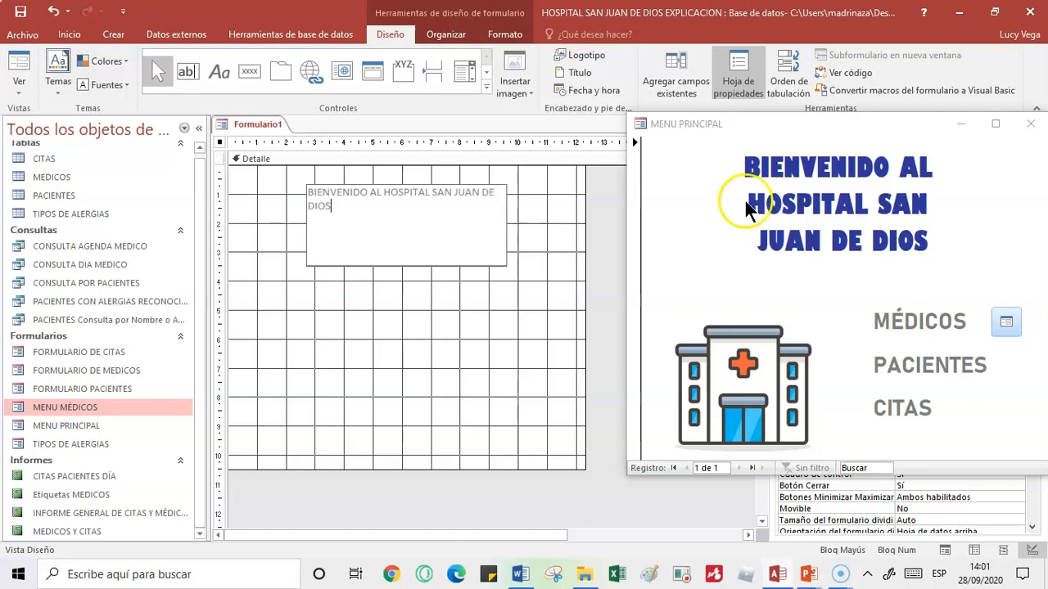
Step: Set the welcome label's font to Gill Sans Ultra Bold Condensed
triple_click(298, 201)
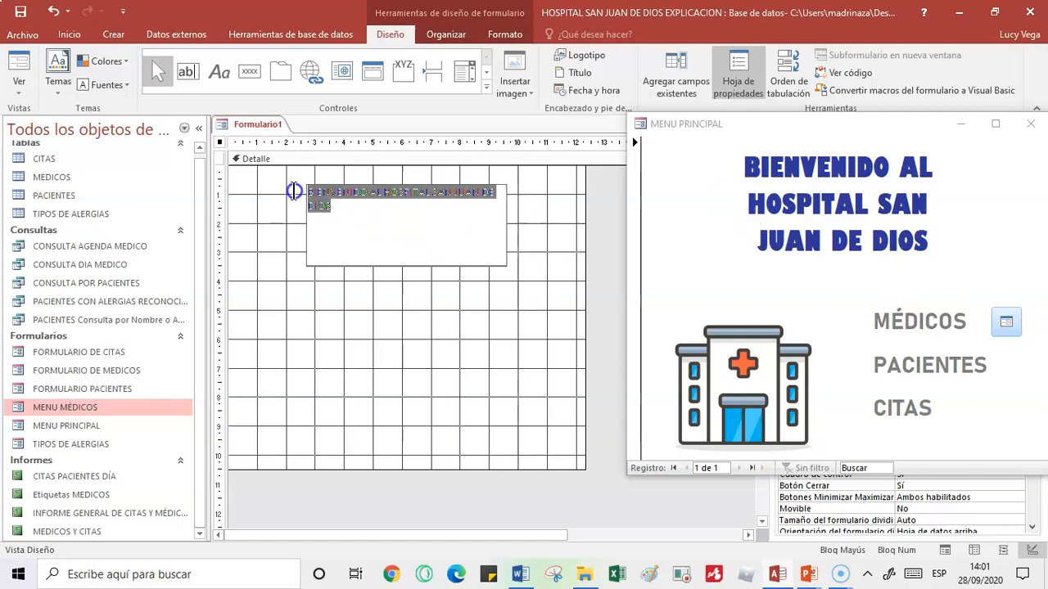
click(504, 34)
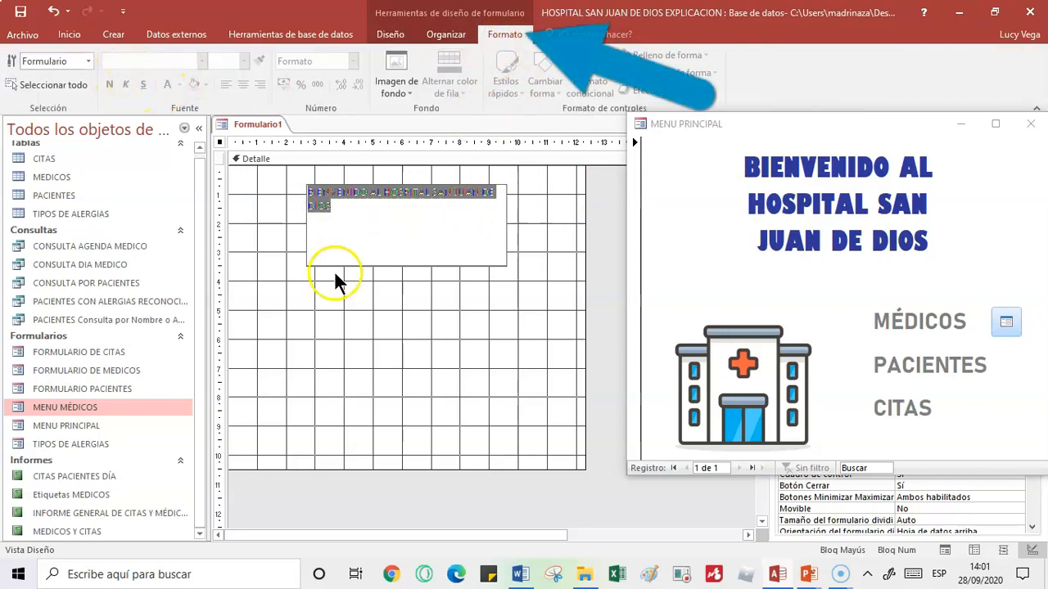
click(352, 303)
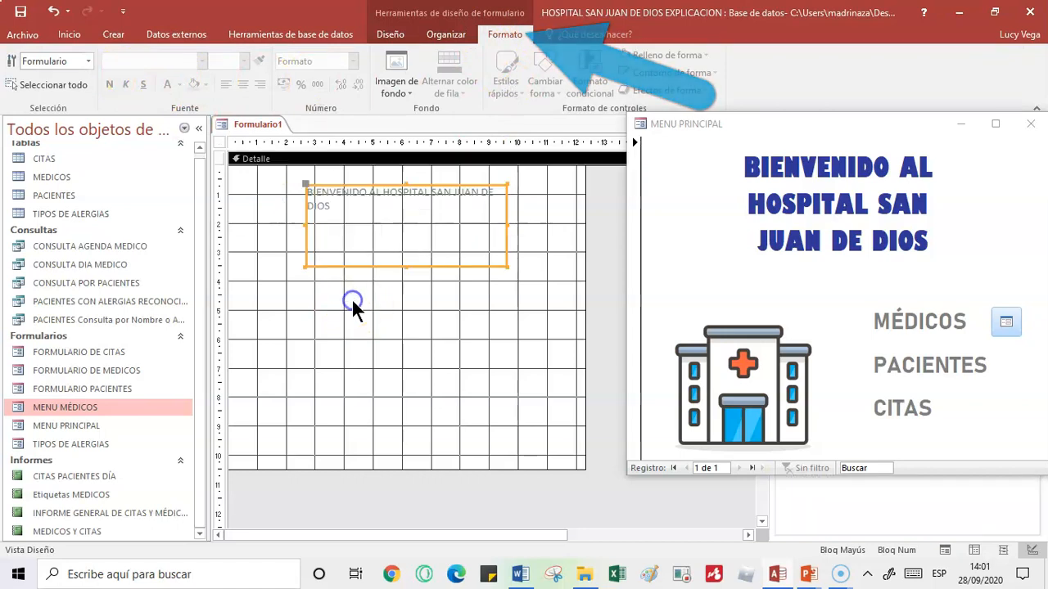
click(363, 228)
drag(341, 206, 290, 185)
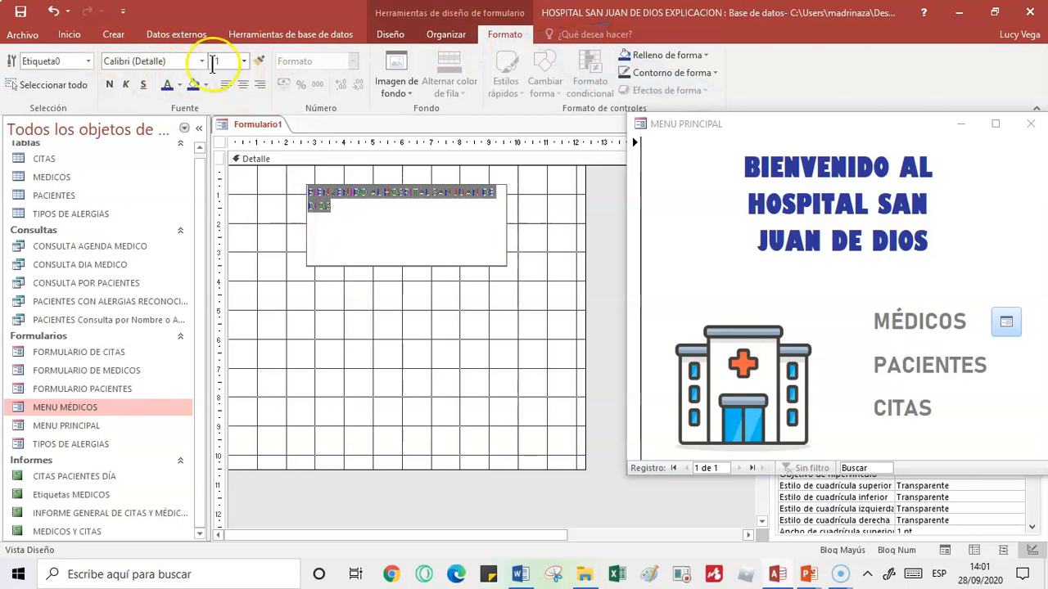
click(201, 62)
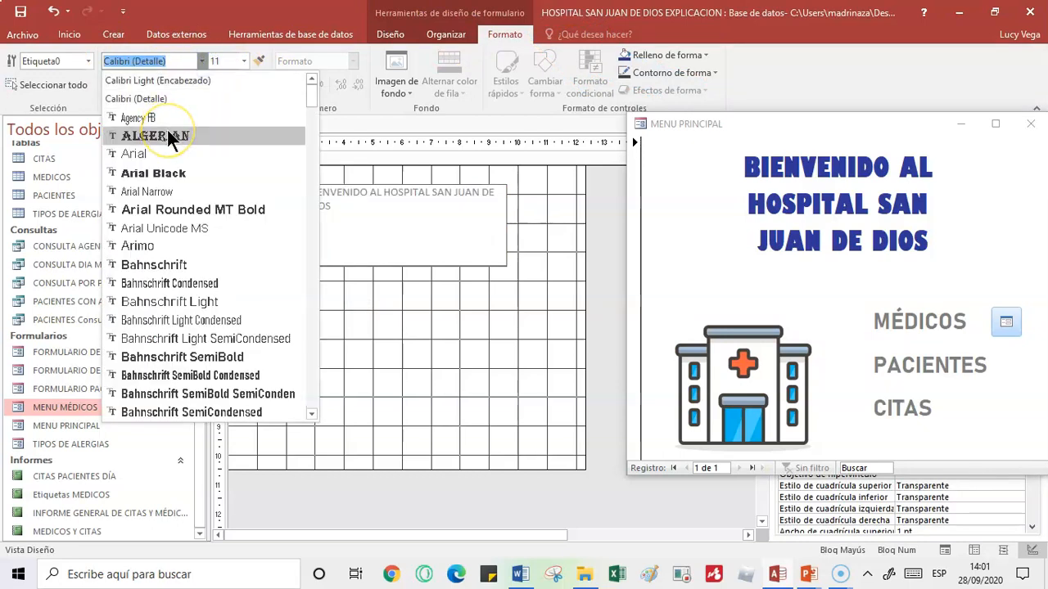
text(Gabriola)
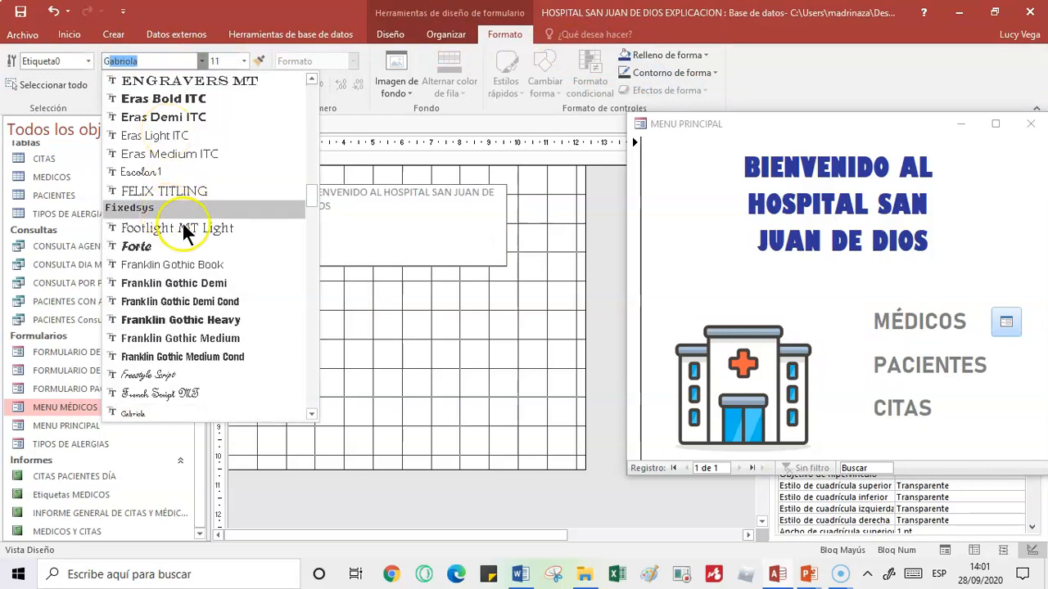
click(314, 380)
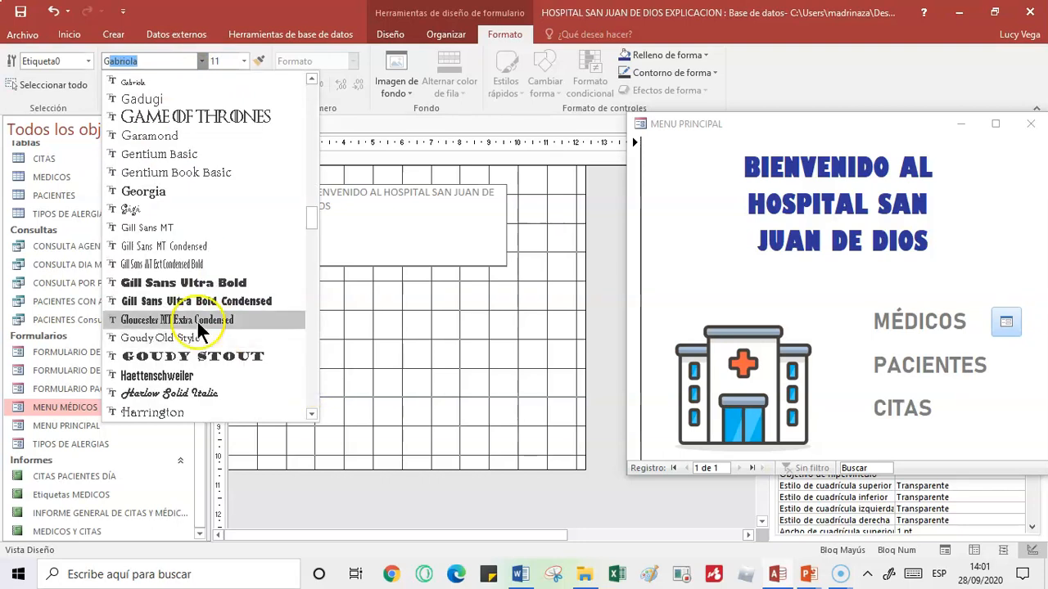
click(168, 301)
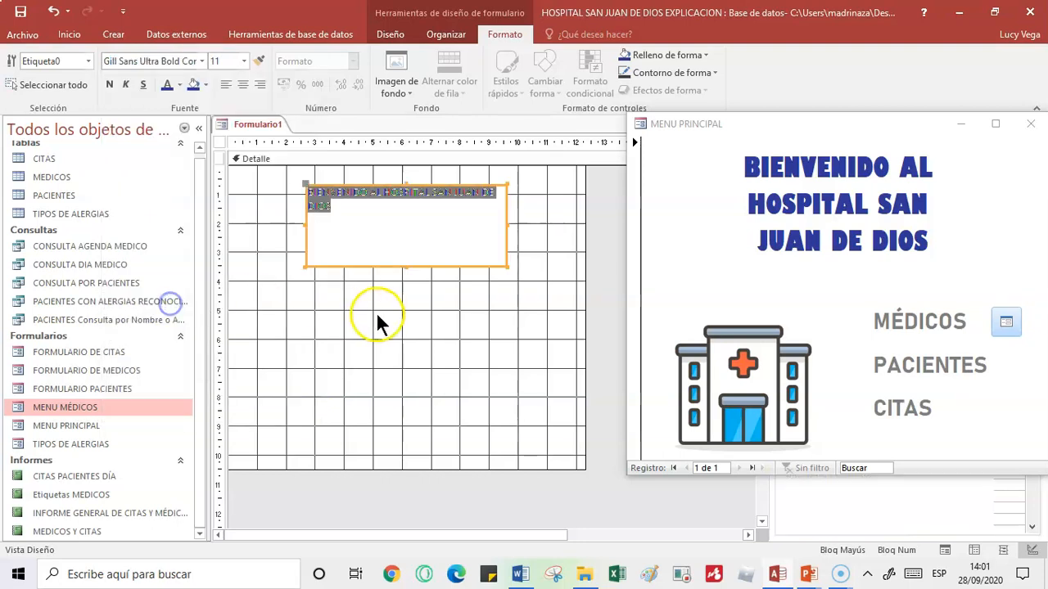
Step: Set the welcome label's font size to 24 and adjust its height to about 3.5 cm to fit three lines
drag(407, 267, 293, 192)
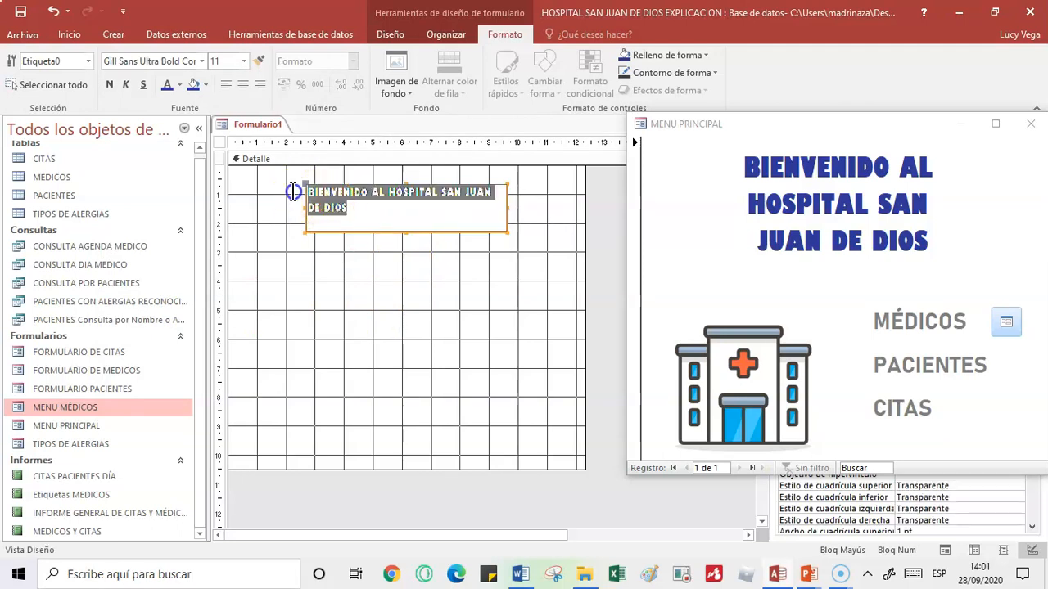
click(243, 61)
click(218, 225)
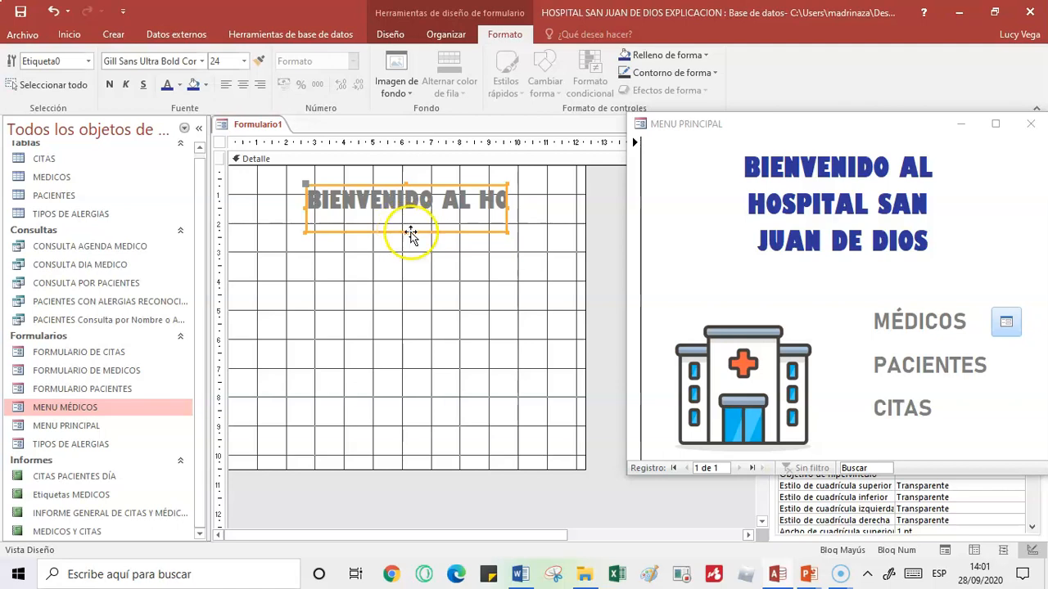
drag(405, 232, 396, 286)
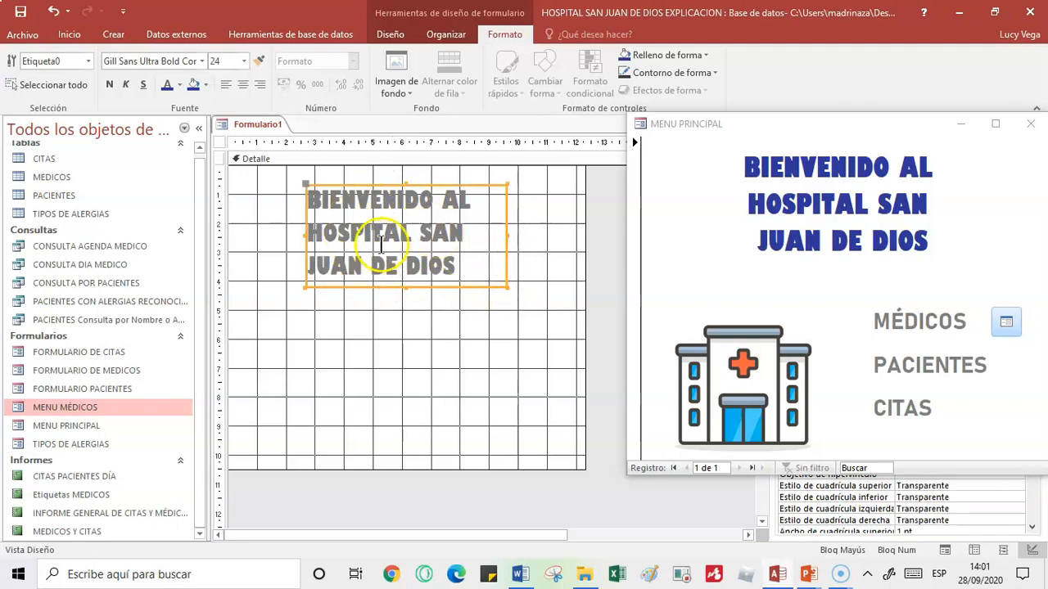
Step: Center the welcome label's text and apply the current font colour to it
click(241, 85)
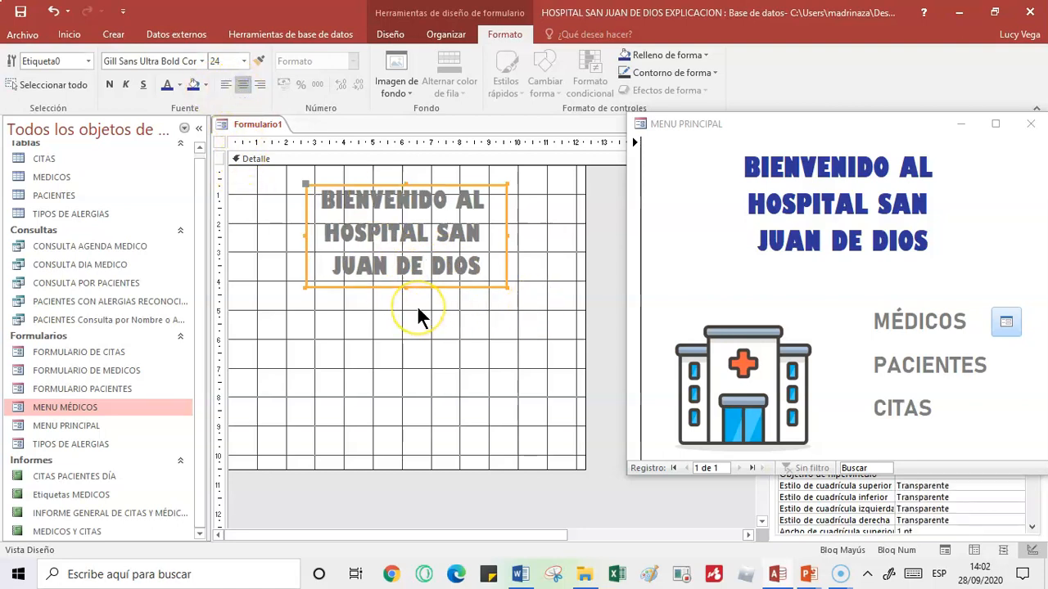
click(480, 270)
drag(479, 270, 296, 191)
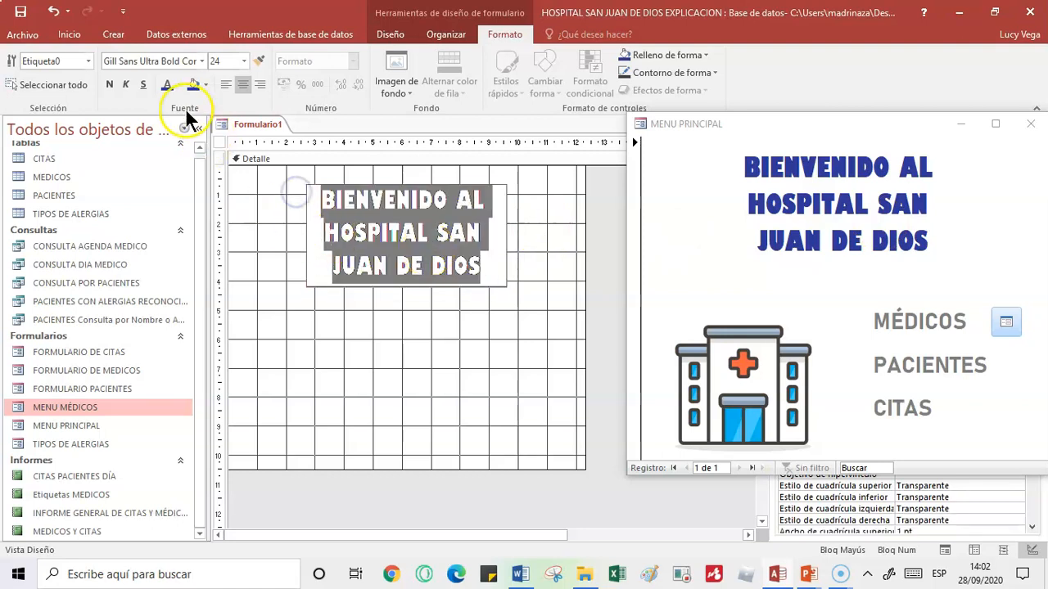
click(163, 83)
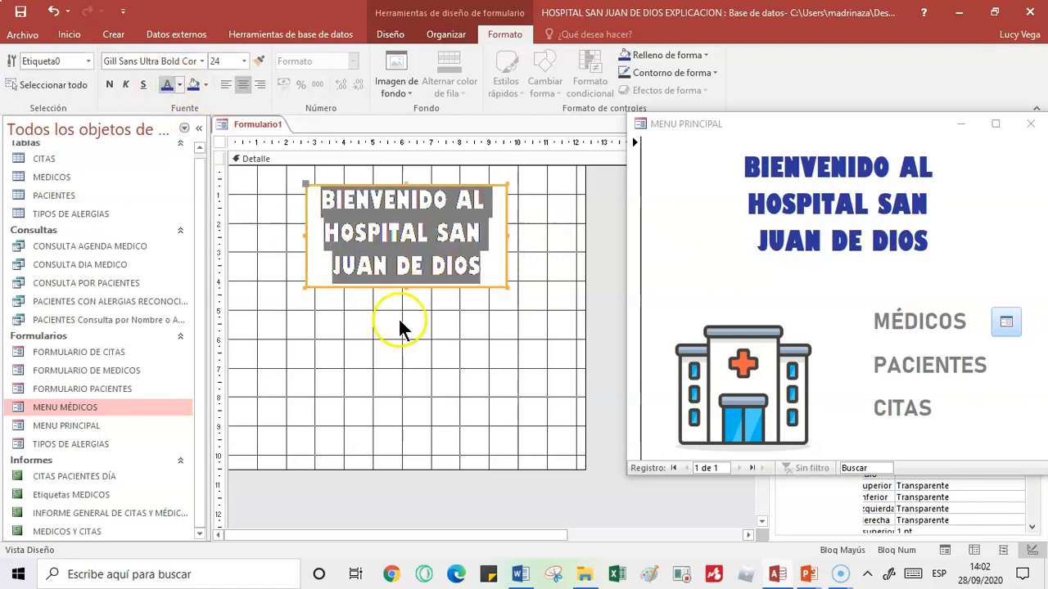
Step: Insert the ICONO HOSPITAL gallery image about 5 cm wide and 4.5 cm high below the welcome label, near the form's left edge
click(426, 372)
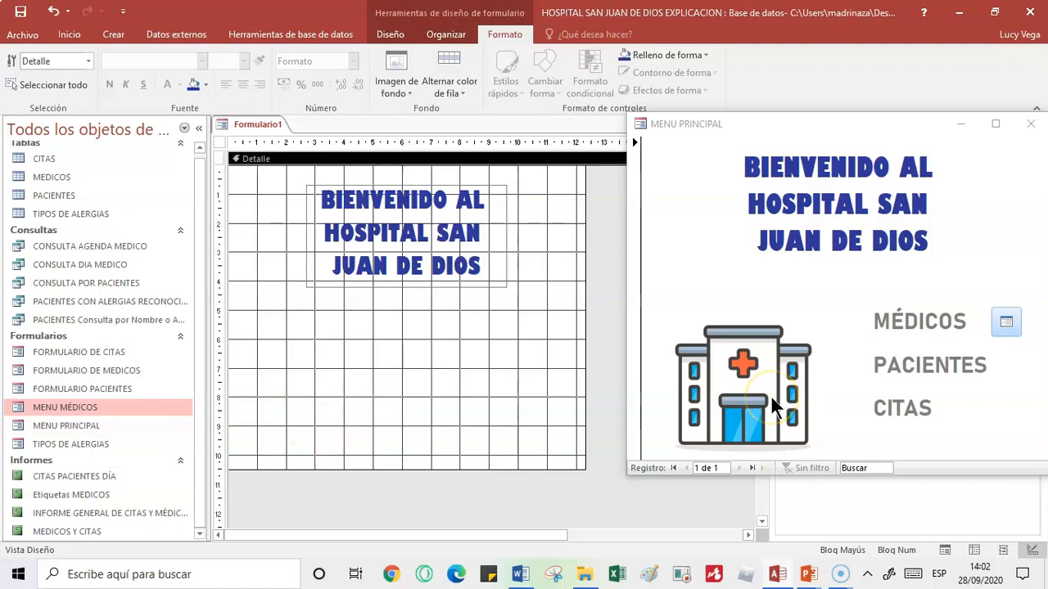
click(388, 34)
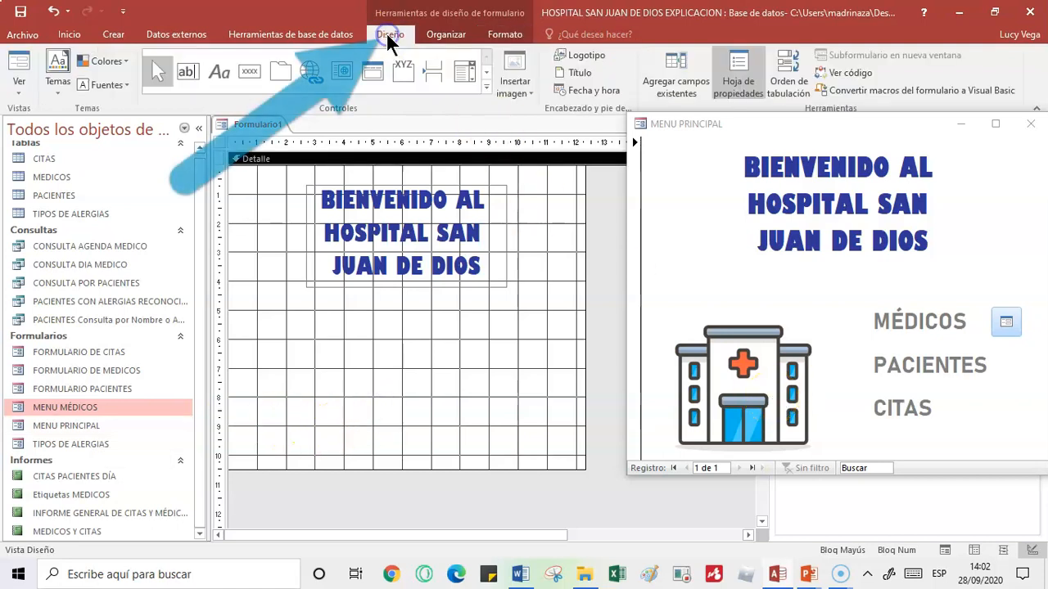
click(527, 96)
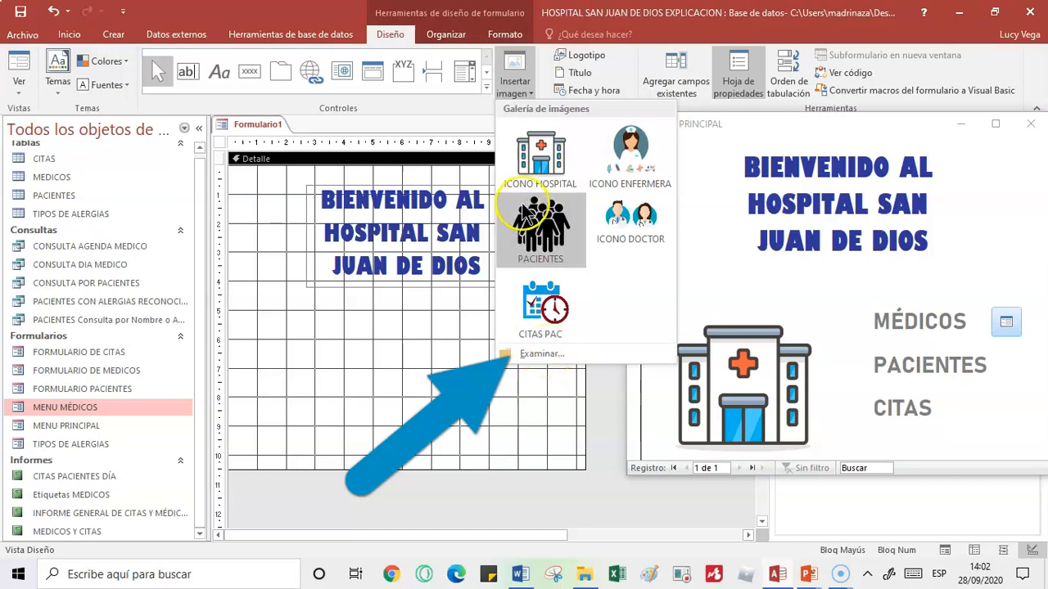
click(540, 160)
drag(248, 330, 390, 460)
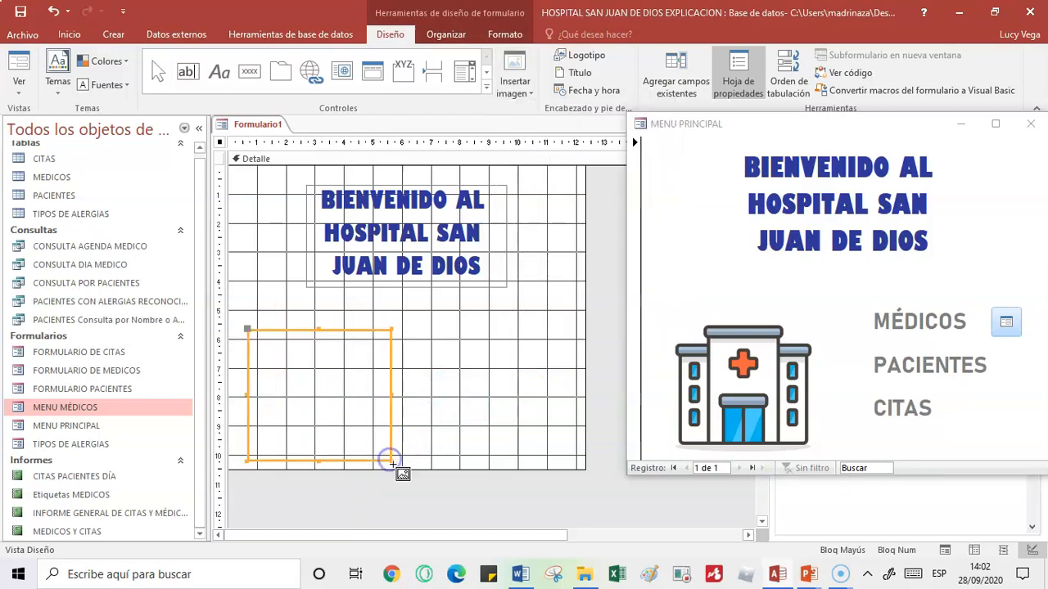
drag(291, 334, 286, 318)
click(501, 383)
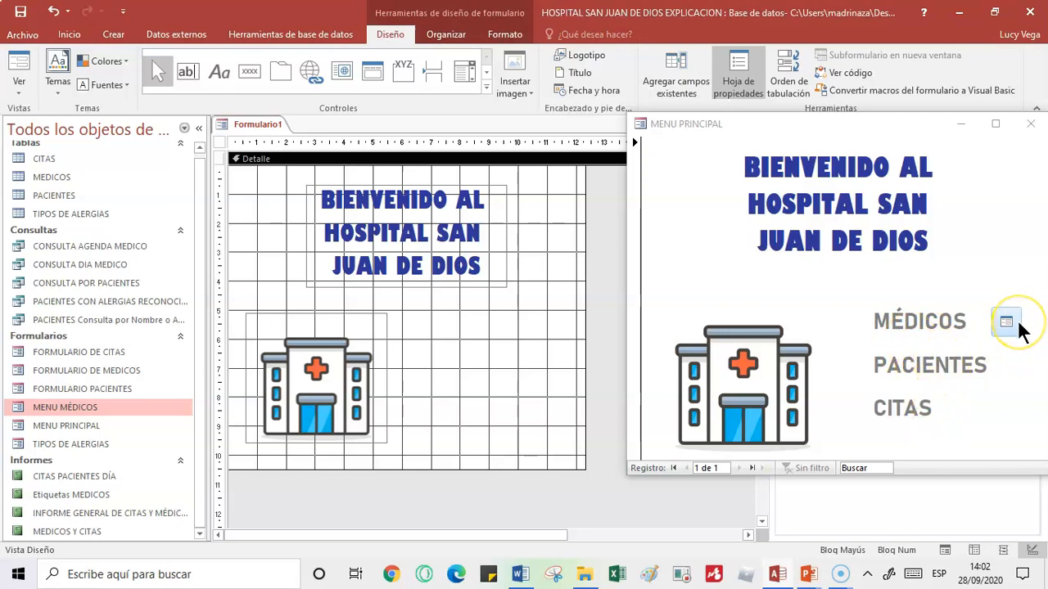
Step: Add a label about 3.6 cm wide and 1.3 cm high beside the hospital image reading "MÉDICOS"
click(993, 324)
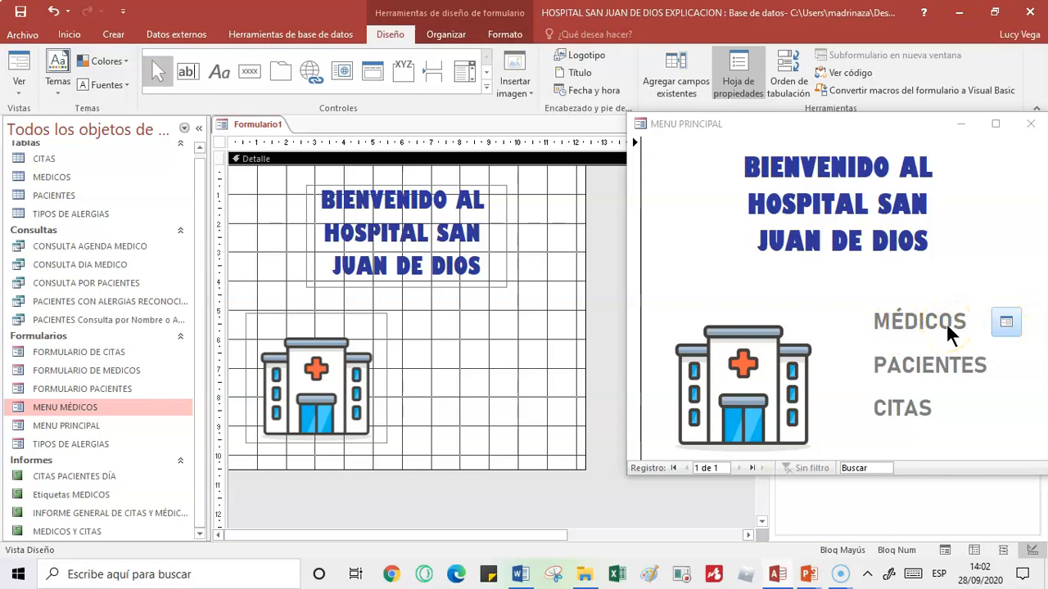
click(221, 72)
drag(419, 328, 524, 365)
text(MÉDICOS)
Step: Set the MÉDICOS label's font to Gill Sans Ultra Bold Condensed
drag(501, 353, 404, 326)
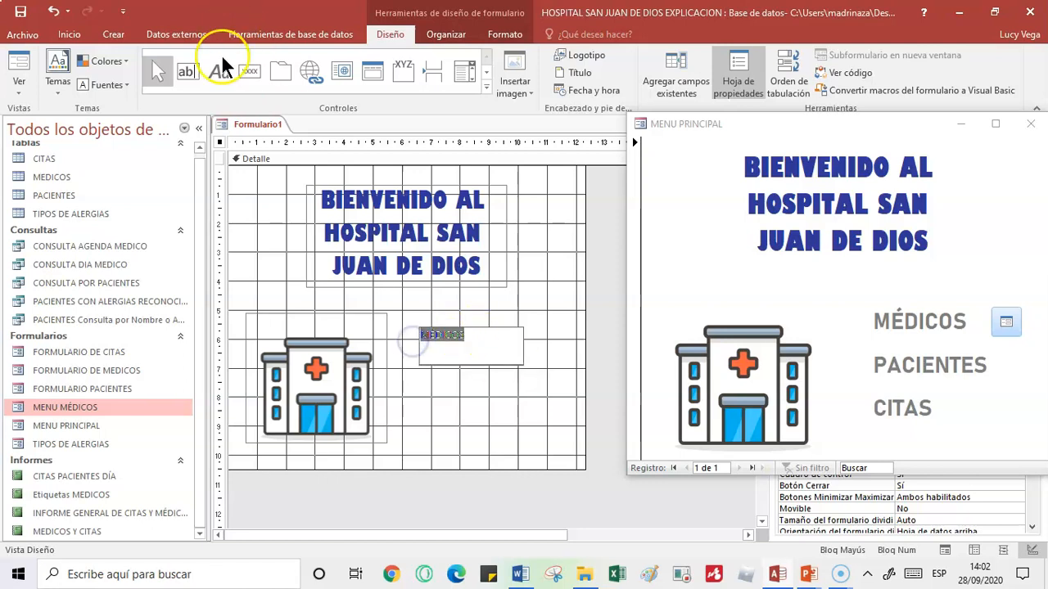
click(501, 34)
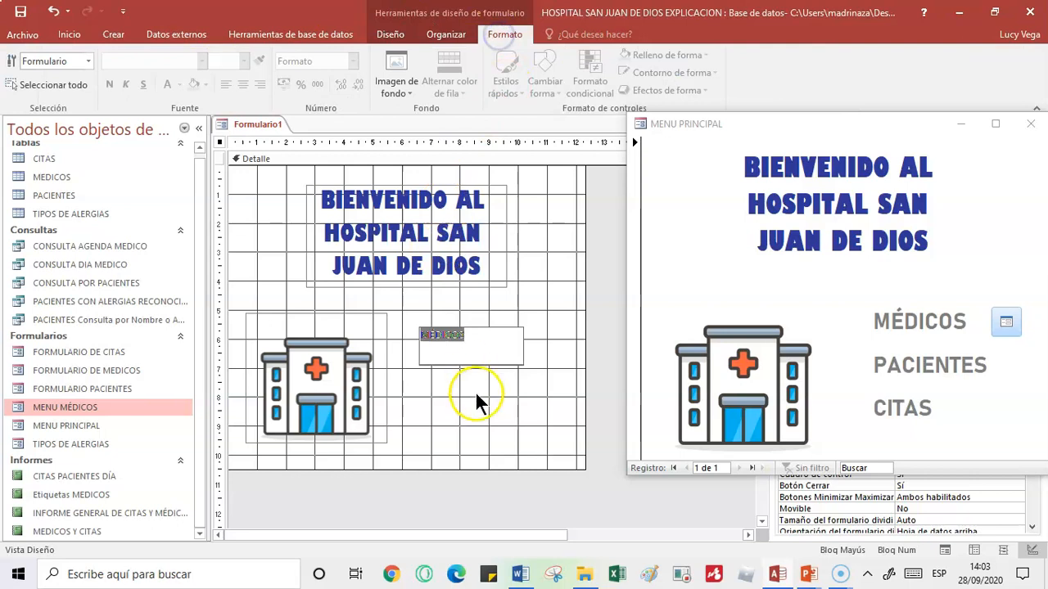
click(446, 337)
click(473, 332)
drag(461, 337, 395, 337)
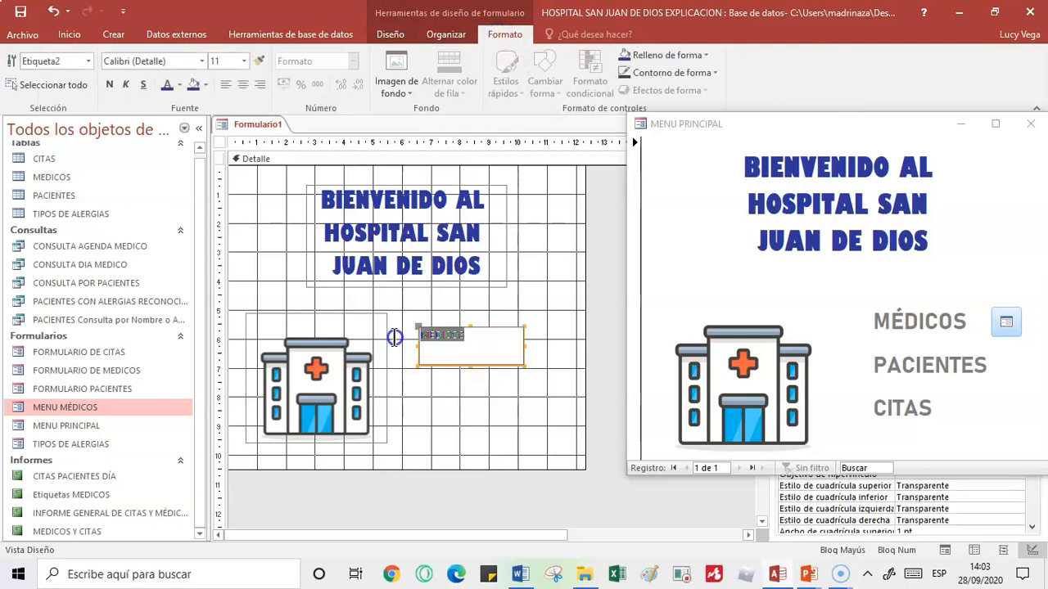
click(202, 62)
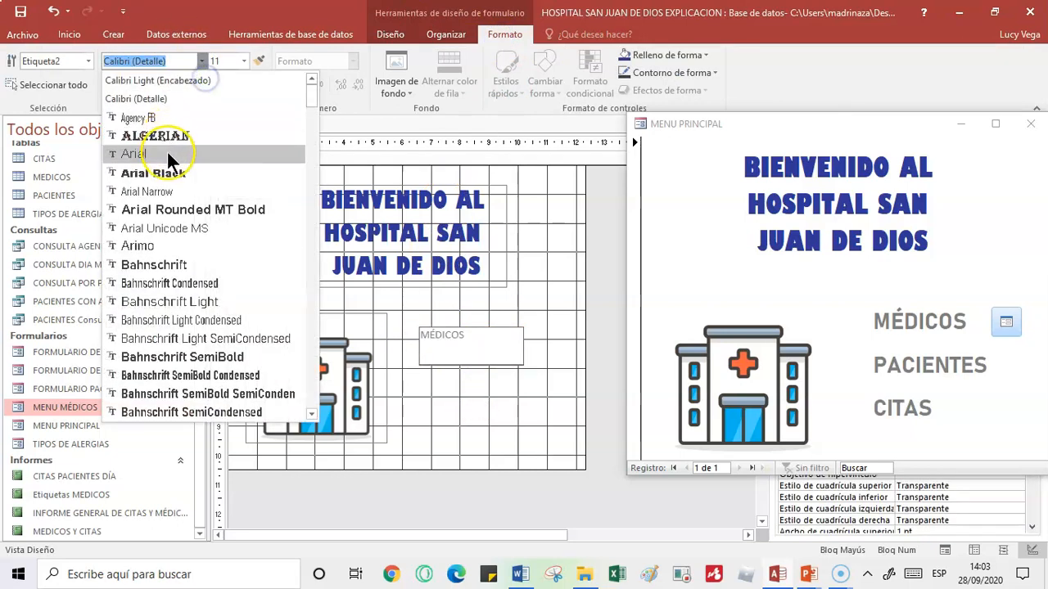
text(Gabriola)
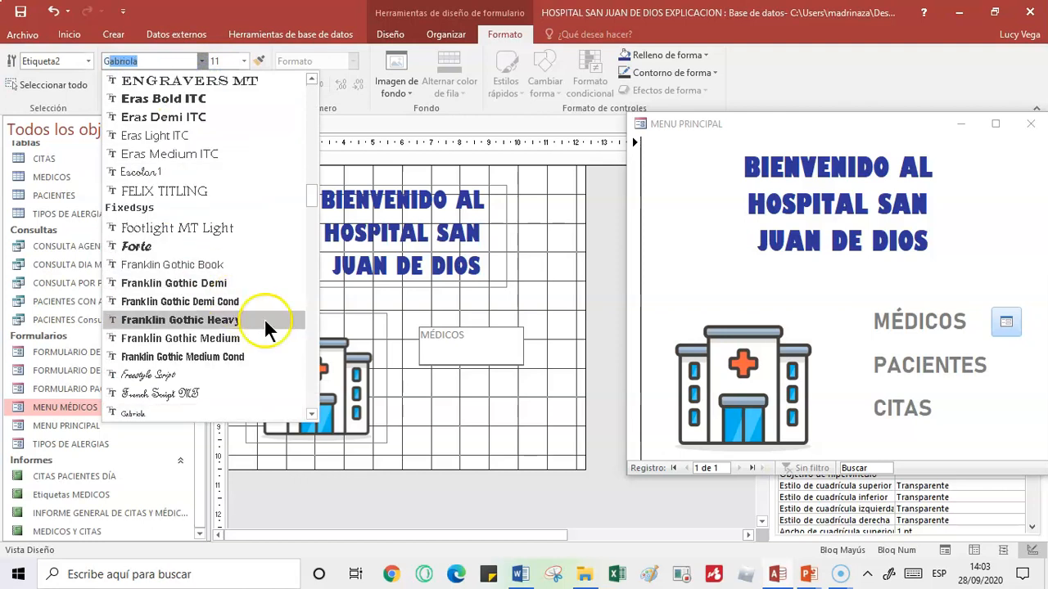
click(311, 374)
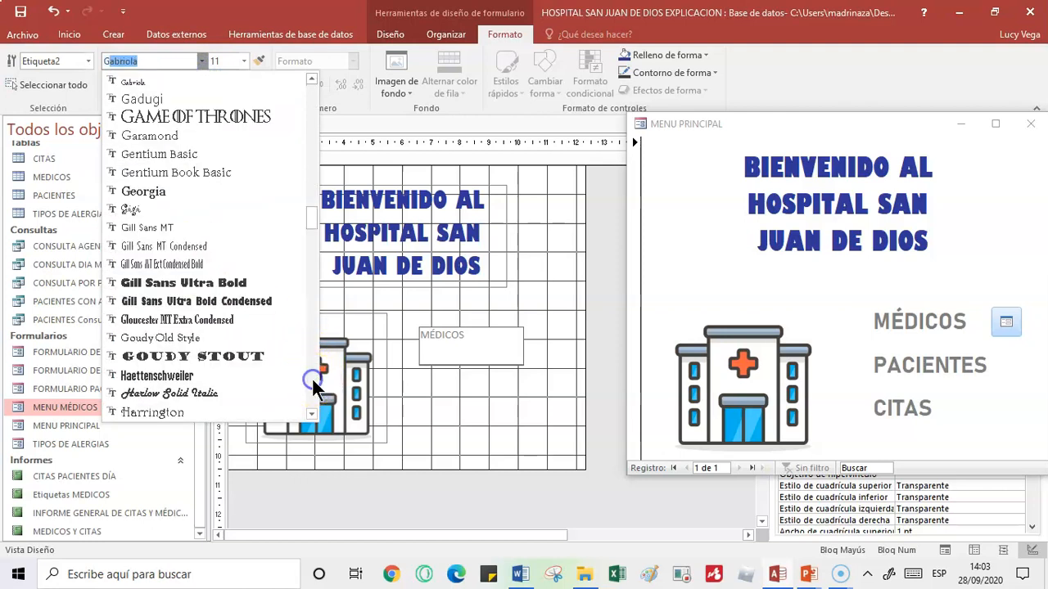
click(169, 301)
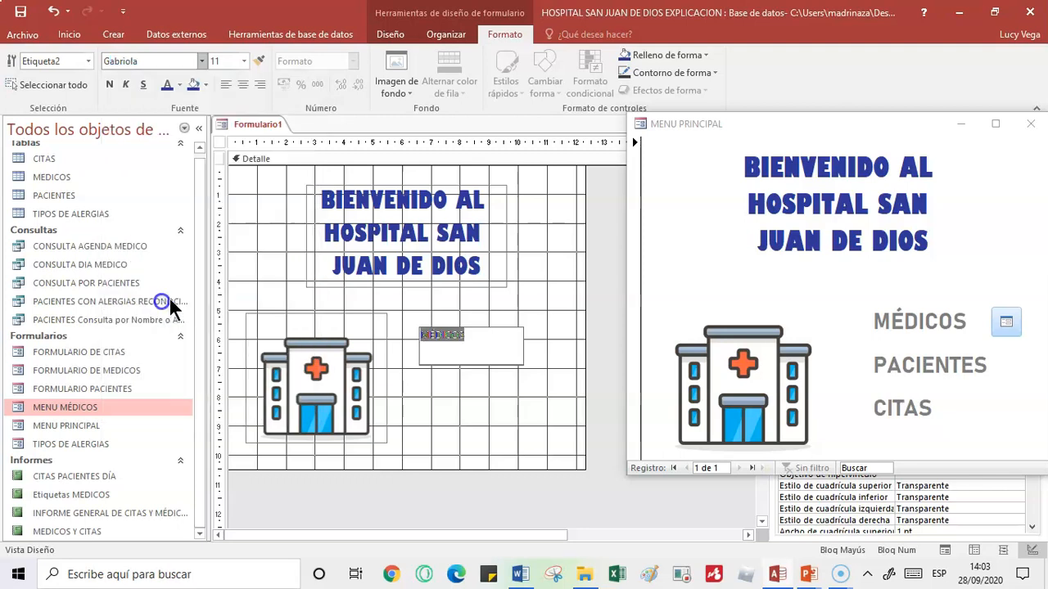
Step: Set the MÉDICOS label's font size to 20 and shrink its frame to about 3 cm by 1 cm
click(243, 60)
click(230, 153)
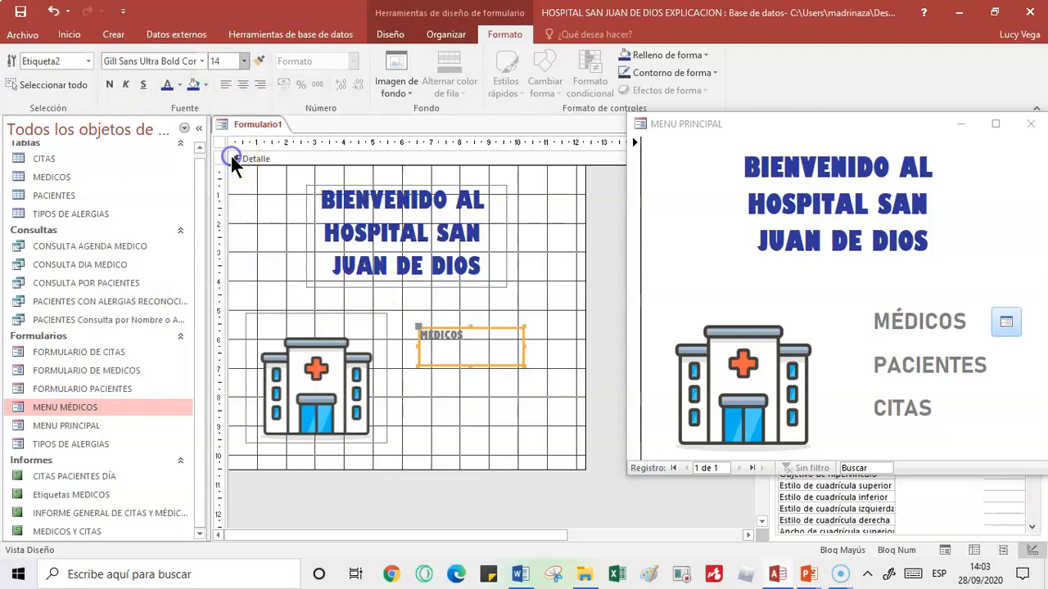
click(244, 61)
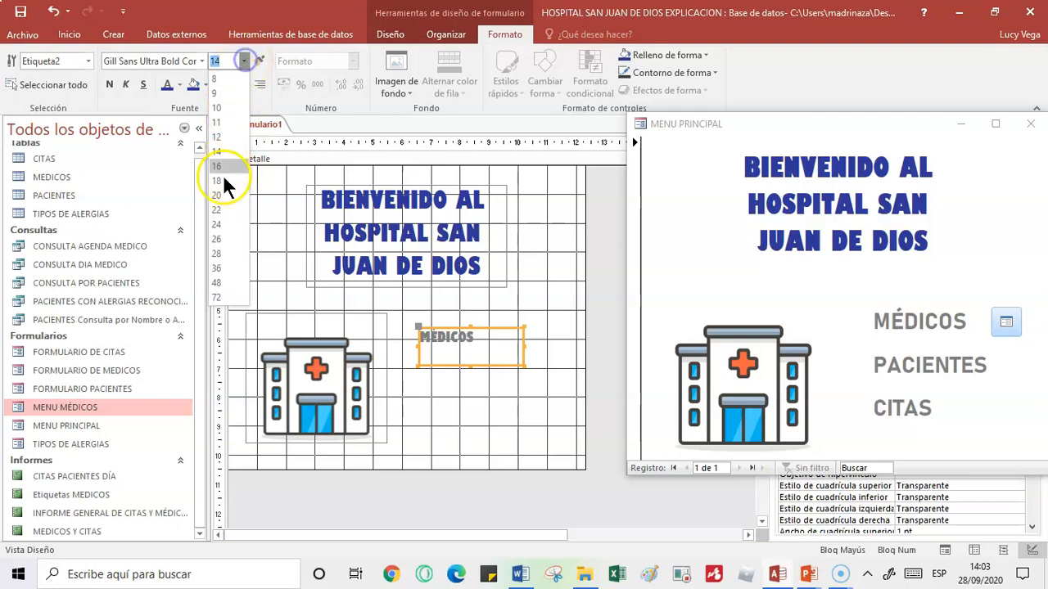
click(223, 198)
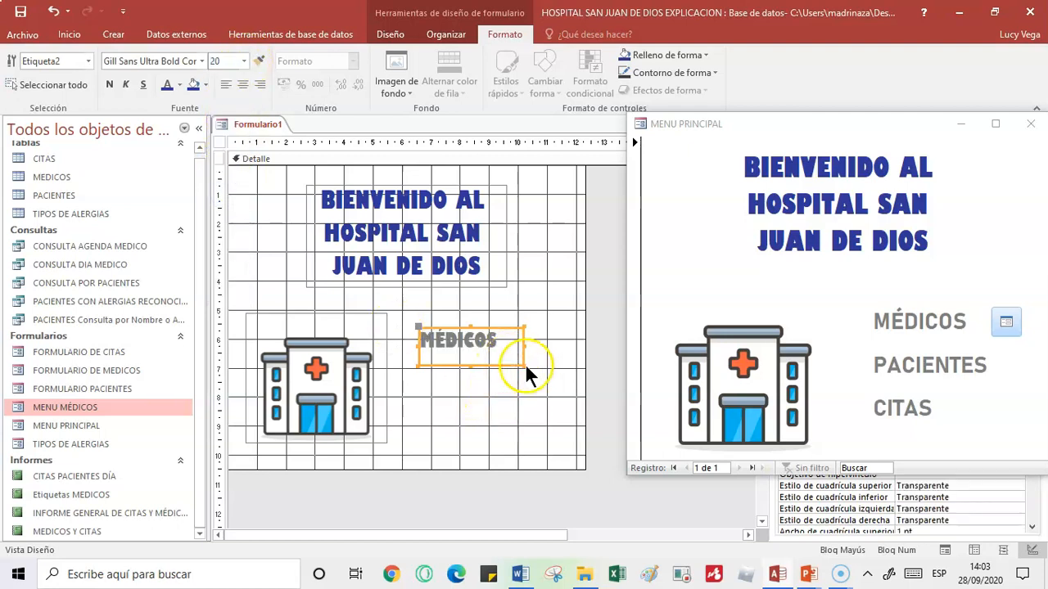
drag(521, 366, 379, 340)
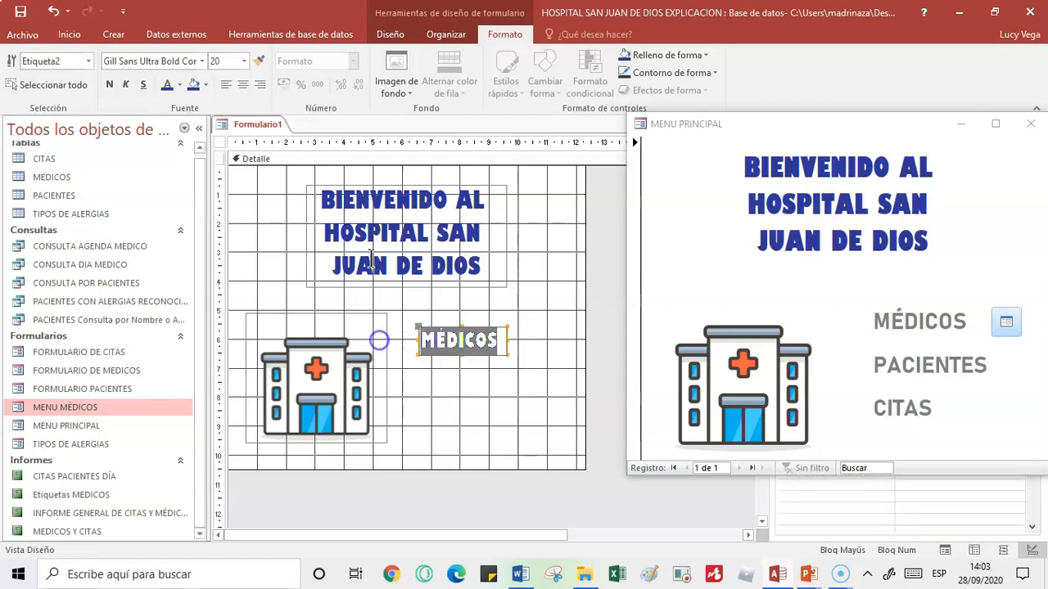
Step: Change the MÉDICOS label's font colour to the brown standard colour
click(180, 84)
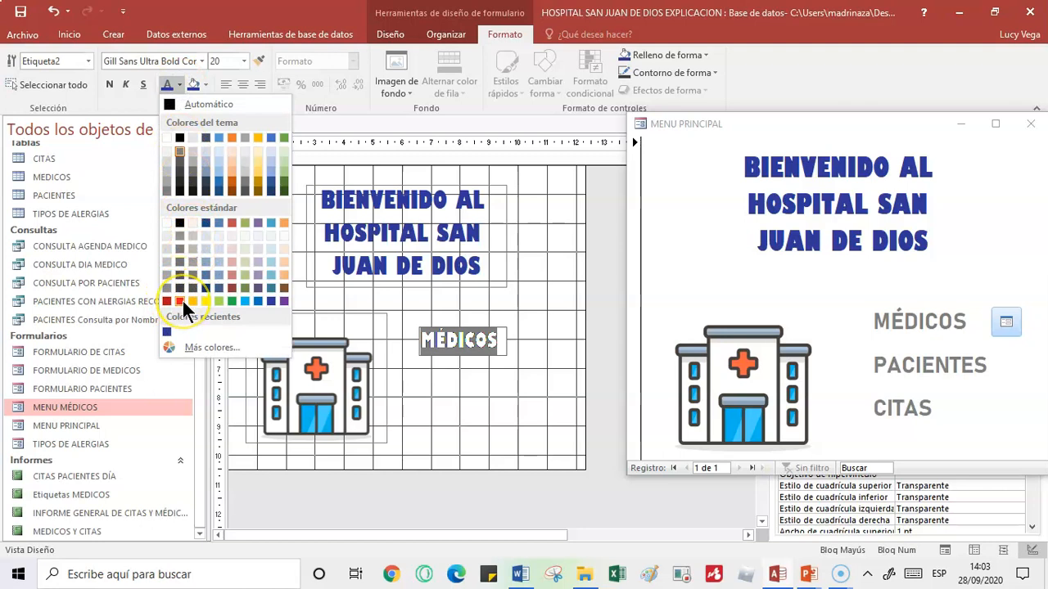
click(275, 289)
click(476, 369)
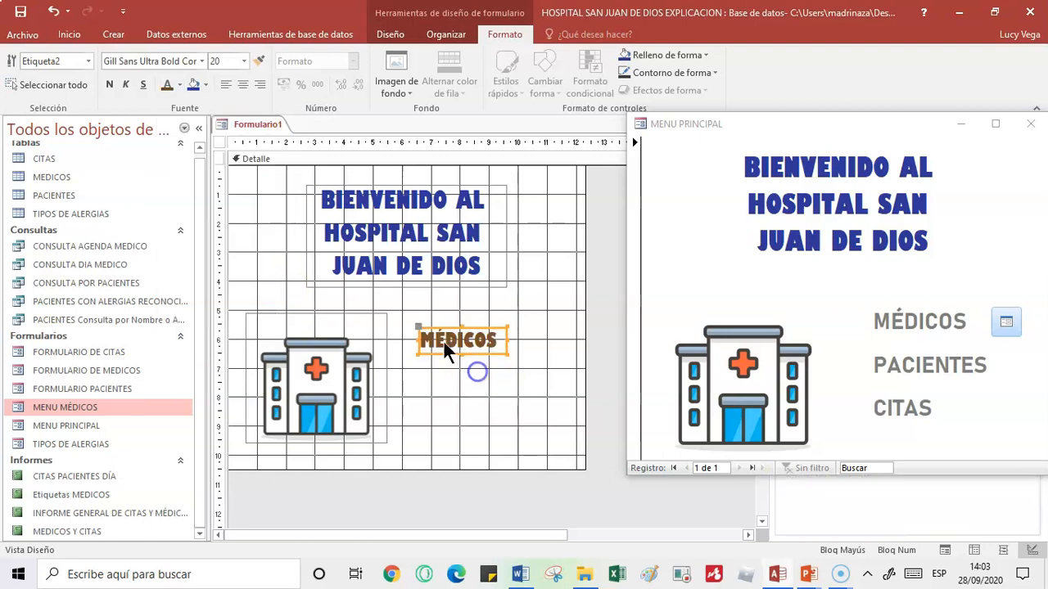
Step: Duplicate the MÉDICOS label, place the copy directly below the original and change its text to "PACIENTES"
click(493, 344)
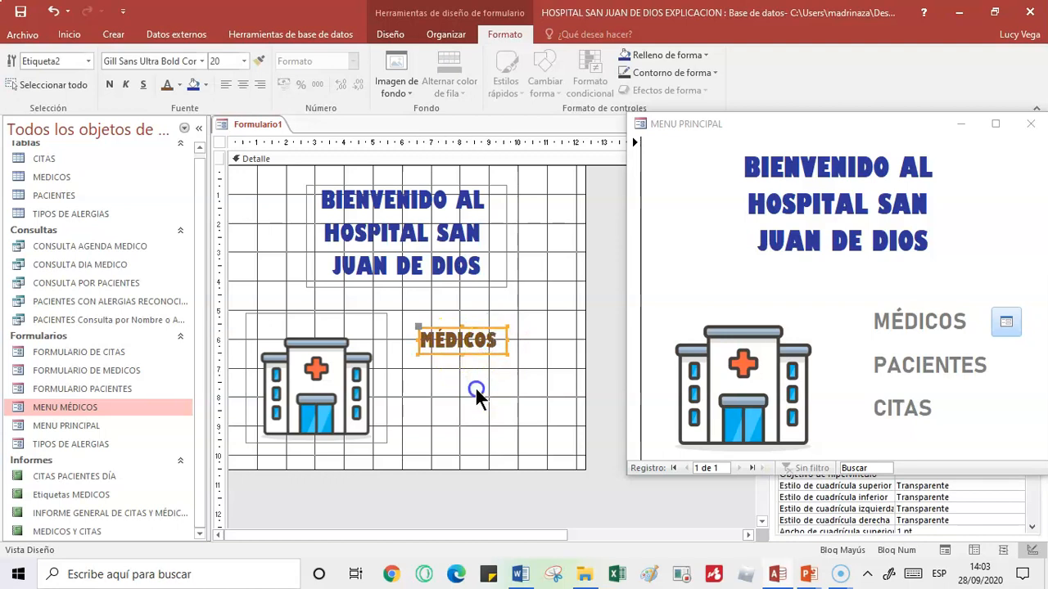
click(476, 390)
click(466, 330)
key(ctrl+c)
click(457, 392)
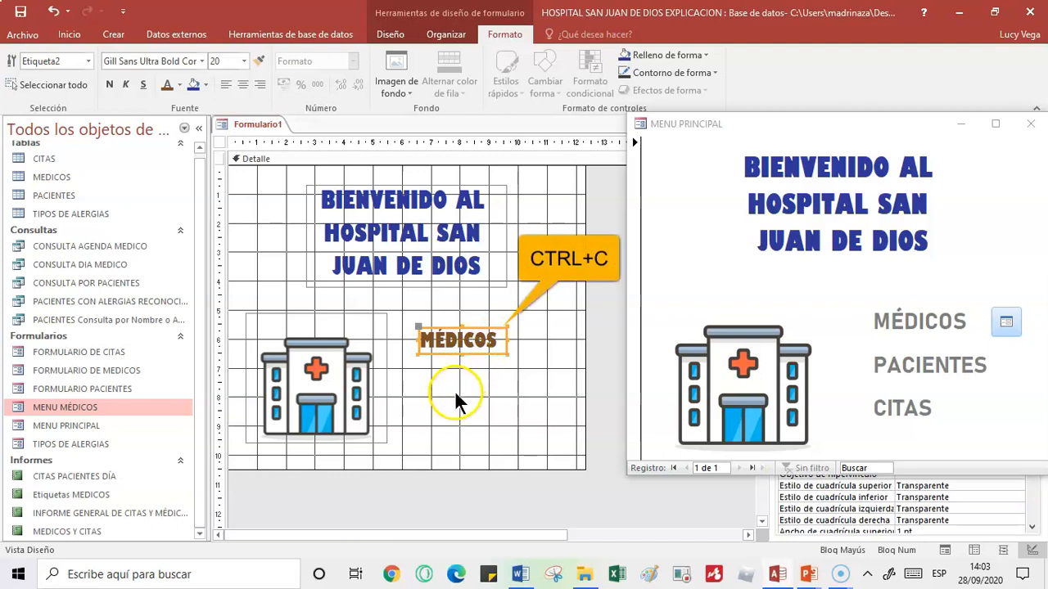
click(425, 401)
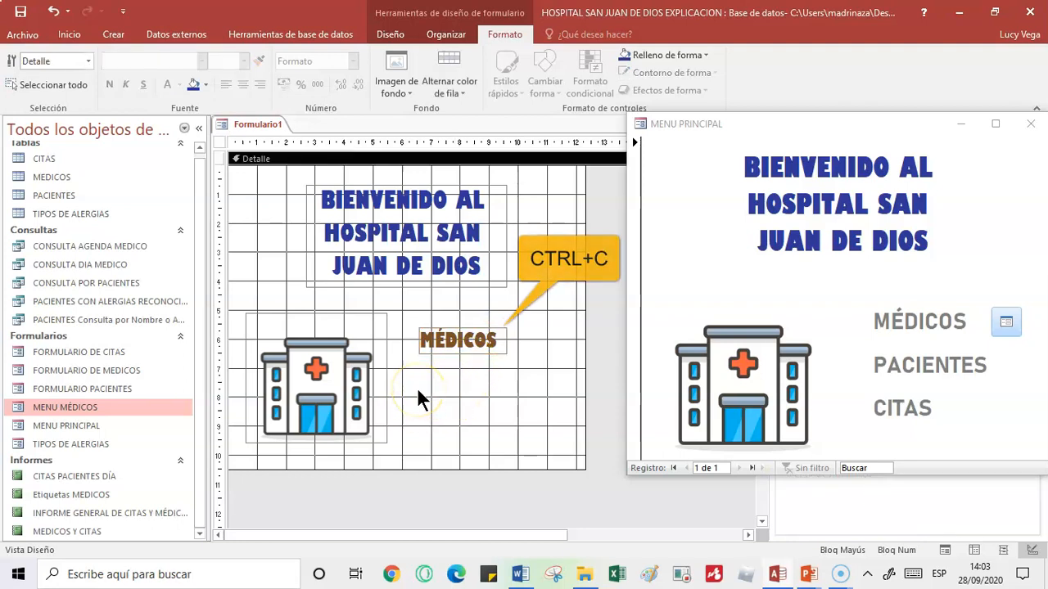
key(ctrl+v)
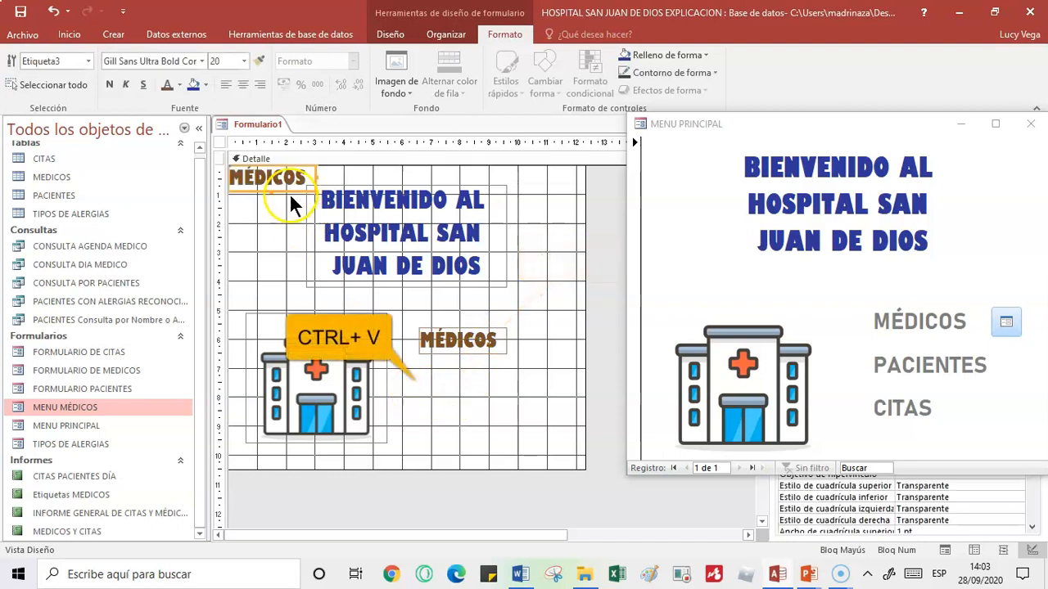
drag(290, 195, 386, 381)
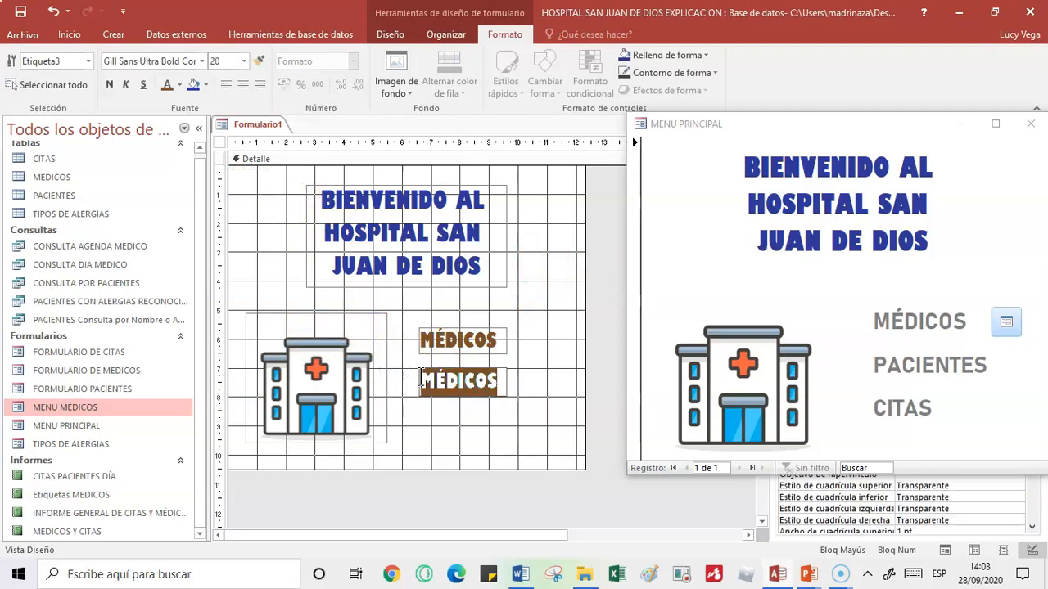
text(PACIENTES)
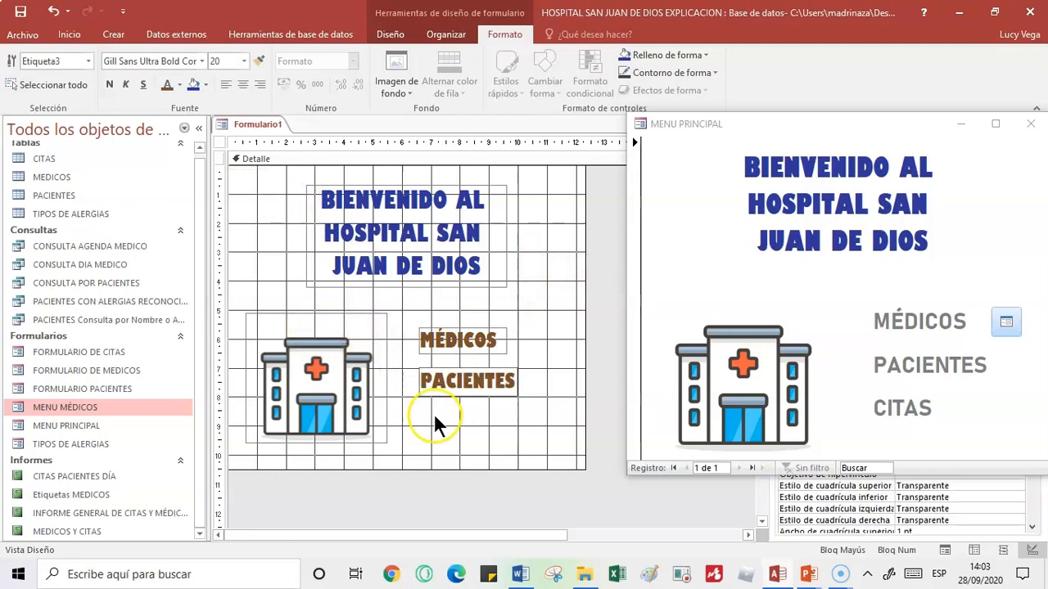
click(437, 420)
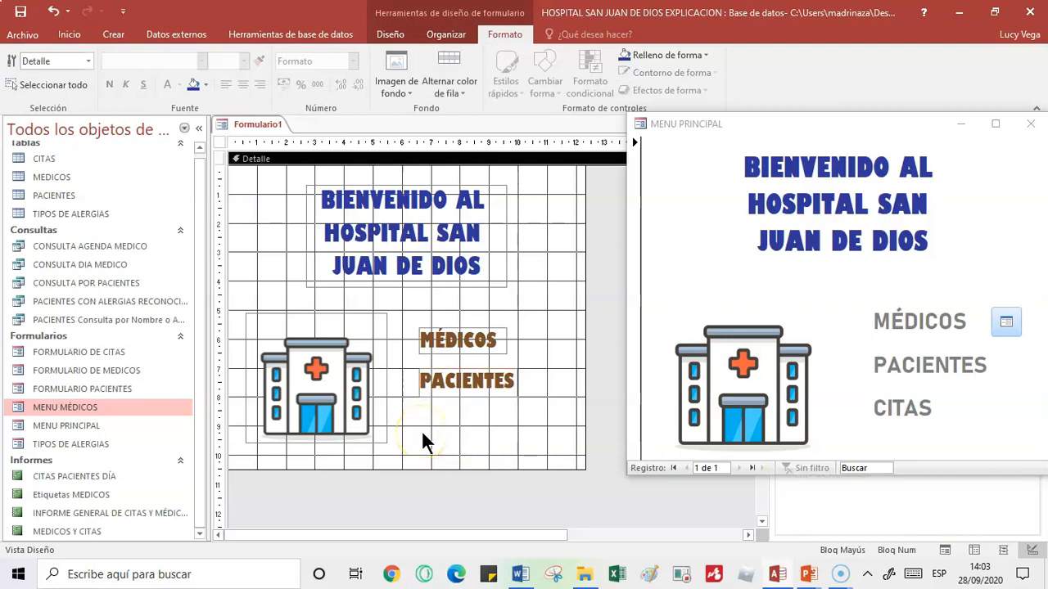
Step: Paste another copy of the MÉDICOS label below PACIENTES and change its text to "CITAS"
key(ctrl+v)
drag(288, 193, 381, 418)
click(480, 426)
text(CITAS)
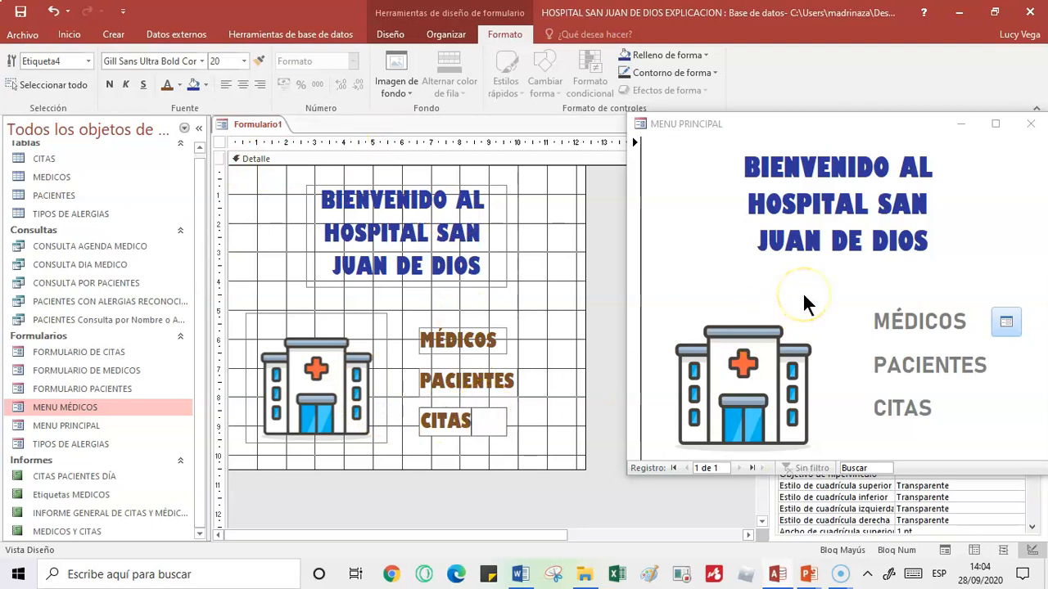
click(548, 334)
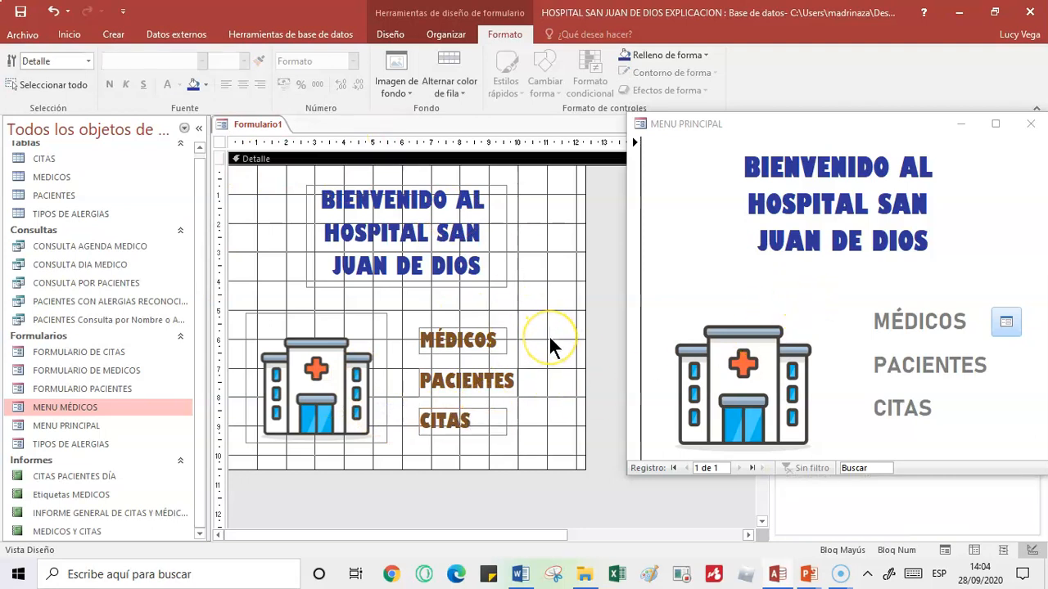
Step: Close the newly built Formulario1 without saving its changes
click(536, 336)
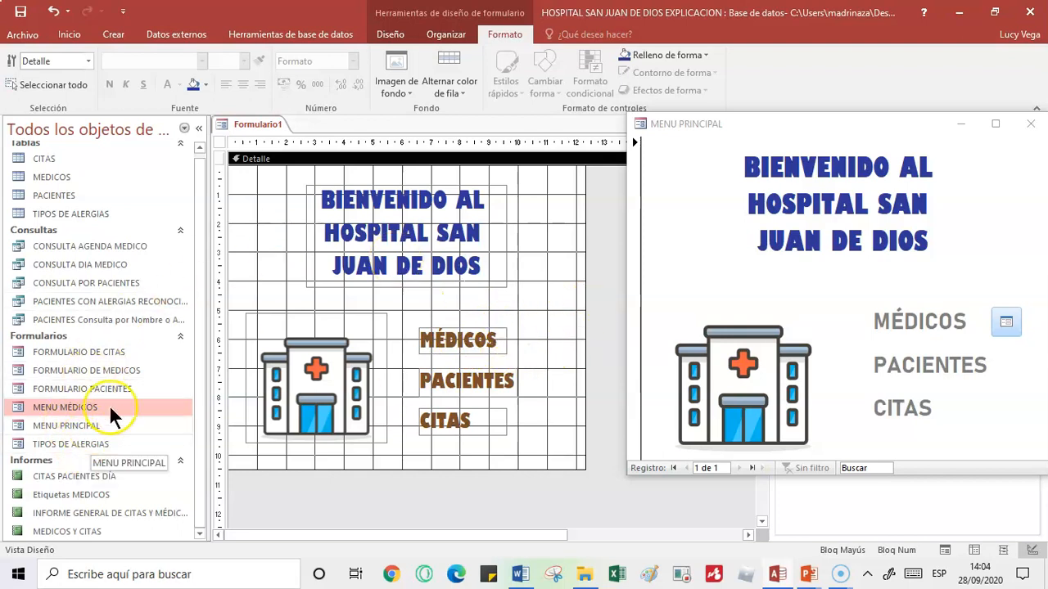
right_click(259, 123)
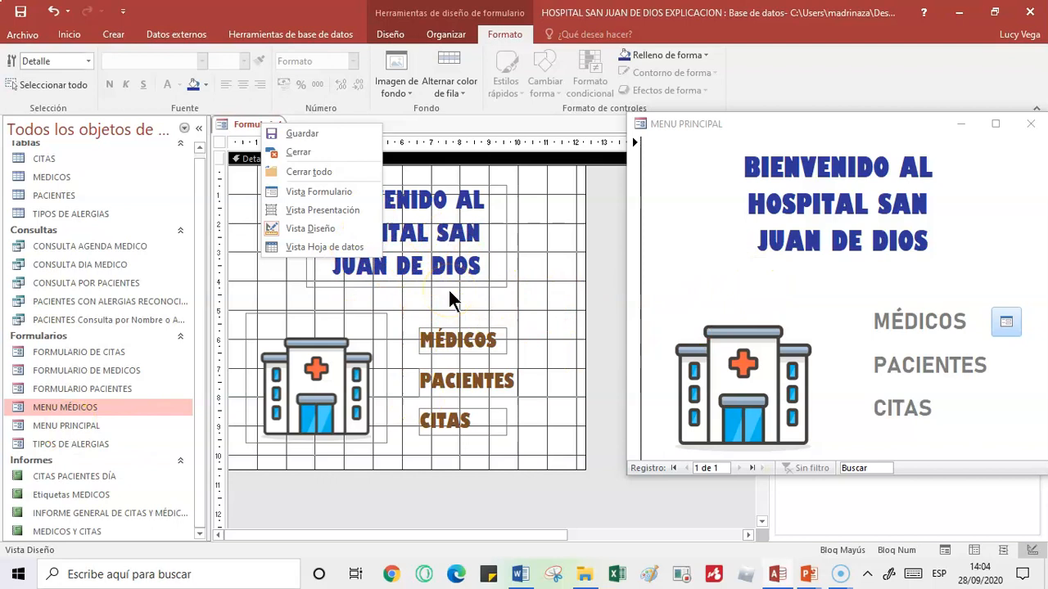
click(295, 151)
click(531, 330)
Step: Switch the MENU PRINCIPAL form to Design view and delete the command button beside the MÉDICOS label
drag(807, 122, 453, 140)
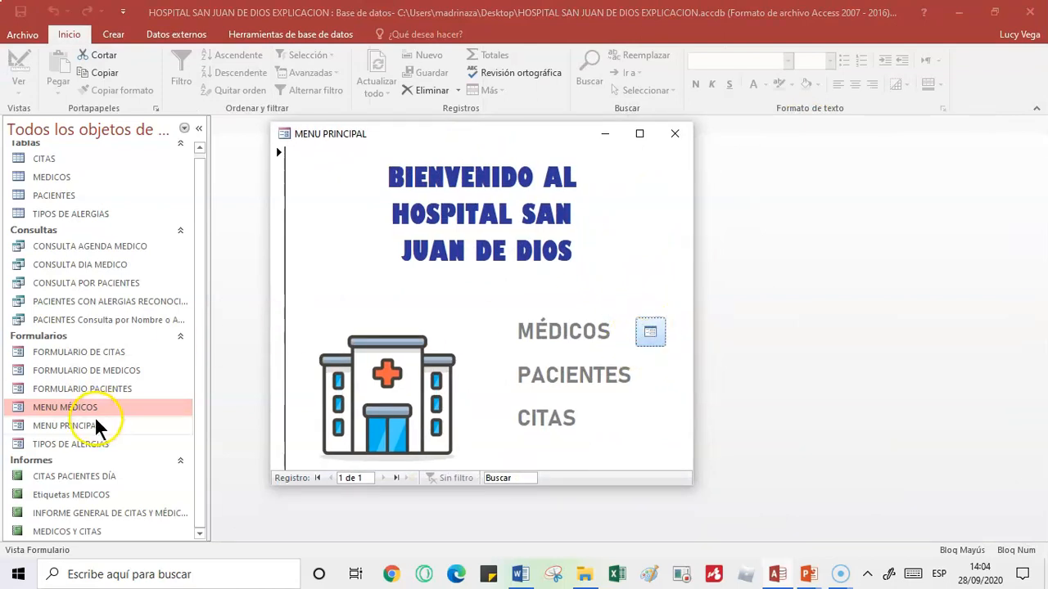
right_click(435, 134)
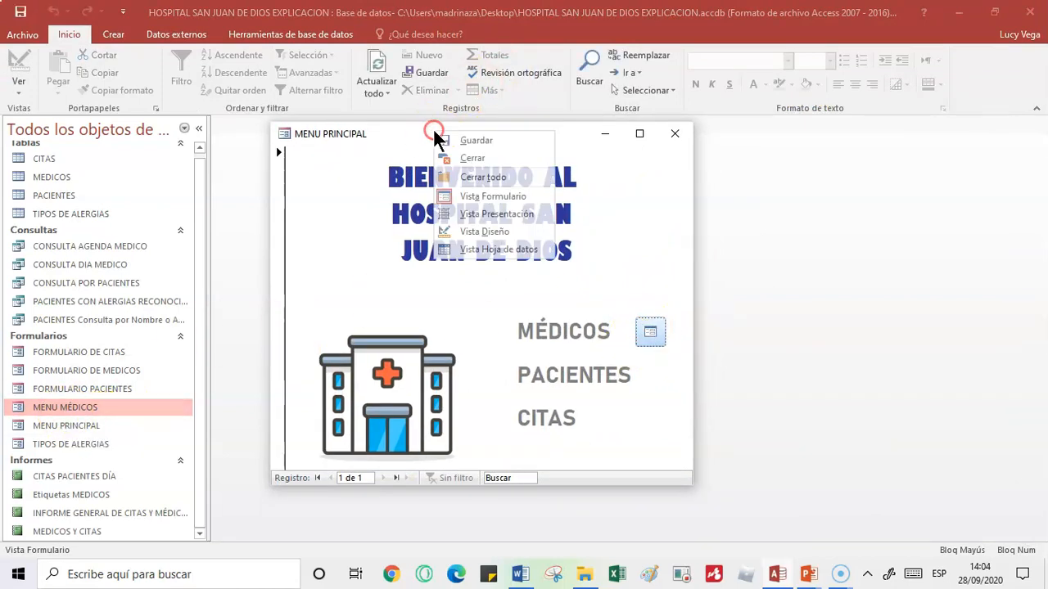
click(486, 235)
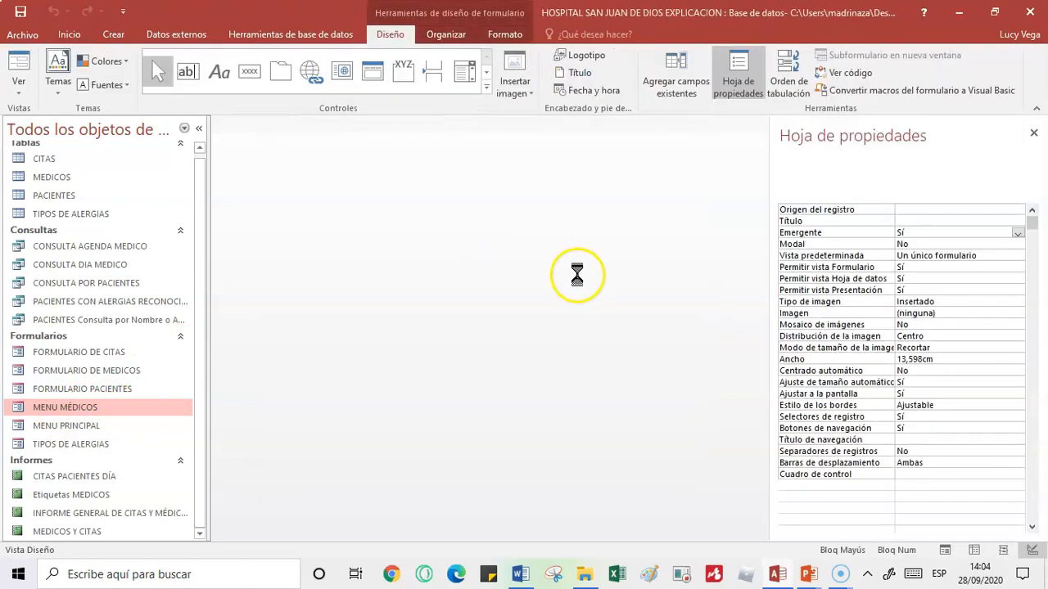
click(589, 350)
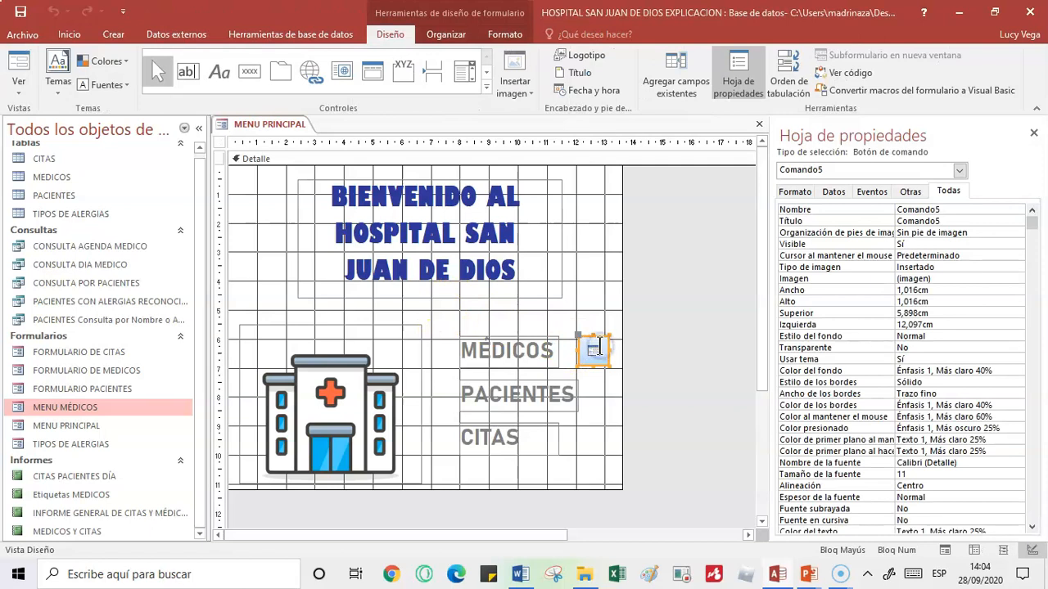
key(Delete)
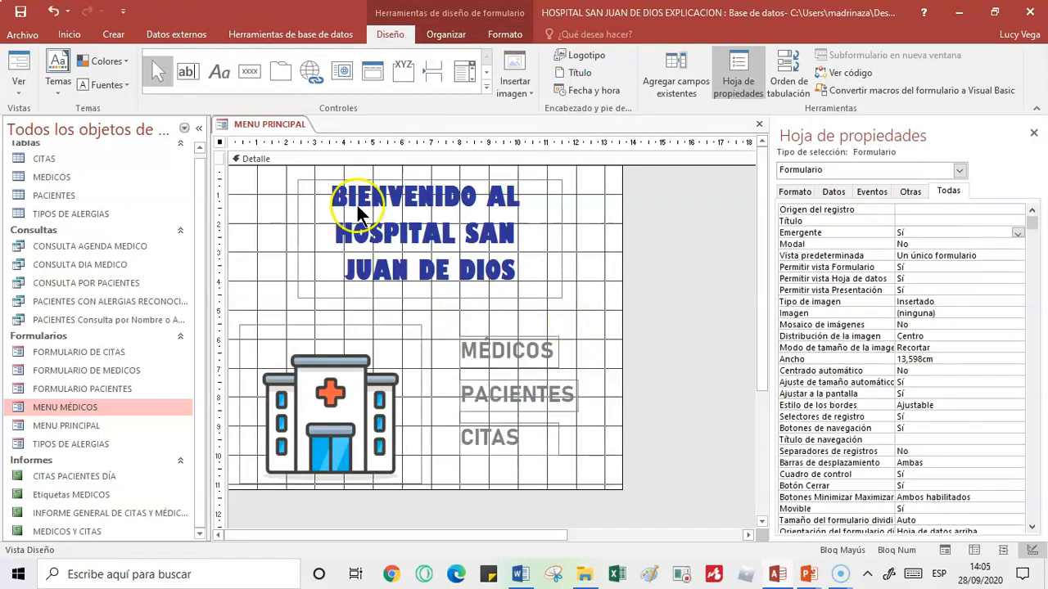
Step: Save the MENU PRINCIPAL form's design and close the form
right_click(273, 120)
click(295, 130)
right_click(267, 118)
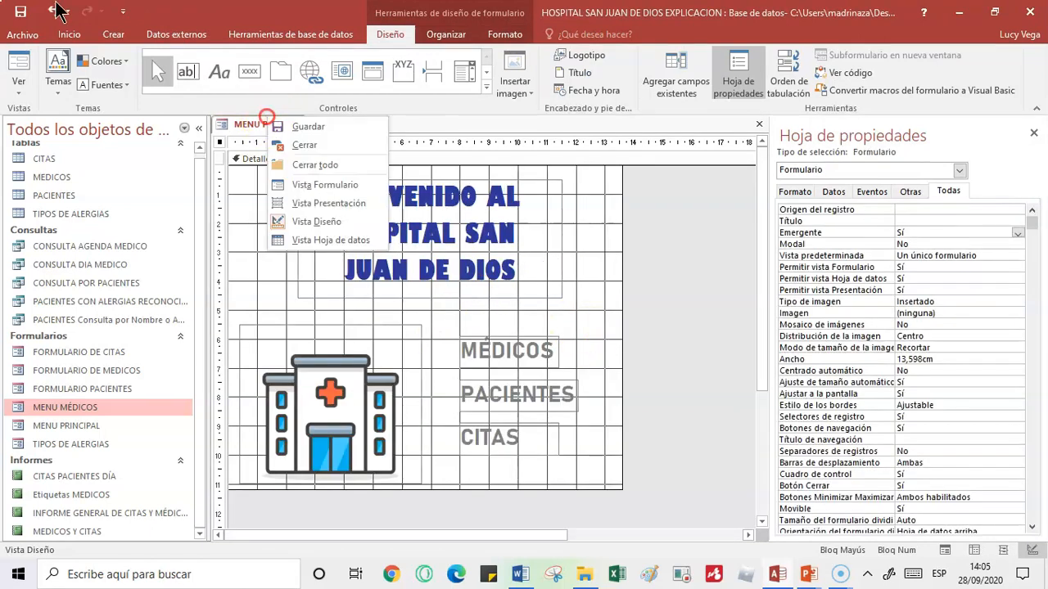
click(292, 145)
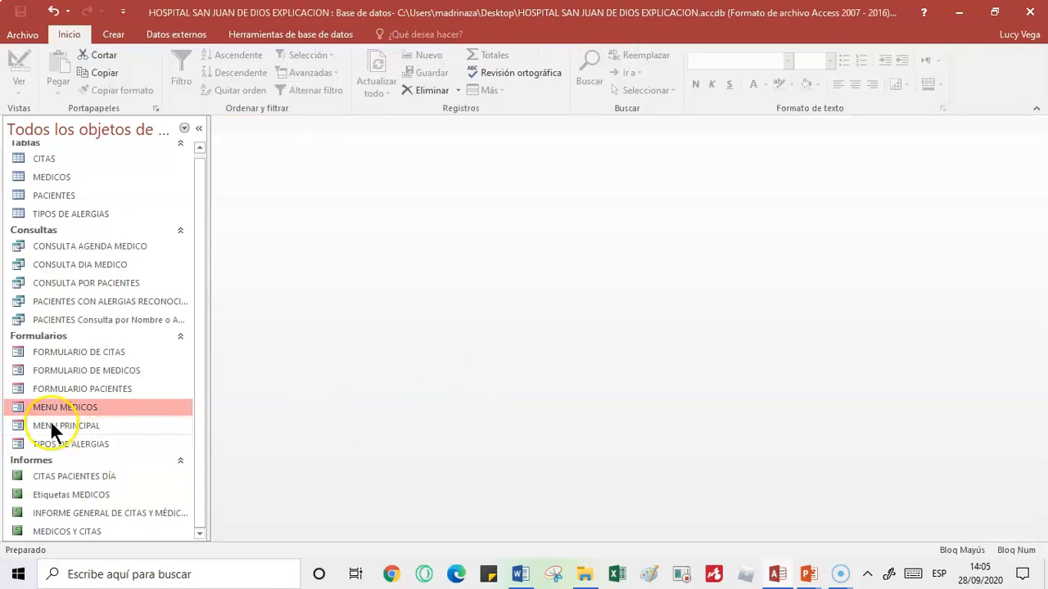
Step: Open the MENU PRINCIPAL and MENU MÉDICOS forms and move the MENU MÉDICOS window beside the main menu
click(62, 426)
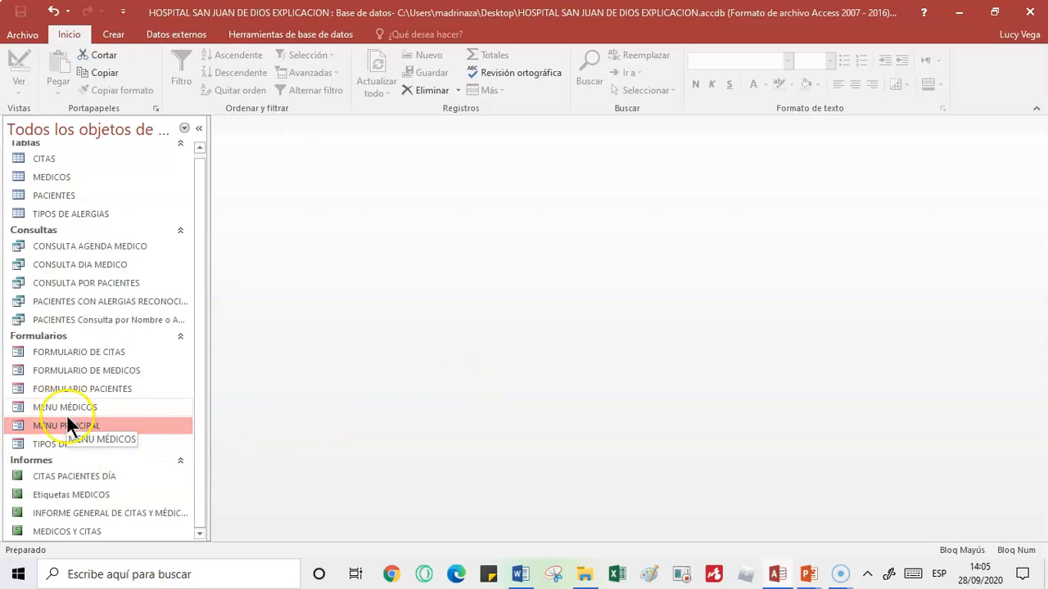
double_click(66, 424)
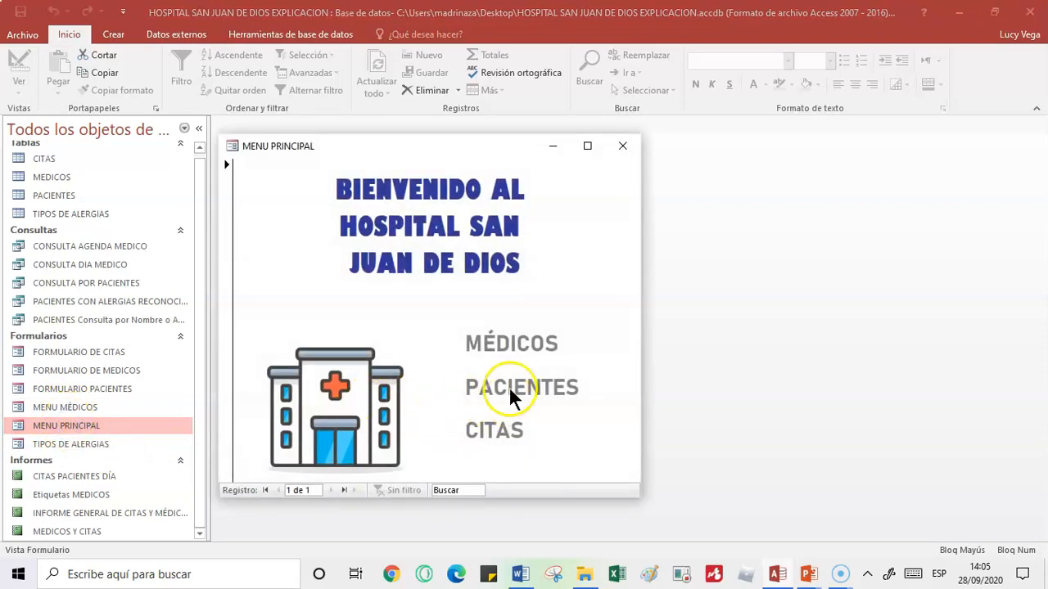
click(77, 407)
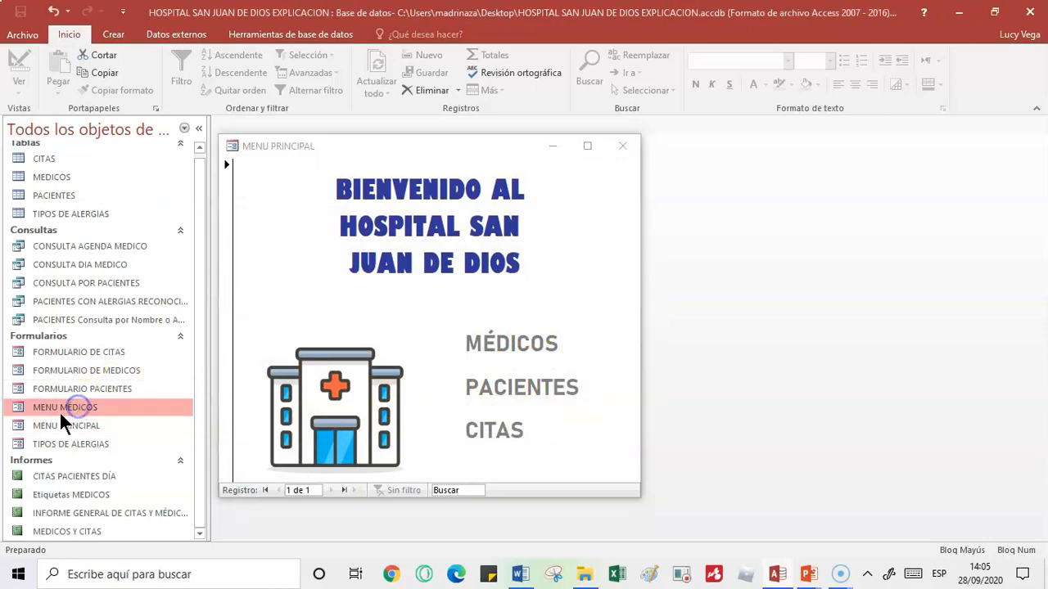
double_click(78, 407)
drag(465, 146, 807, 168)
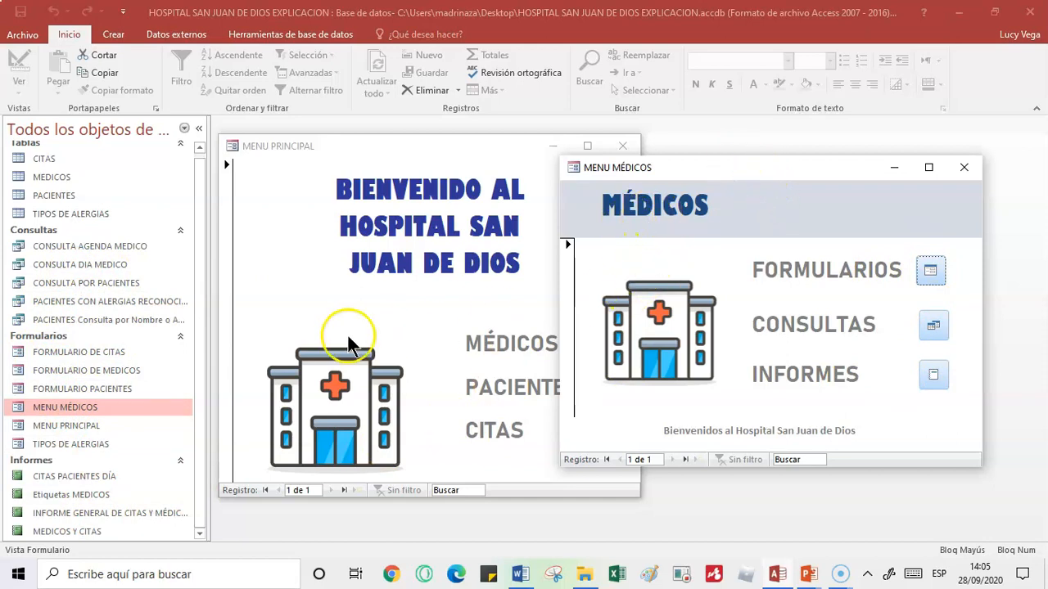
Step: Switch the MENU MÉDICOS form to Design view and minimize the MENU PRINCIPAL form that covers it
click(112, 34)
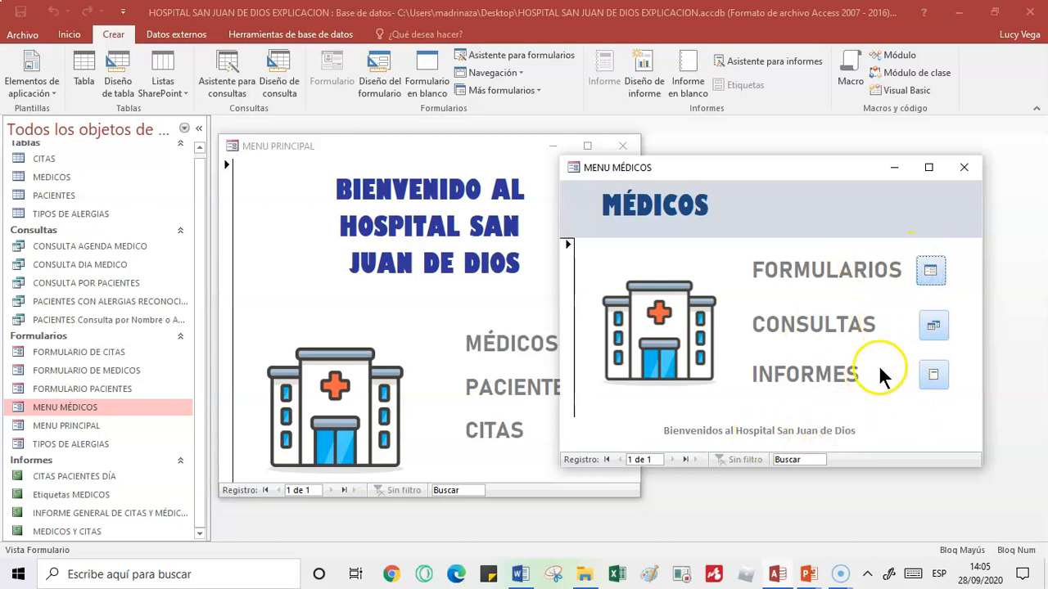
right_click(683, 167)
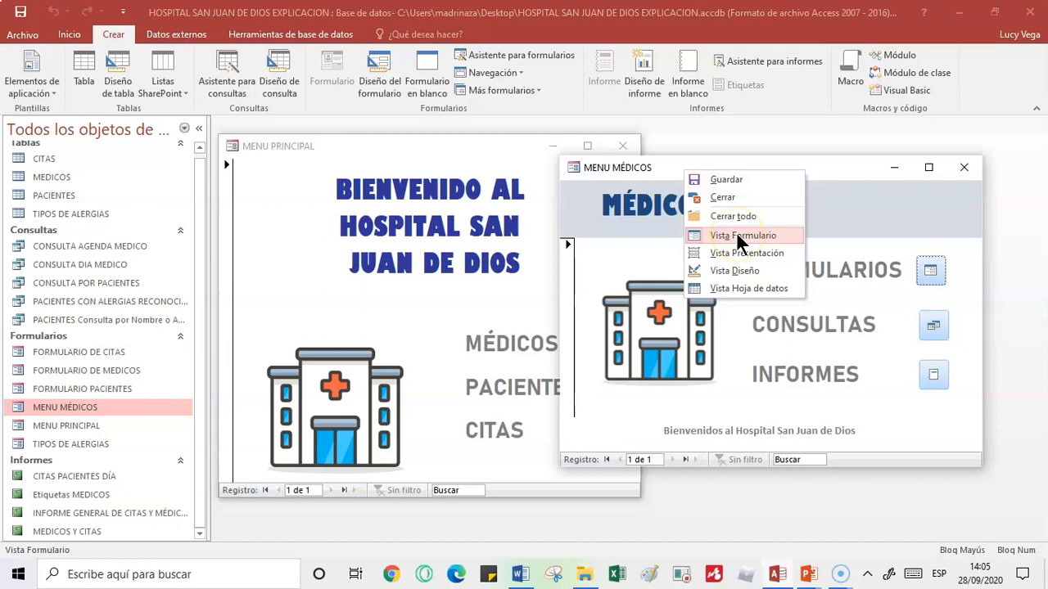
click(743, 279)
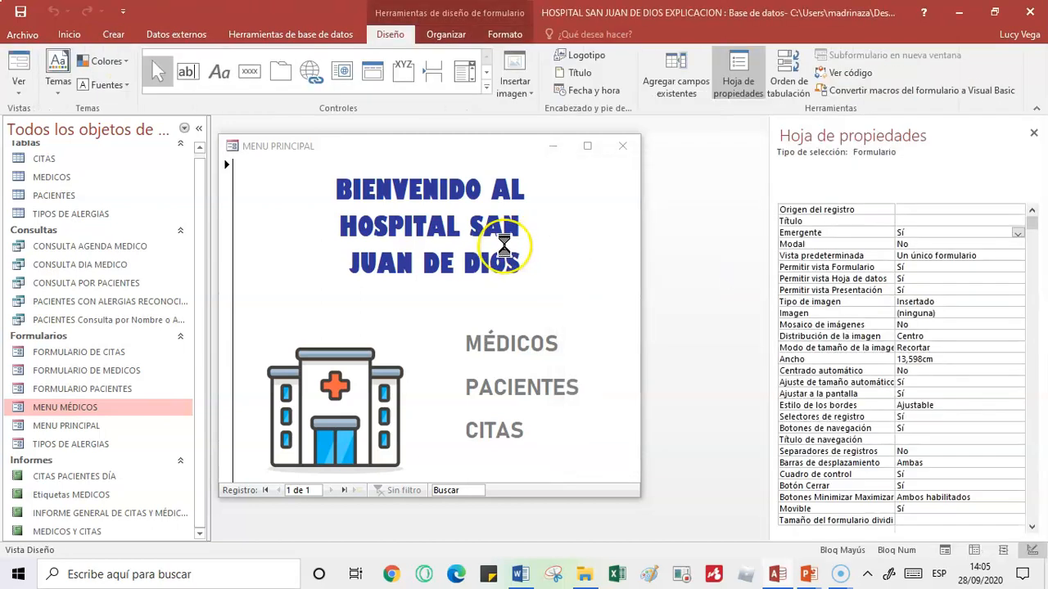
click(553, 145)
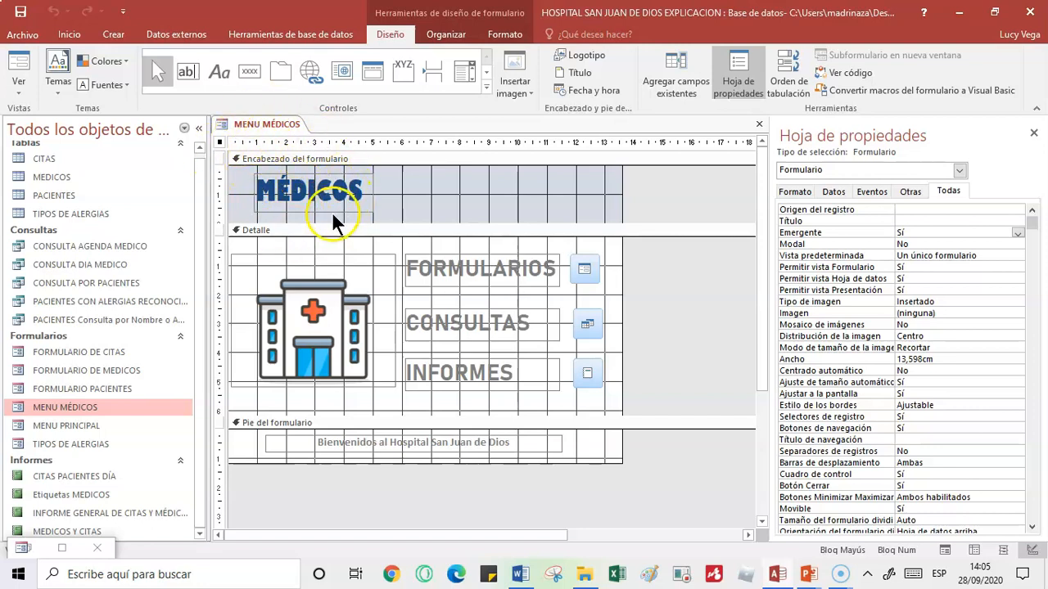
Step: Delete the three command buttons beside the FORMULARIOS, CONSULTAS and INFORMES labels
click(591, 276)
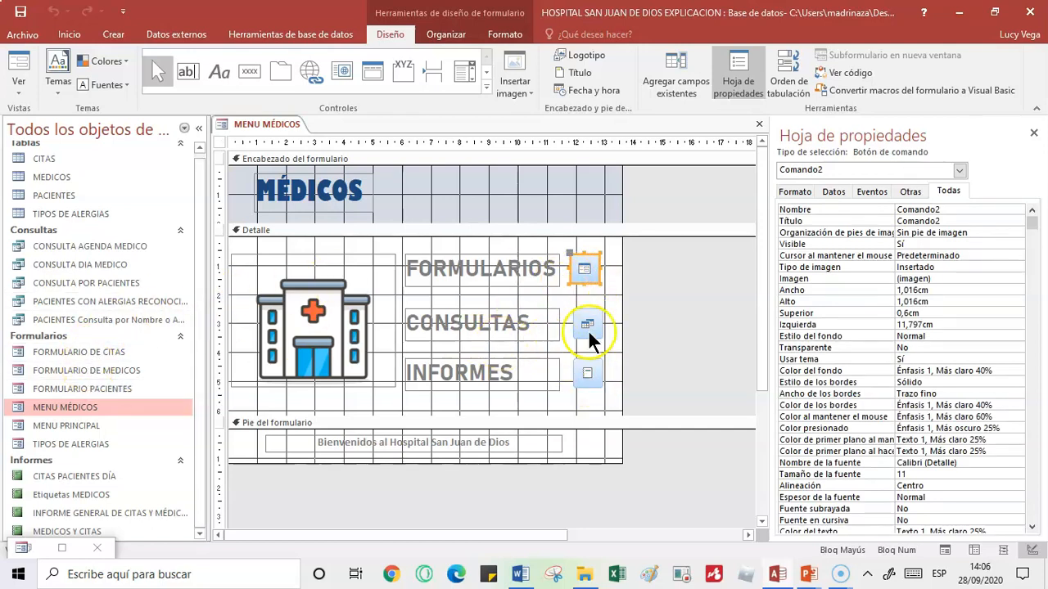
click(555, 236)
drag(553, 239, 632, 407)
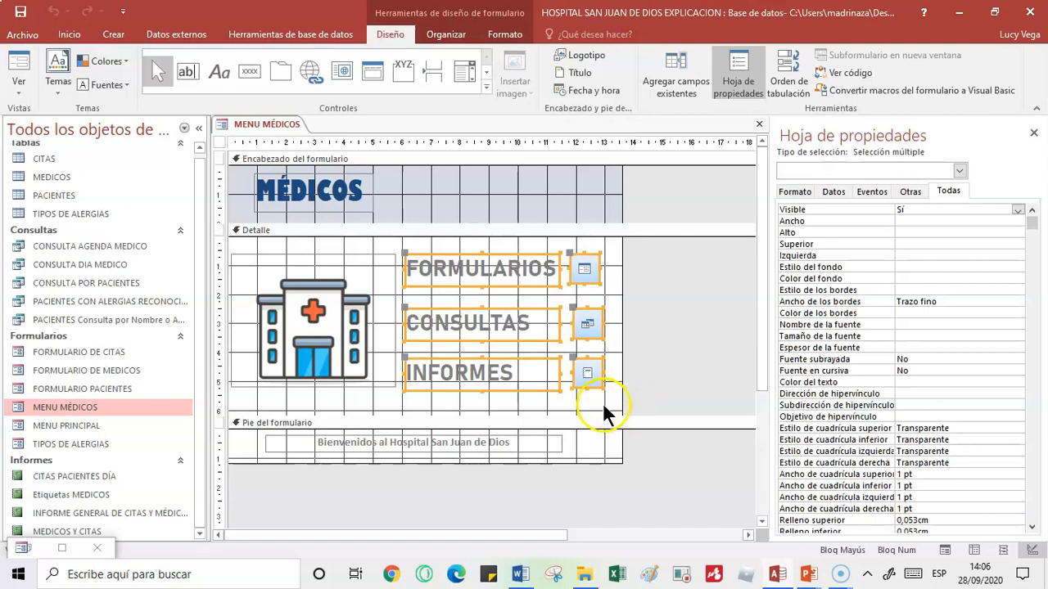
click(610, 400)
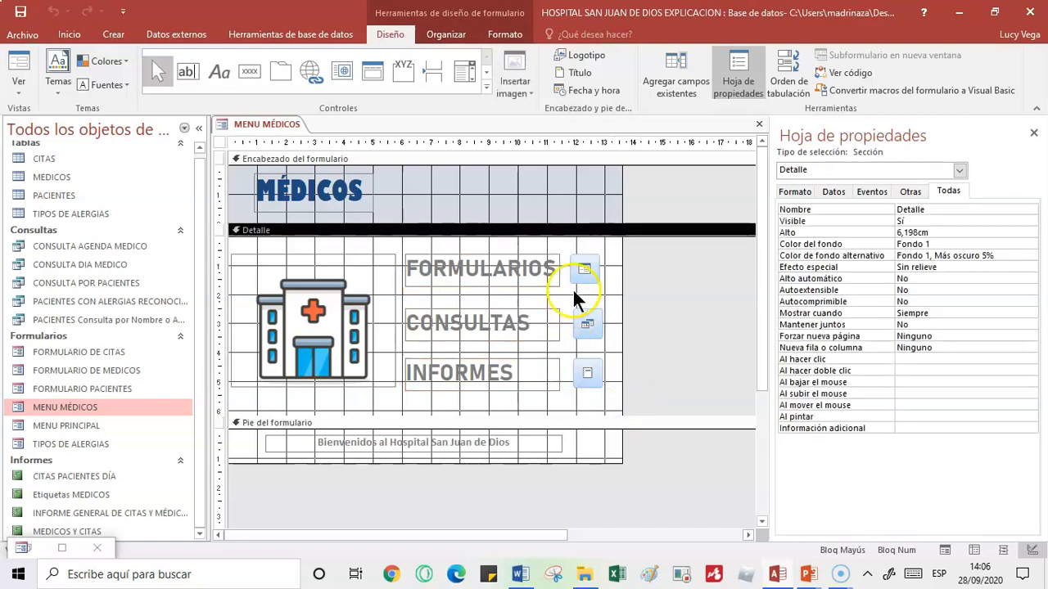
click(584, 266)
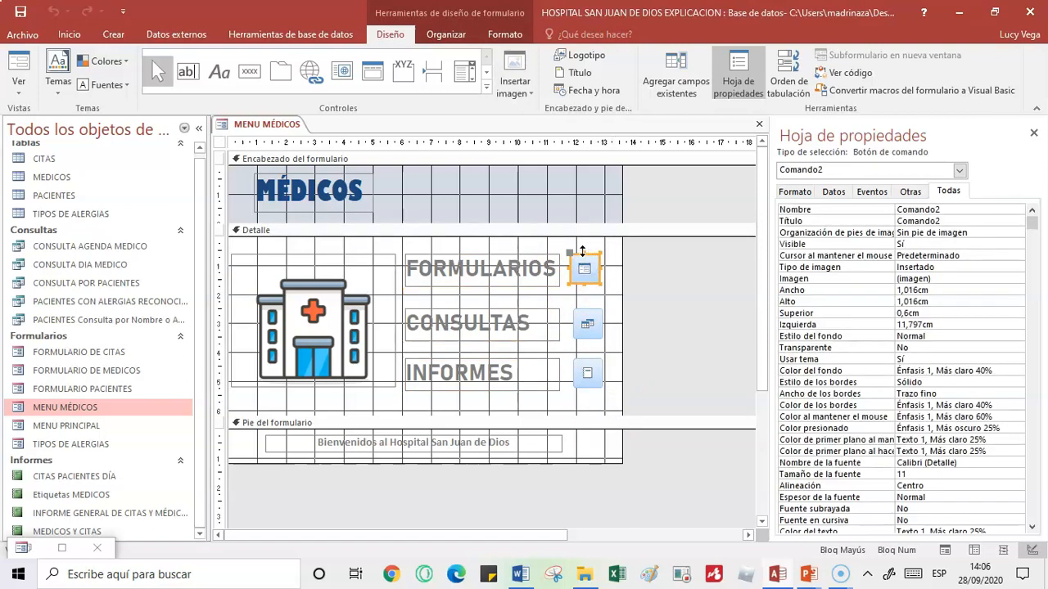
click(586, 322)
click(588, 370)
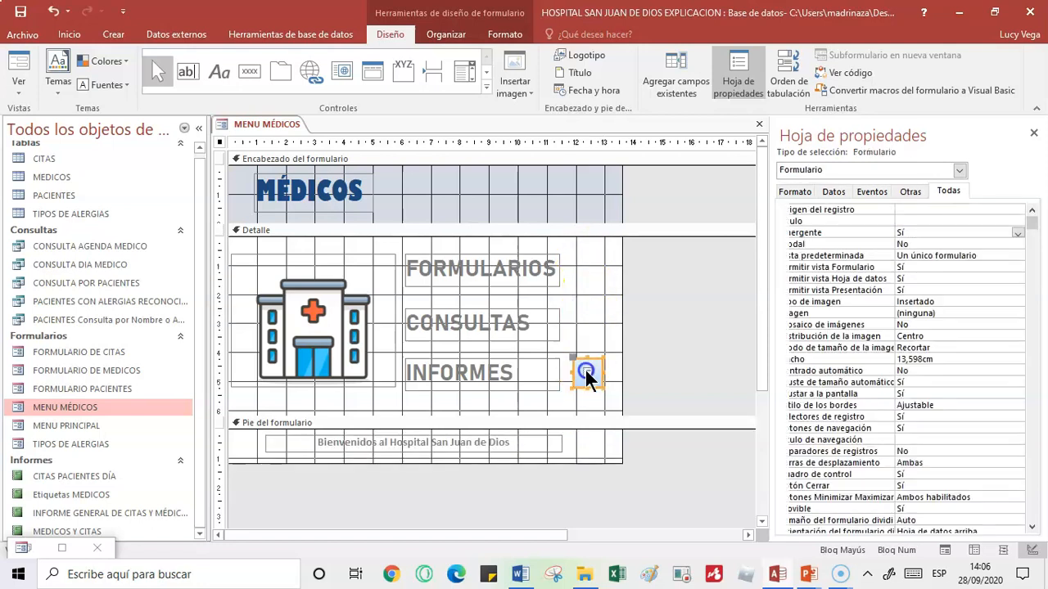
key(Delete)
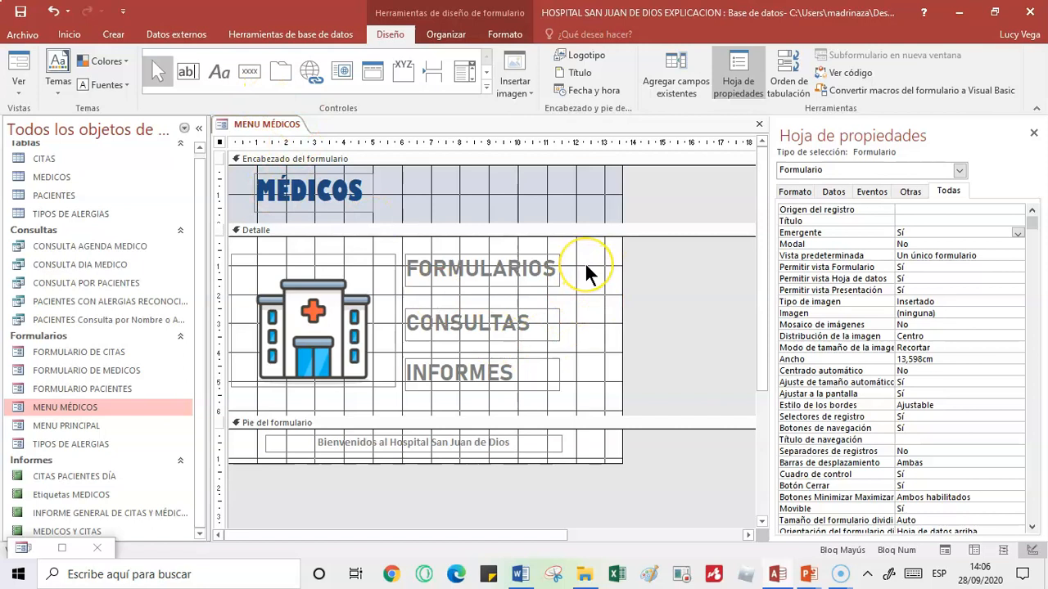
Step: Draw a command button about 1.5 by 0.9 cm beside FORMULARIOS and assign it the form operation "Abrir formulario"
click(250, 72)
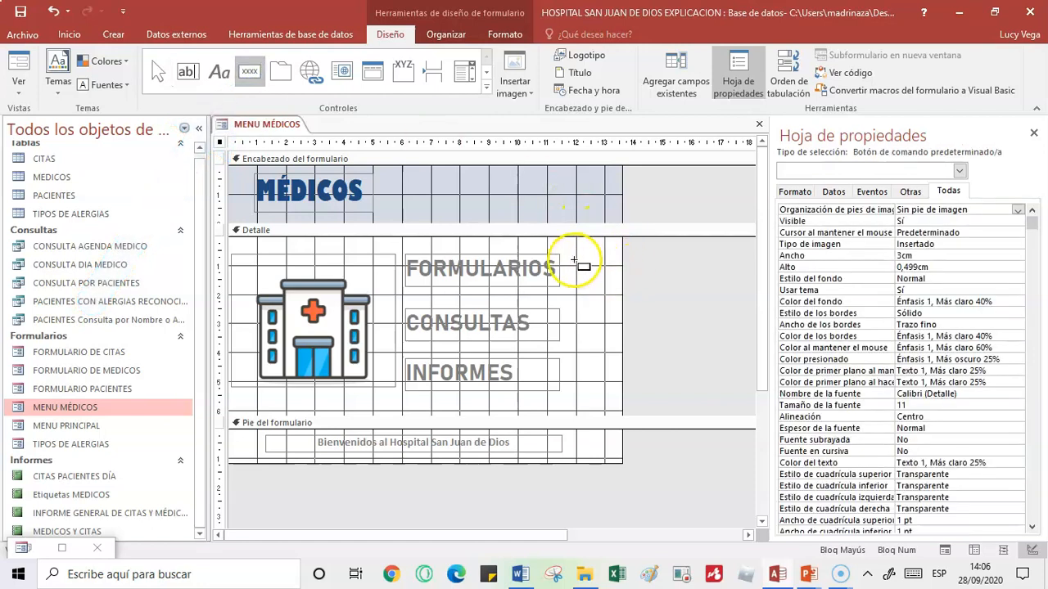
mouse_move(571, 256)
mouse_down()
mouse_move(592, 258)
mouse_move(617, 283)
mouse_up()
click(412, 232)
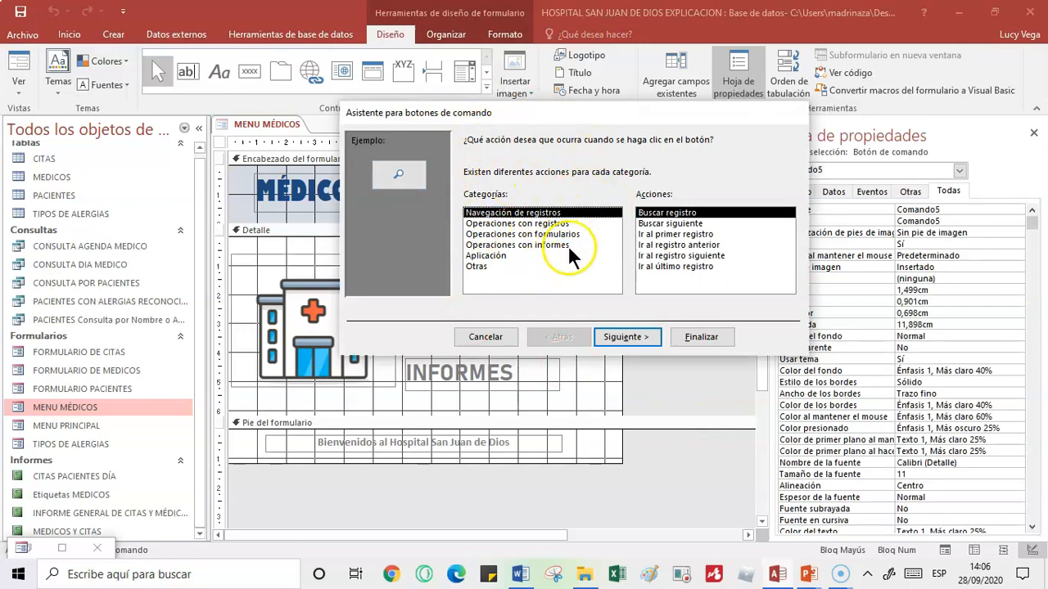
drag(610, 120, 236, 166)
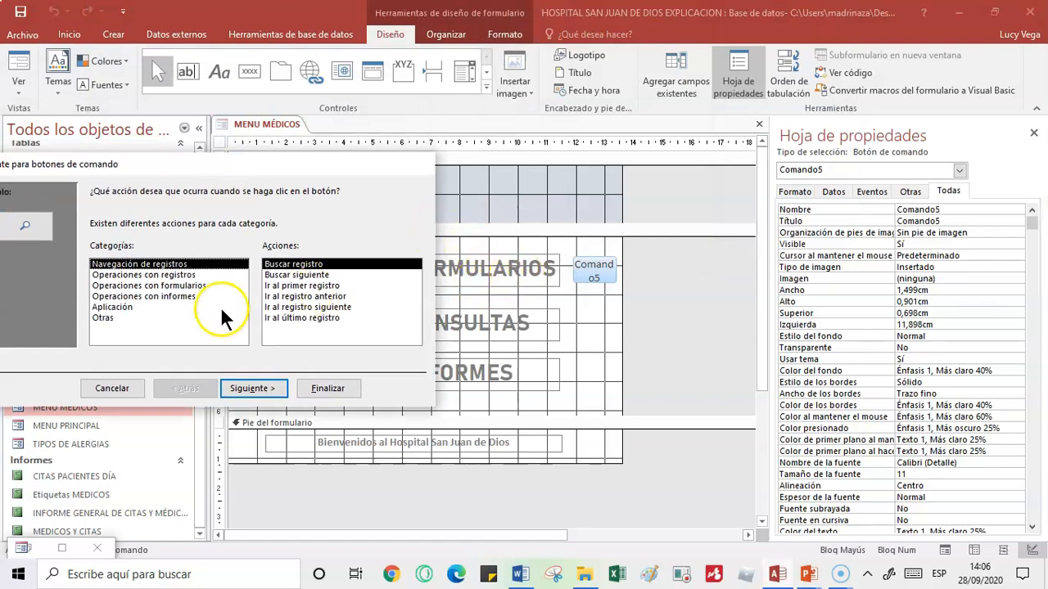
click(135, 285)
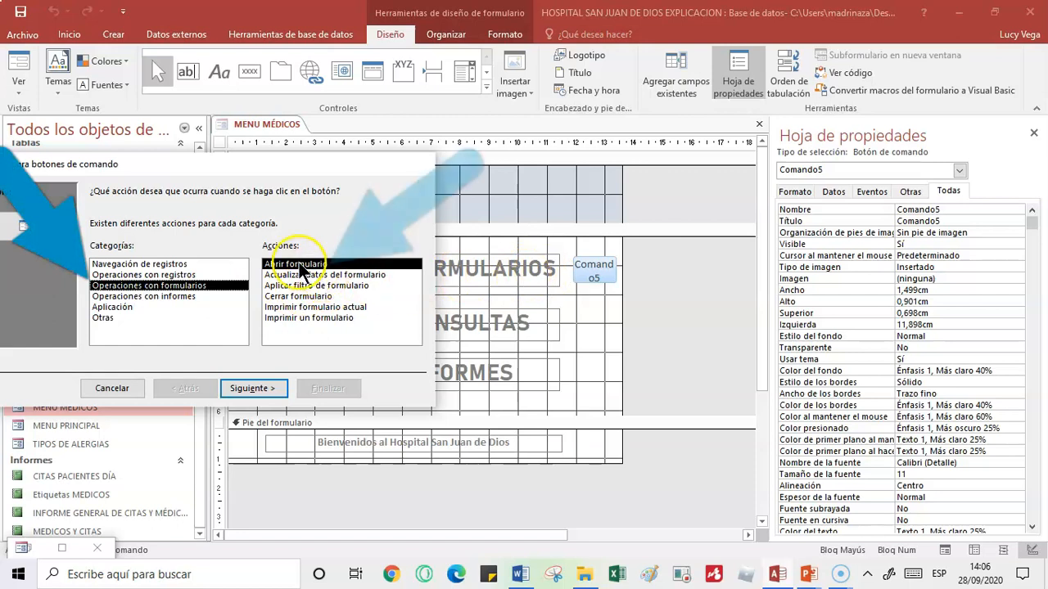
drag(257, 169, 779, 210)
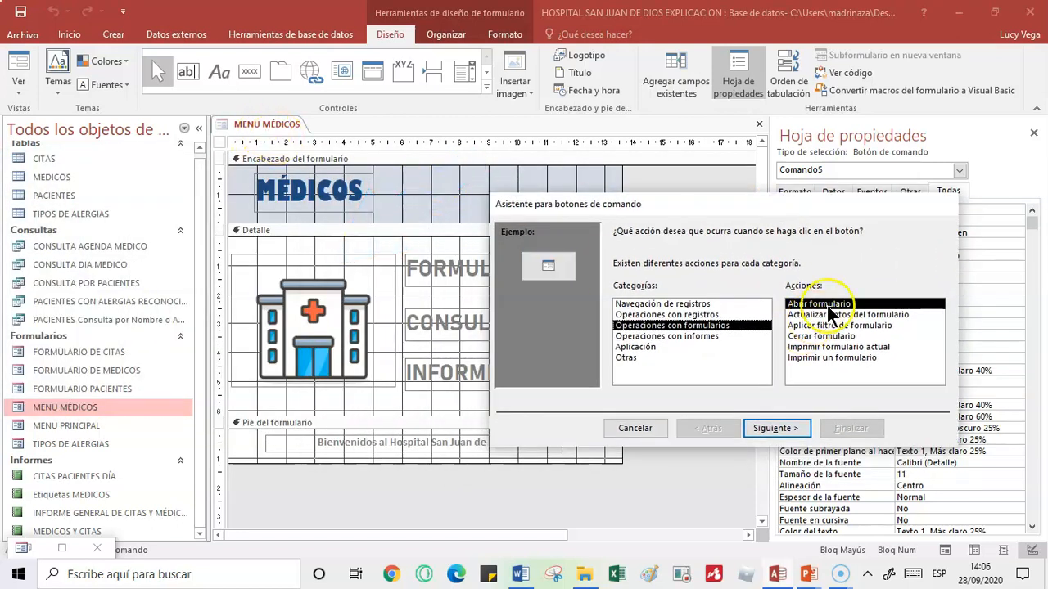
click(784, 432)
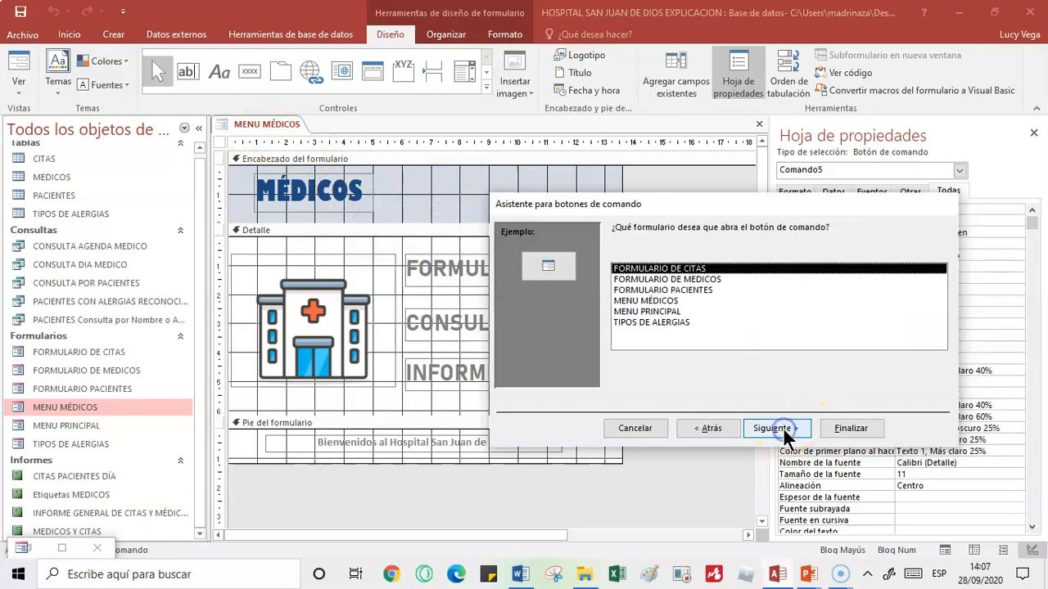
Step: Have the button open FORMULARIO DE MEDICOS and show all of its records
drag(684, 200, 586, 138)
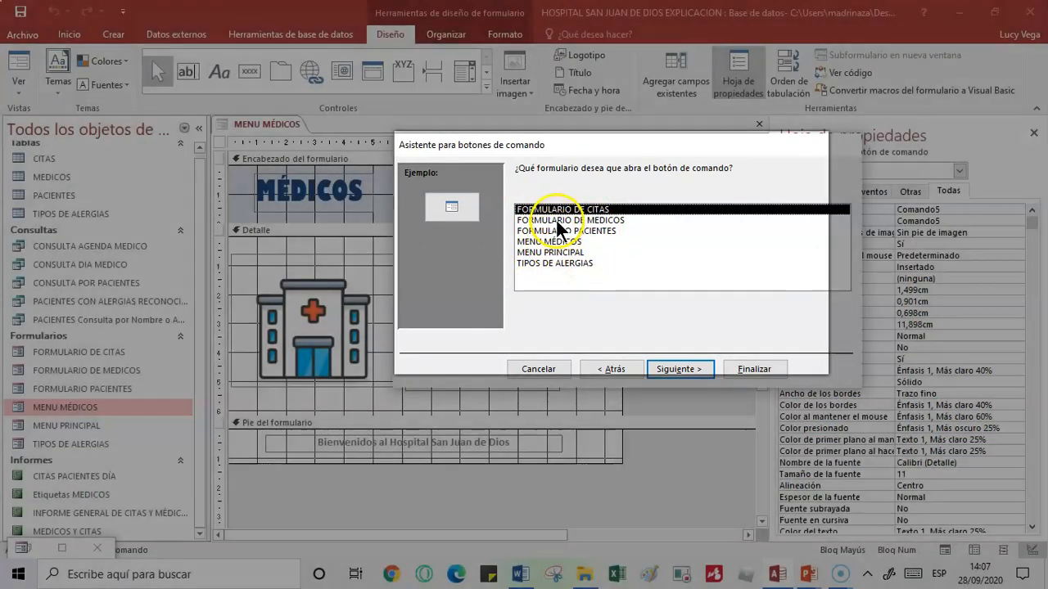
click(556, 220)
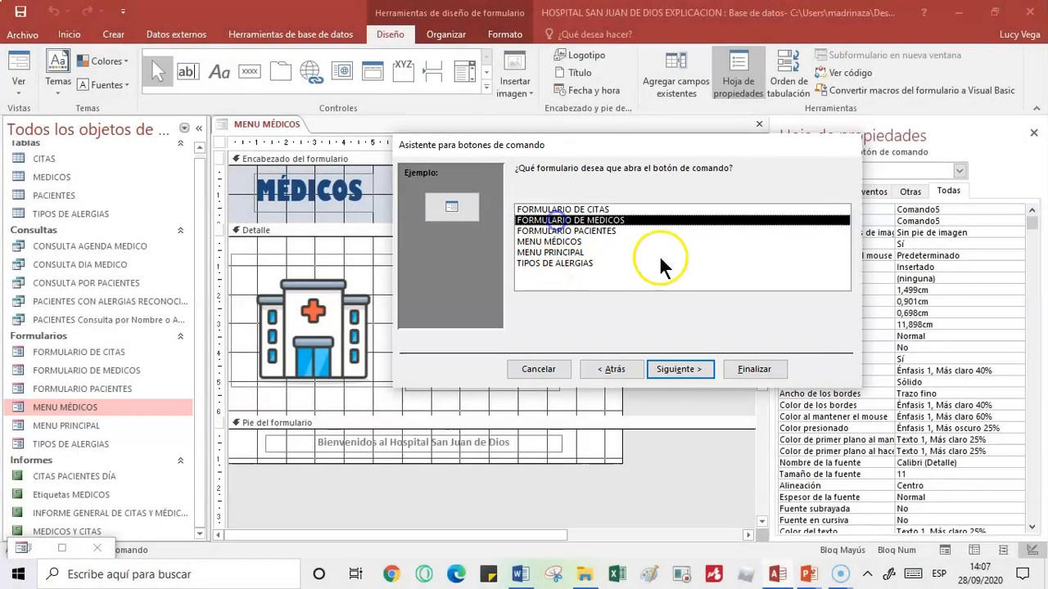
click(679, 369)
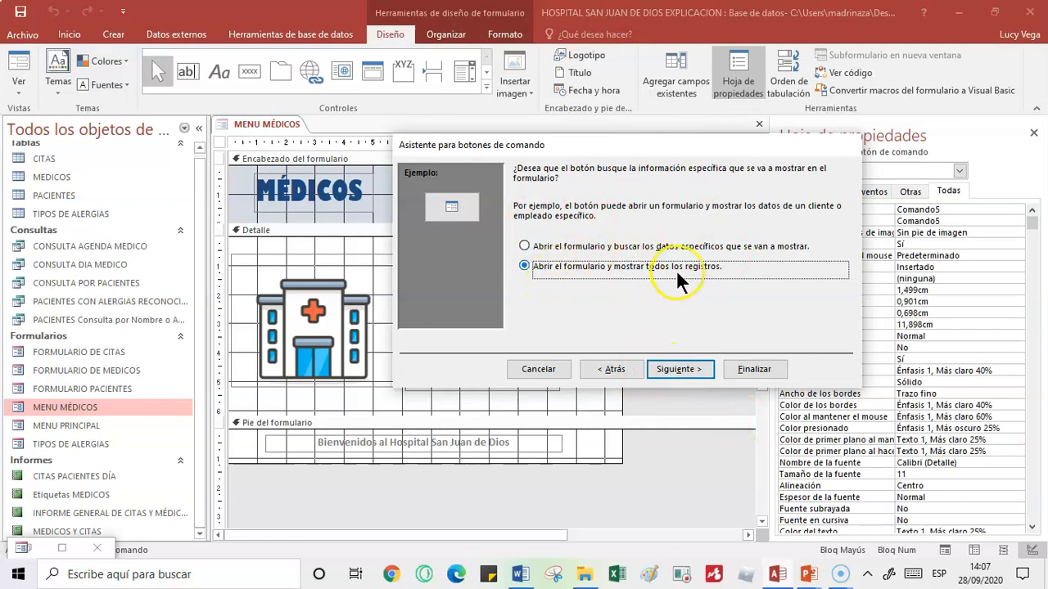
click(679, 369)
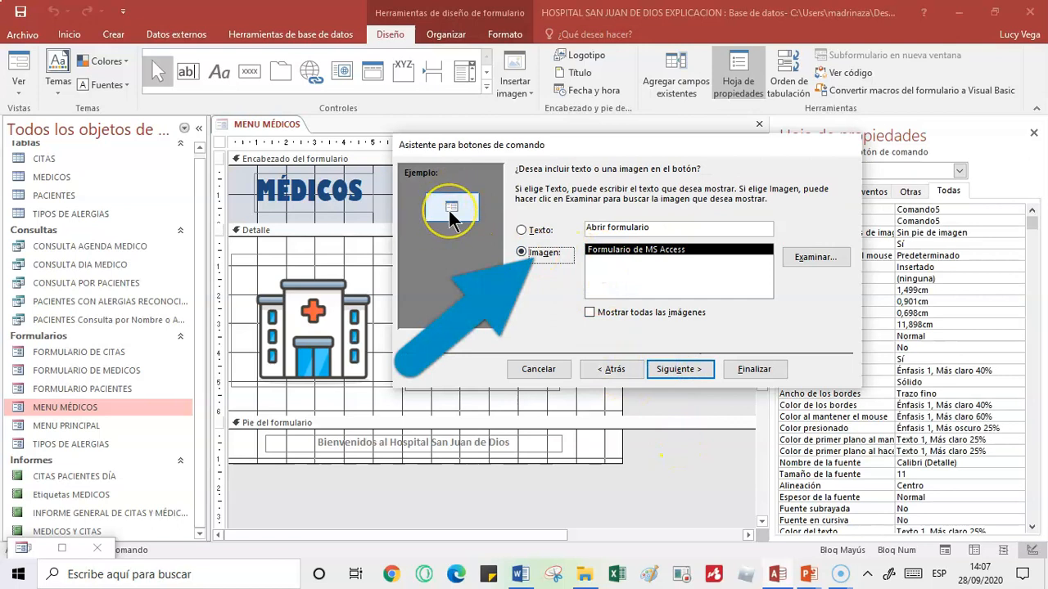
Step: Finish the button with the "Formulario de MS Access" image and its default name, and align it beside the FORMULARIOS label
mouse_move(561, 145)
mouse_down()
mouse_move(565, 49)
mouse_move(686, 53)
mouse_move(770, 100)
mouse_up()
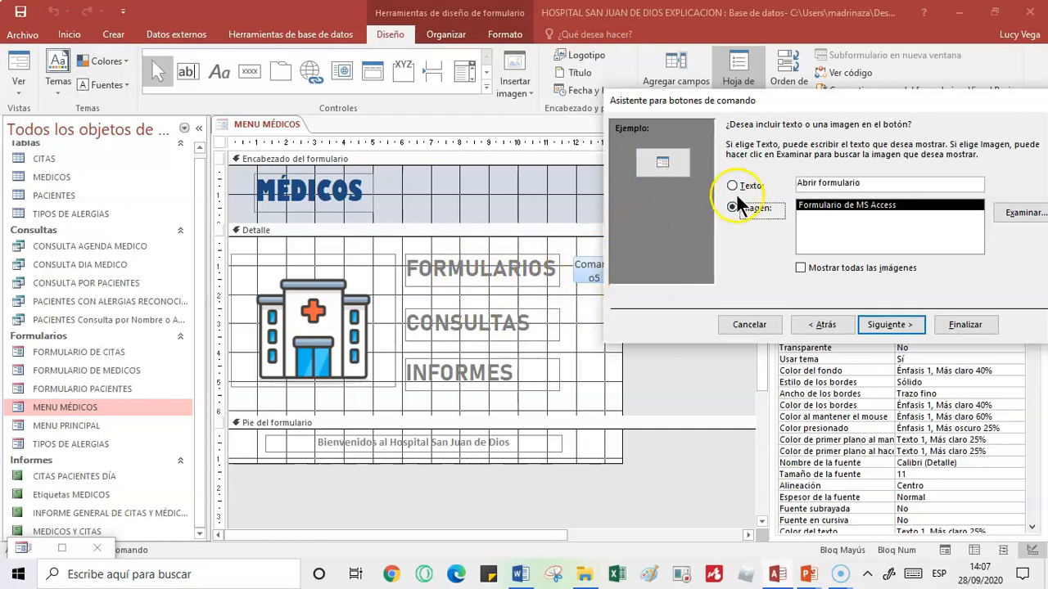
click(892, 325)
click(965, 325)
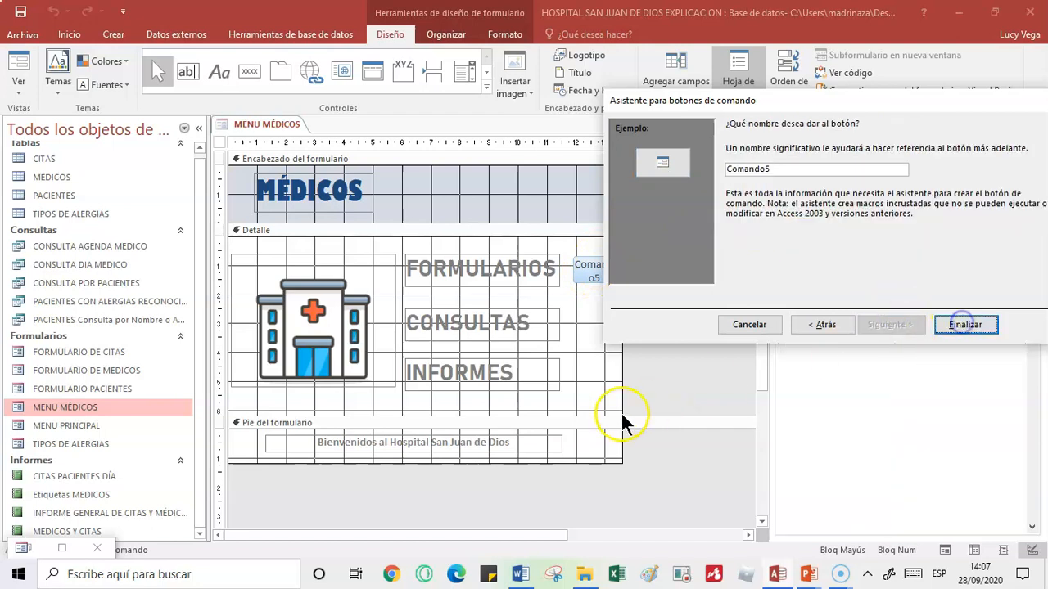
click(576, 258)
drag(576, 258, 577, 255)
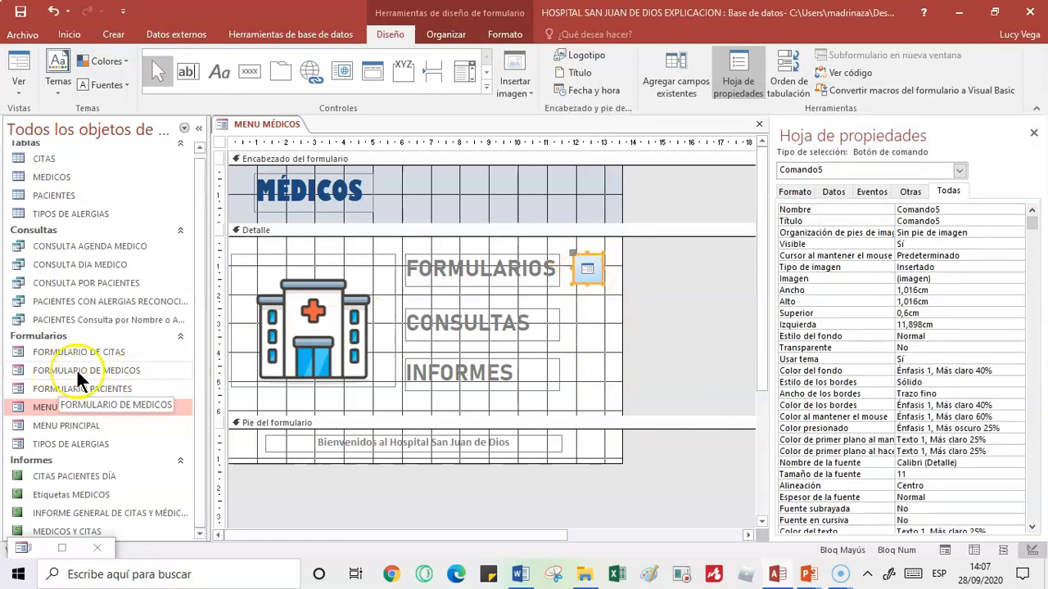
Step: Draw a command button about 1.1 by 1.1 cm beside CONSULTAS and assign it the action "Ejecutar consulta" from the category Otras
click(596, 324)
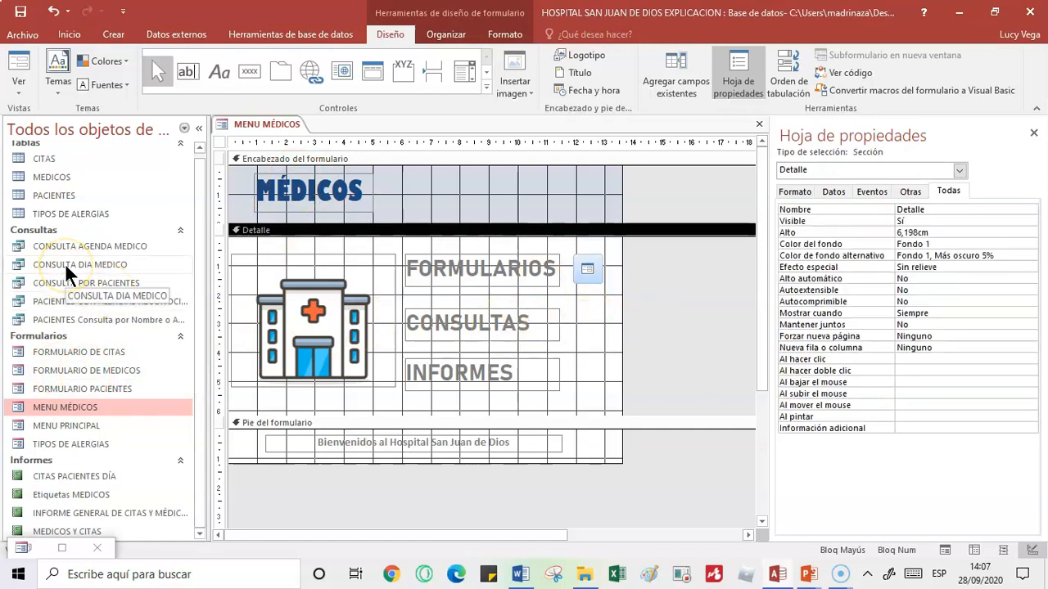
click(247, 81)
mouse_move(572, 310)
mouse_down()
mouse_move(611, 329)
mouse_move(604, 342)
mouse_up()
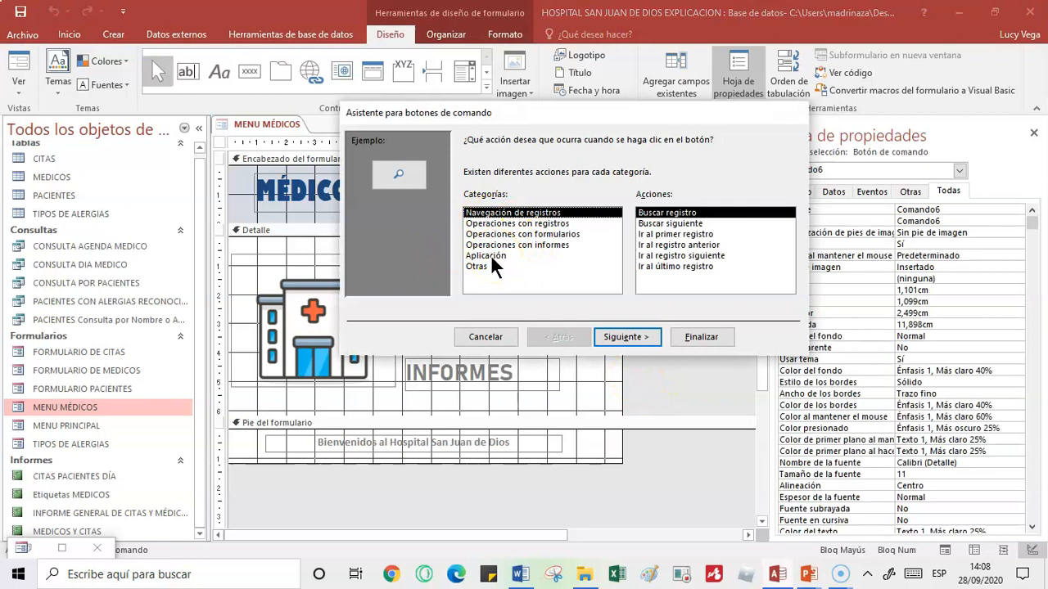
click(491, 255)
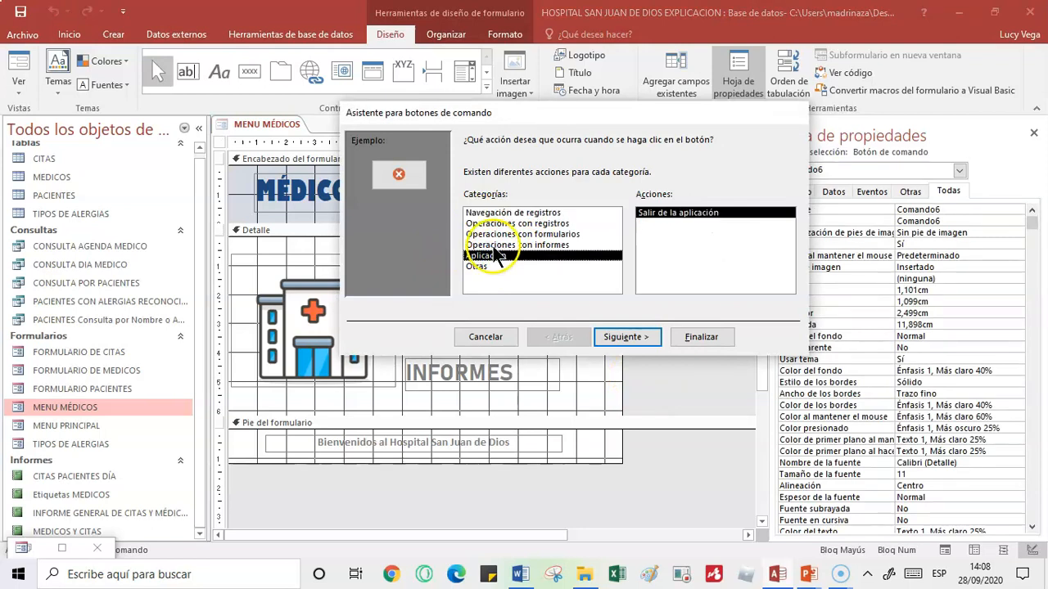
click(476, 267)
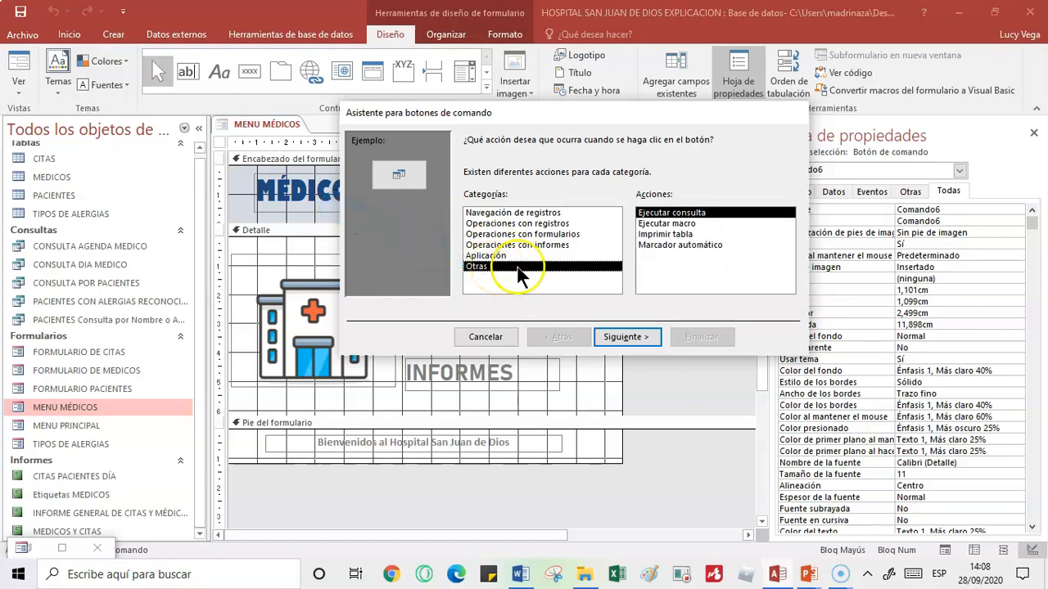
Step: Have the button run CONSULTA AGENDA MEDICO and finish it with the "Consulta de MS Access" image
click(630, 336)
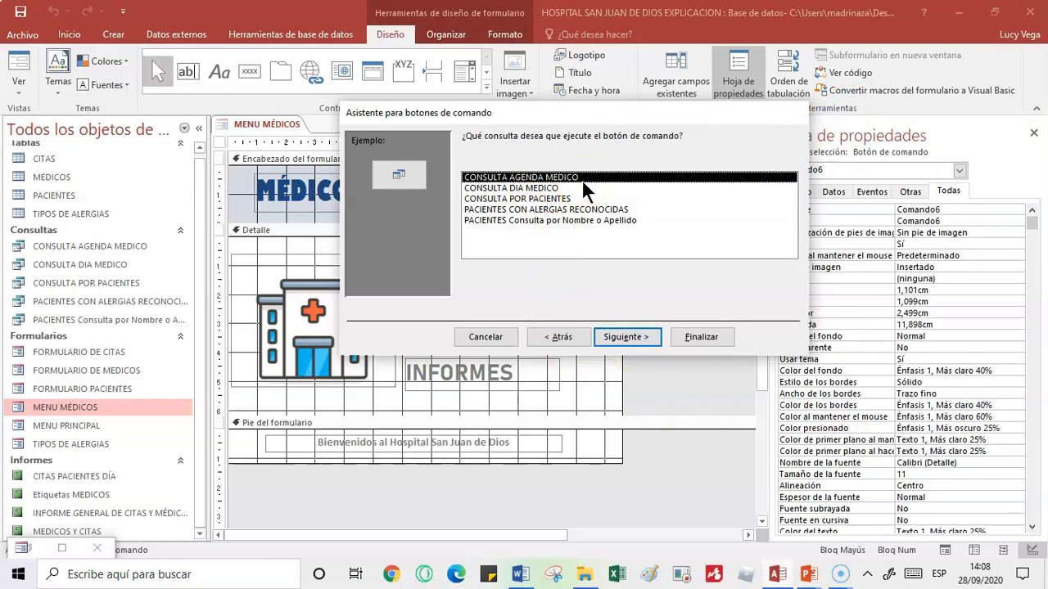
click(632, 336)
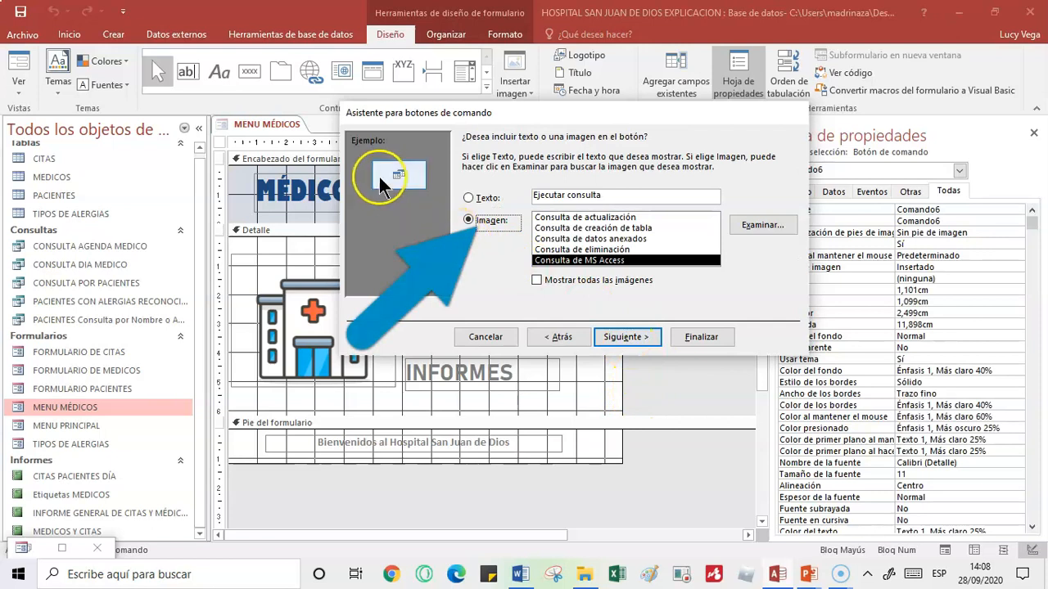
click(712, 336)
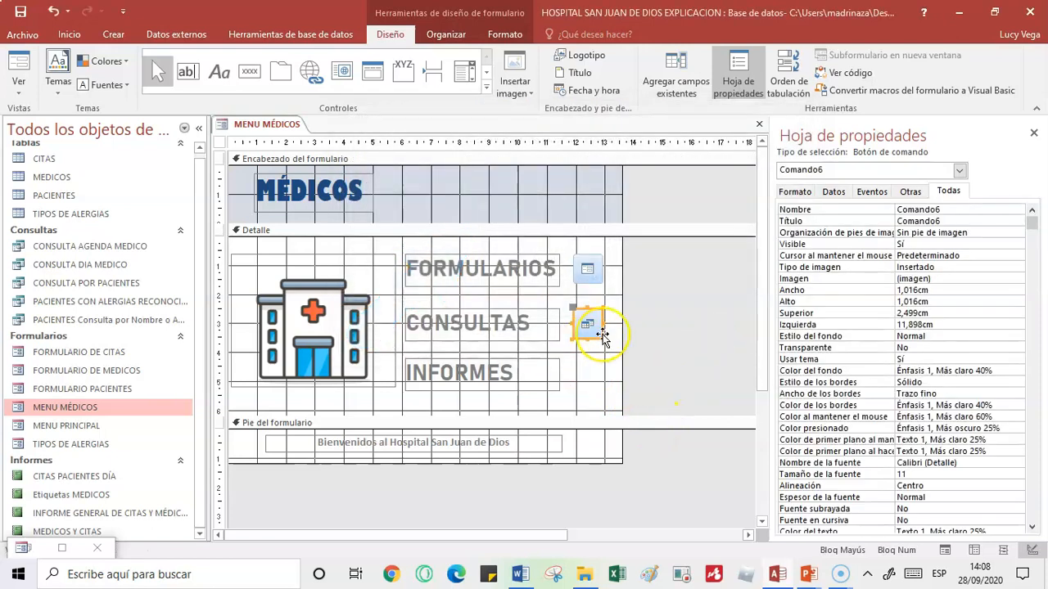
Step: Draw a command button about 1 by 0.9 cm beside INFORMES and assign it the report operation "Abrir informe"
click(246, 78)
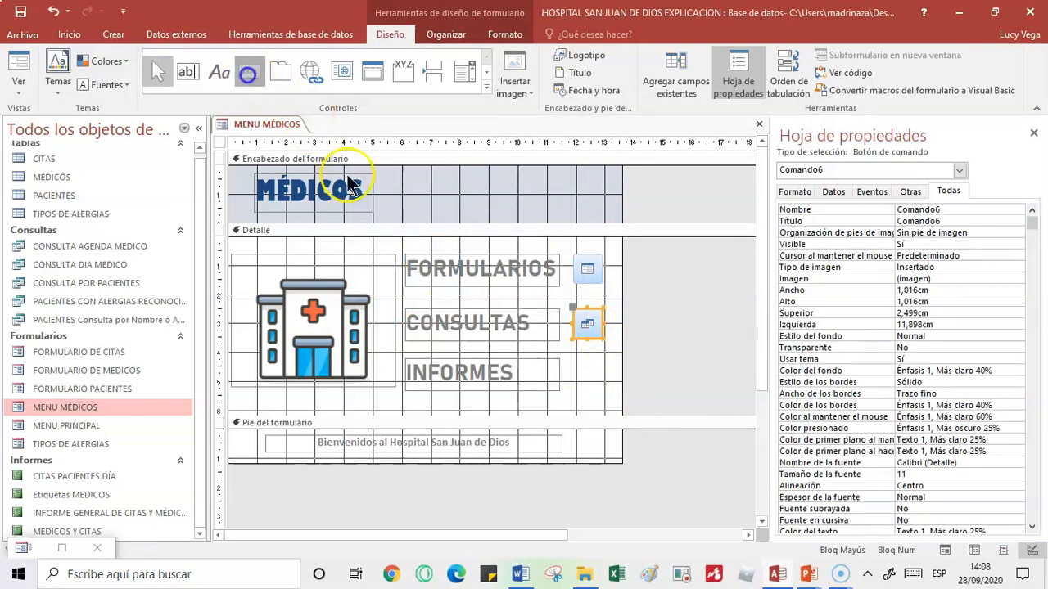
drag(577, 363, 606, 391)
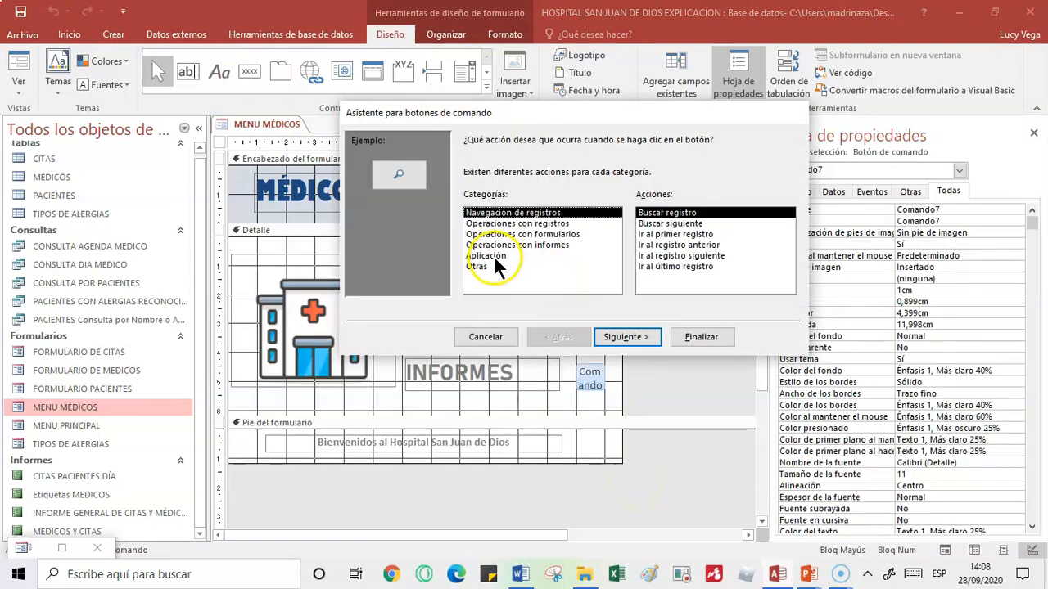
click(522, 242)
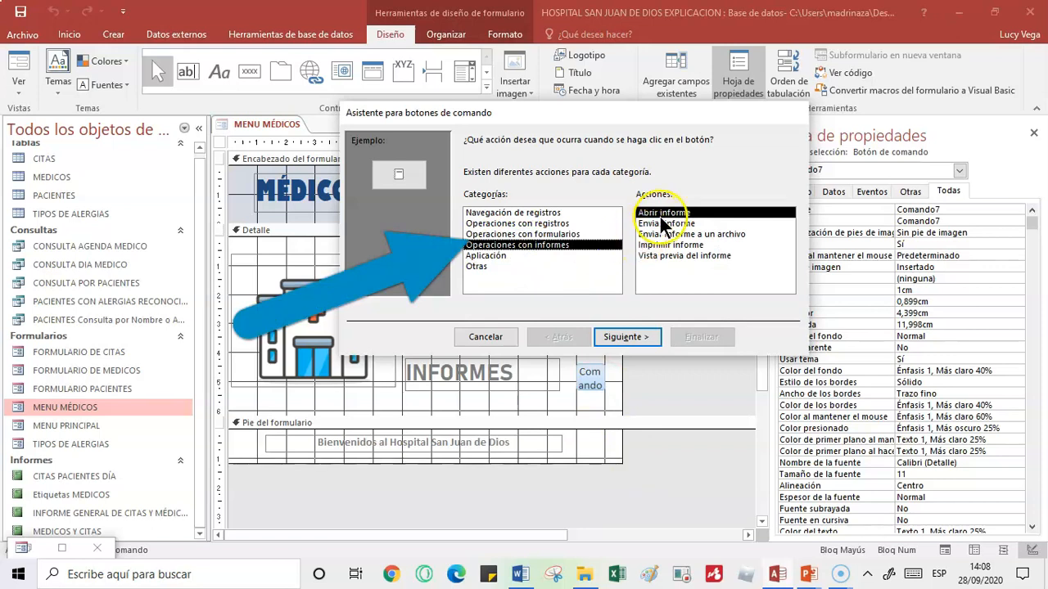
click(627, 336)
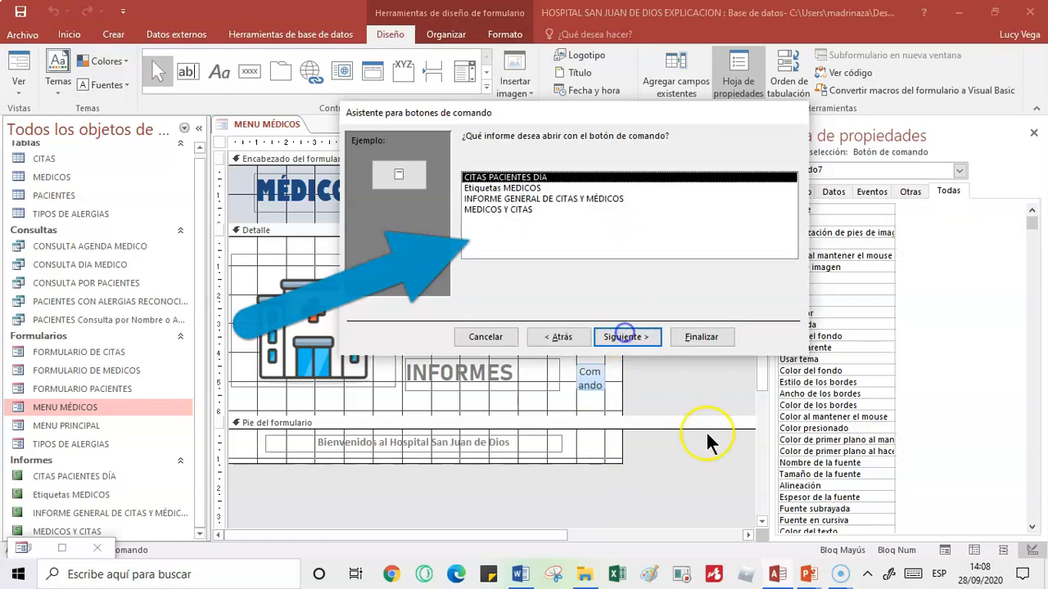
Step: Have the button open INFORME GENERAL DE CITAS Y MÉDICOS and finish it with the "Informe de MS Access" image
click(491, 209)
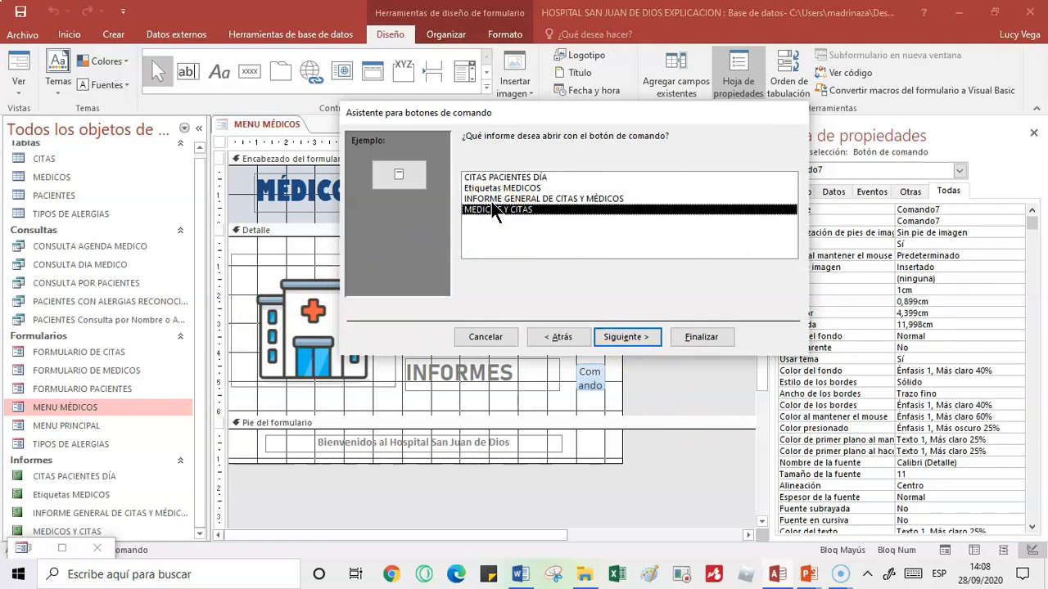
click(492, 200)
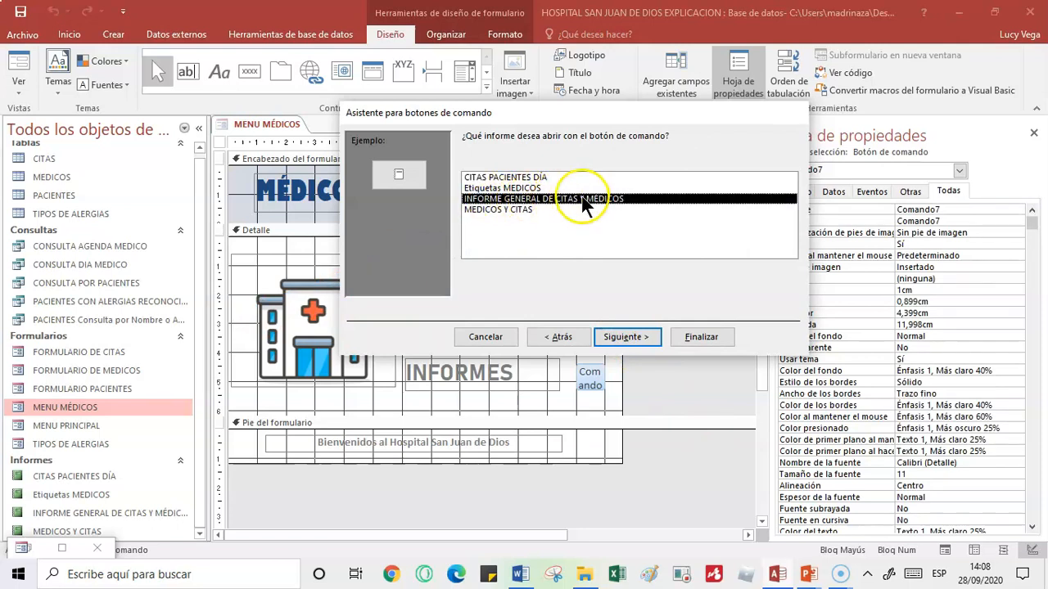
click(634, 340)
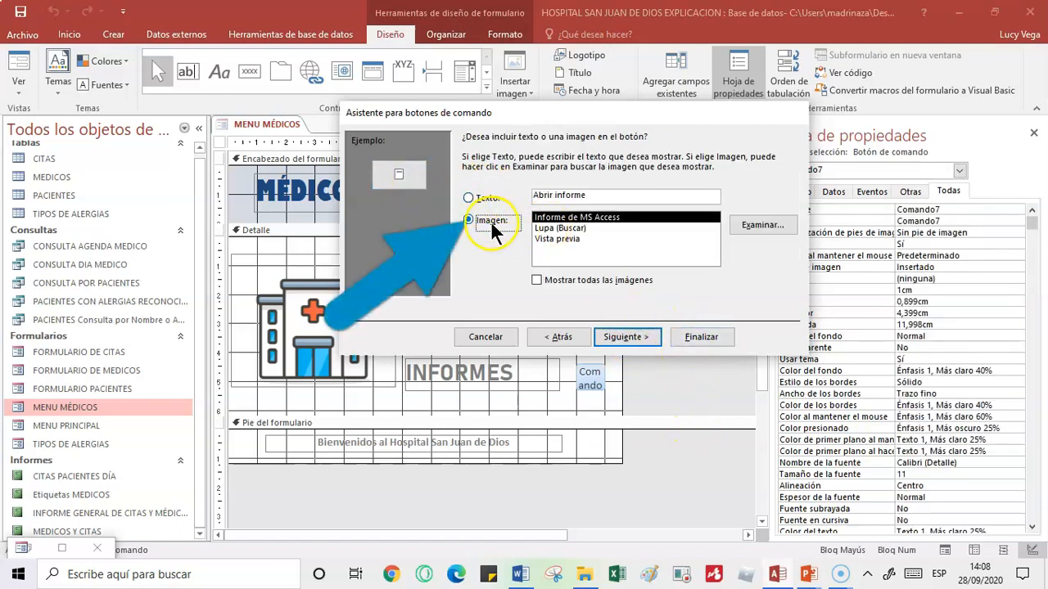
click(704, 338)
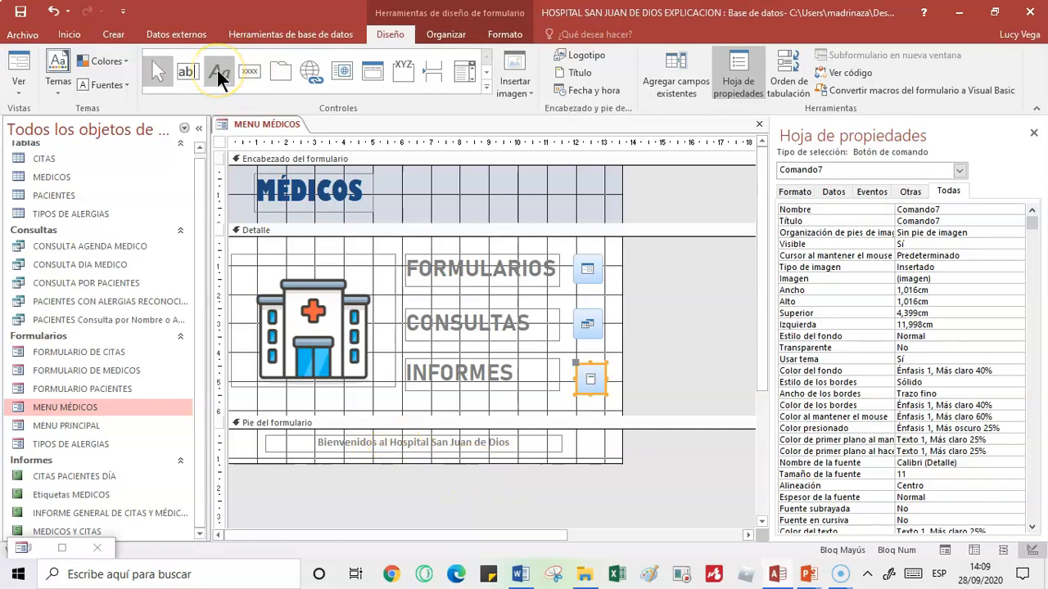
Step: Show MENU MÉDICOS in form view and test its FORMULARIOS button, closing the MEDICOS form it opens
right_click(270, 121)
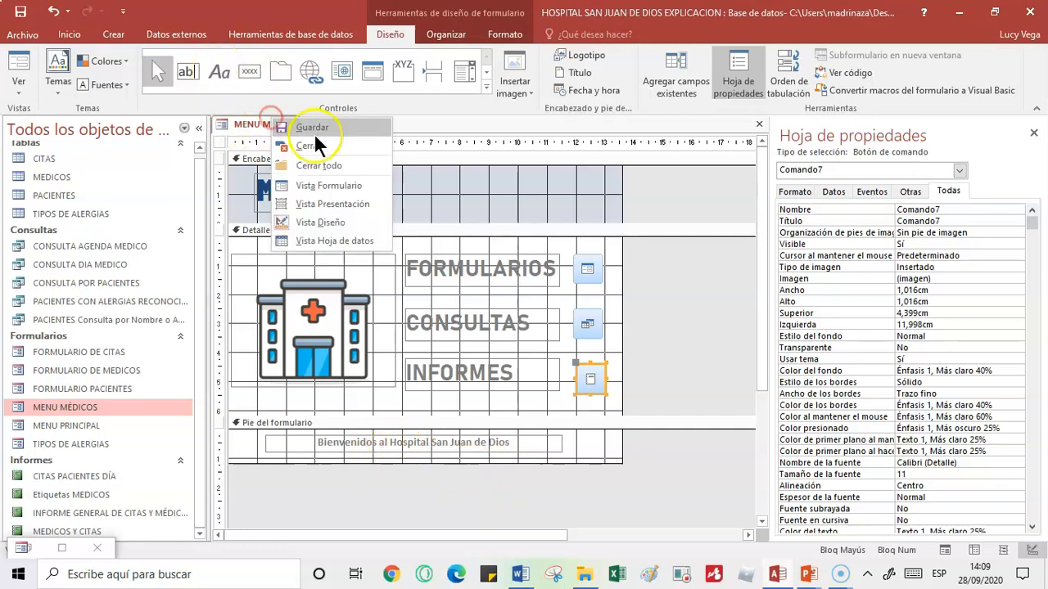
click(262, 123)
right_click(267, 127)
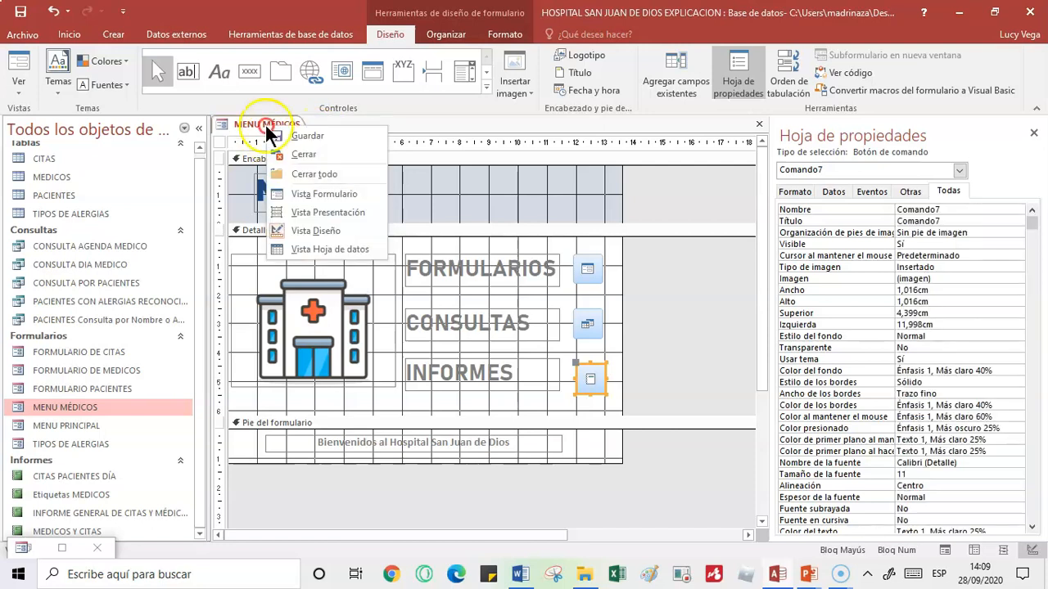
click(324, 198)
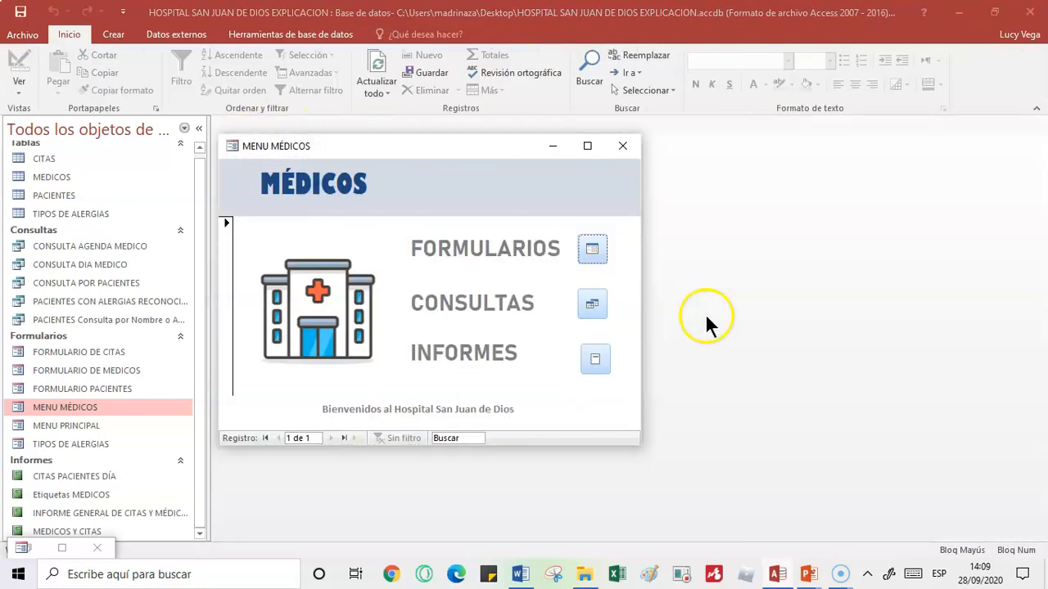
drag(484, 152, 624, 160)
click(731, 259)
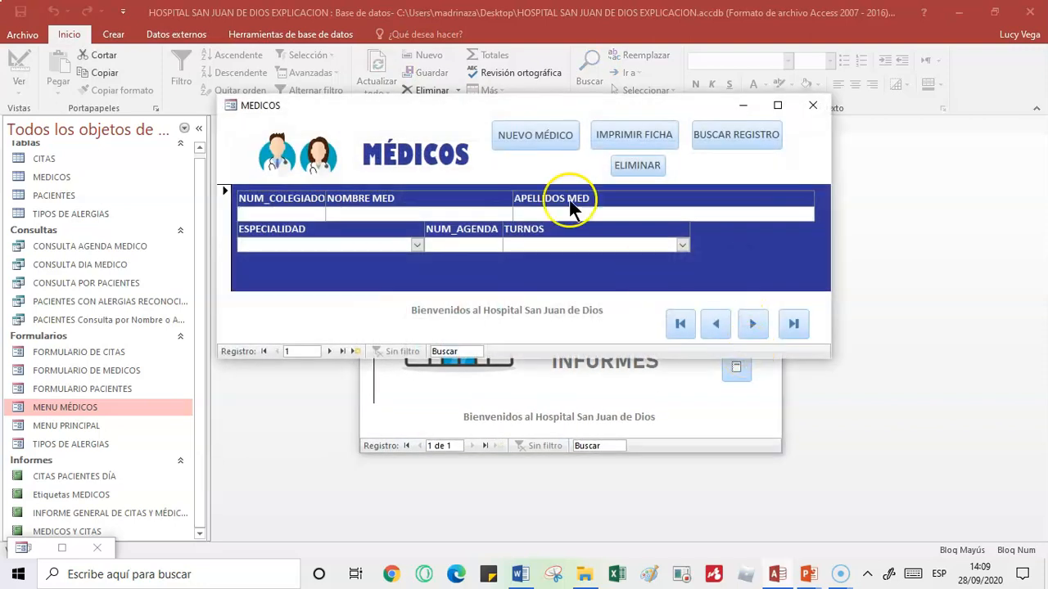
drag(508, 104, 333, 109)
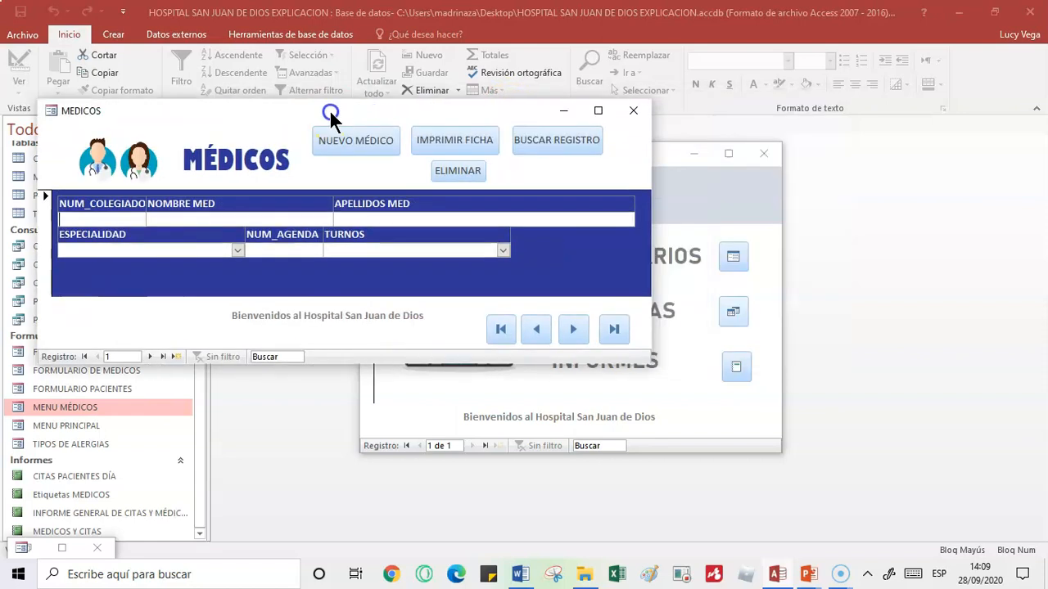
click(628, 111)
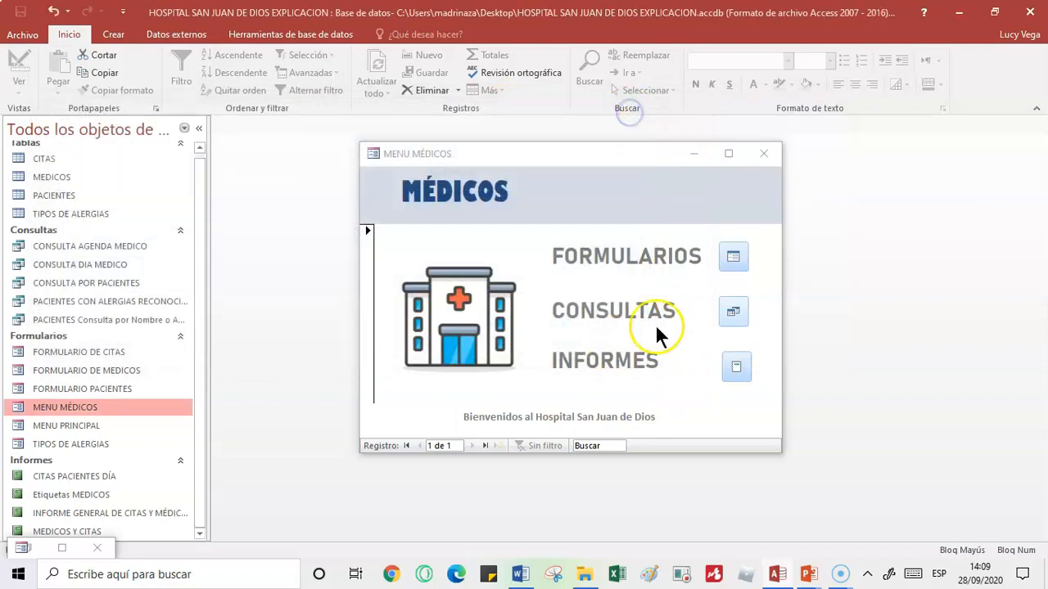
Step: Test the CONSULTAS button by running the medical agenda query with an agenda number
click(727, 315)
drag(528, 174, 246, 209)
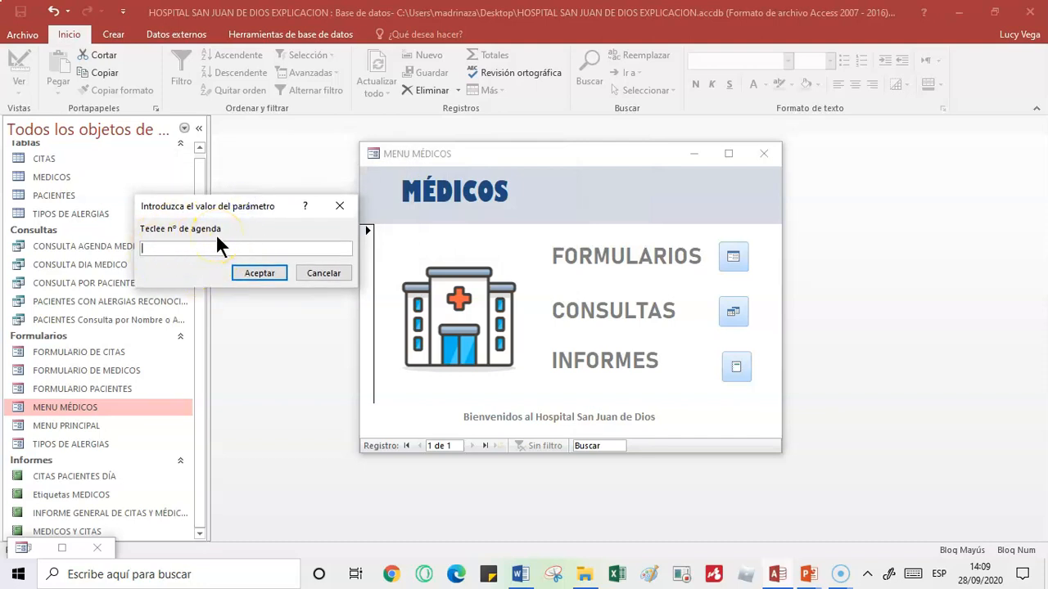
text(6/0)
text(3)
key(Return)
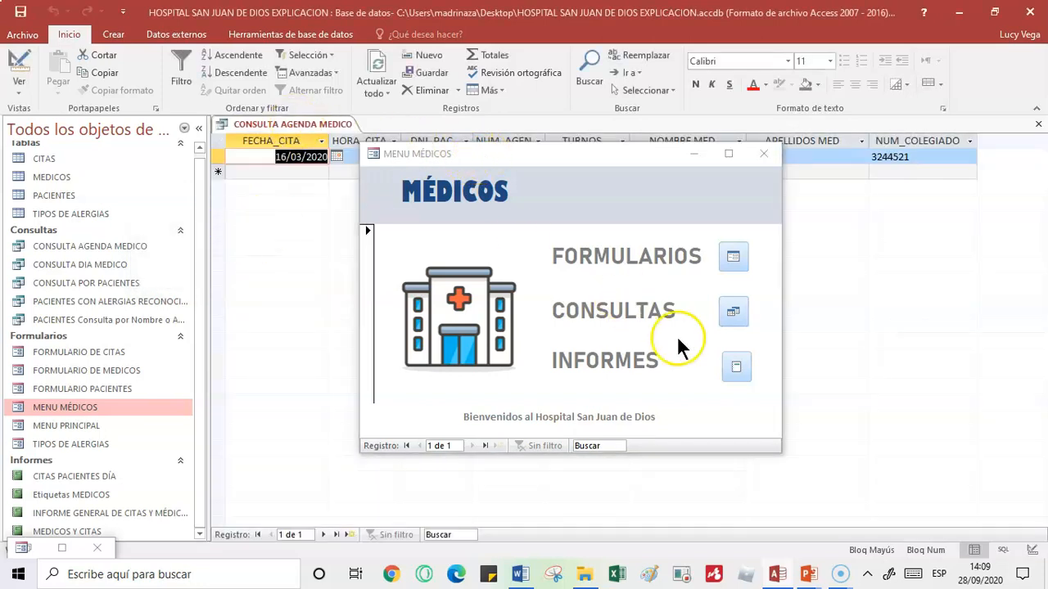
Step: Test the INFORMES button by opening the general report, and return MENU MÉDICOS to design view
click(737, 368)
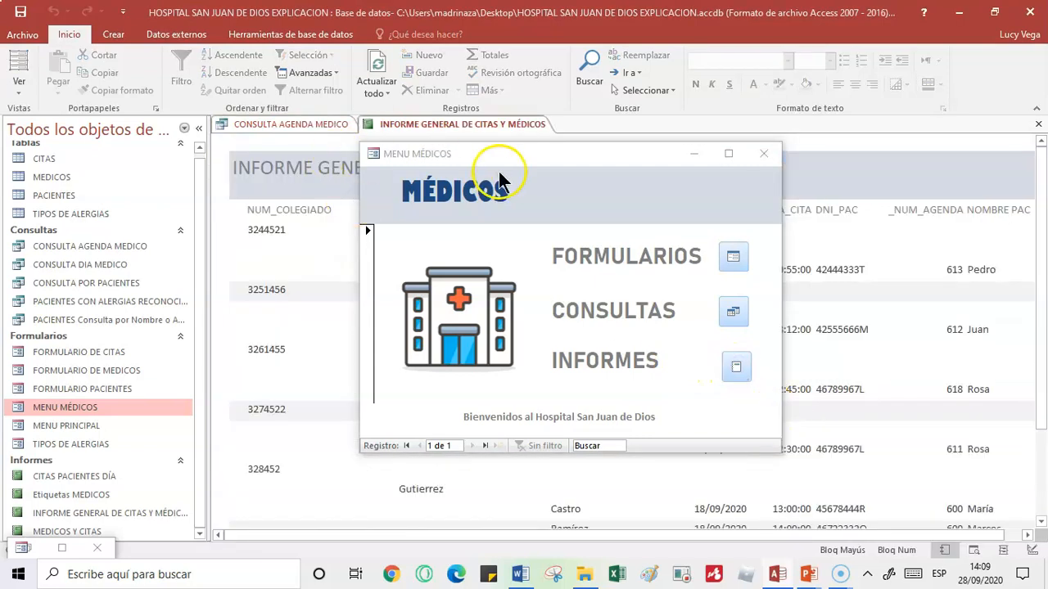
drag(522, 155, 552, 165)
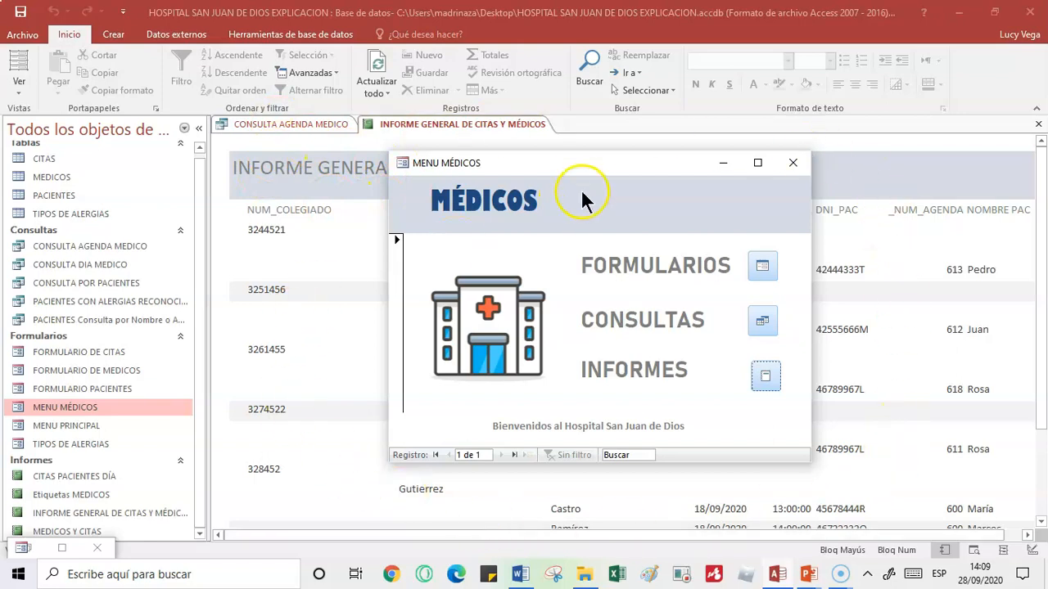
drag(584, 166, 558, 185)
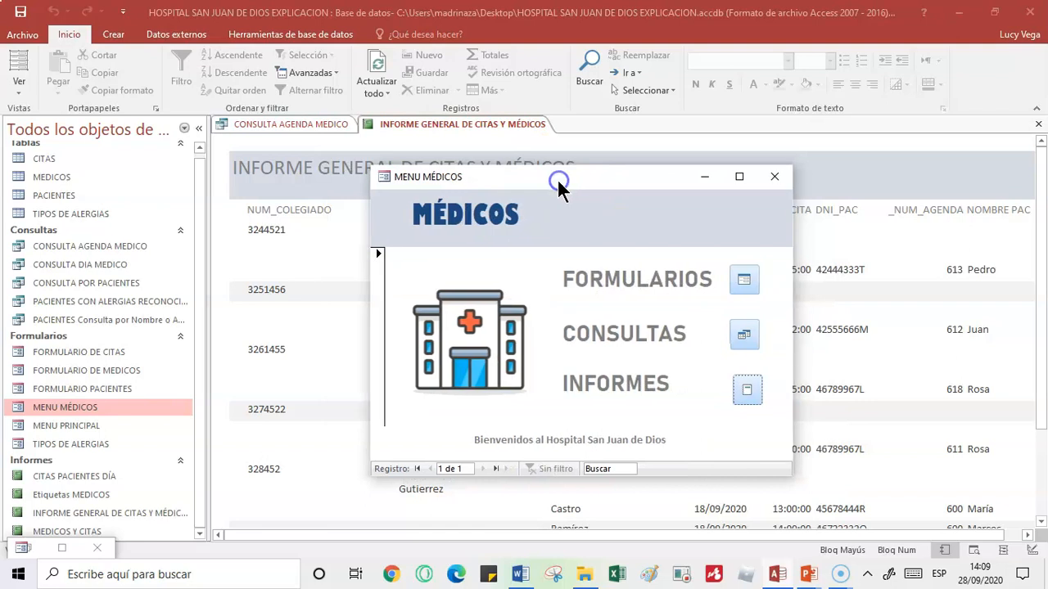
right_click(559, 180)
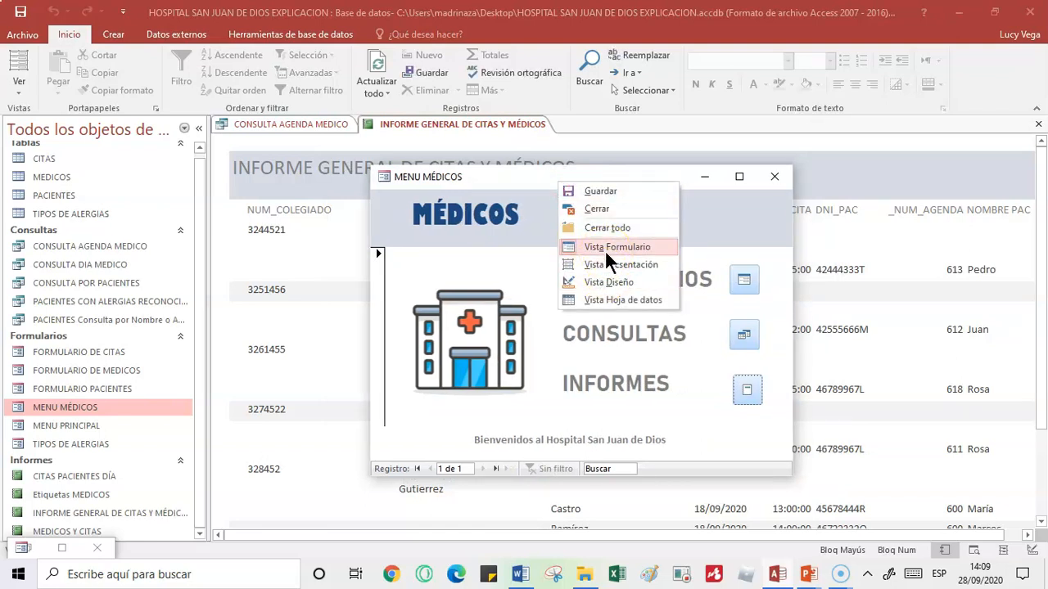
click(601, 278)
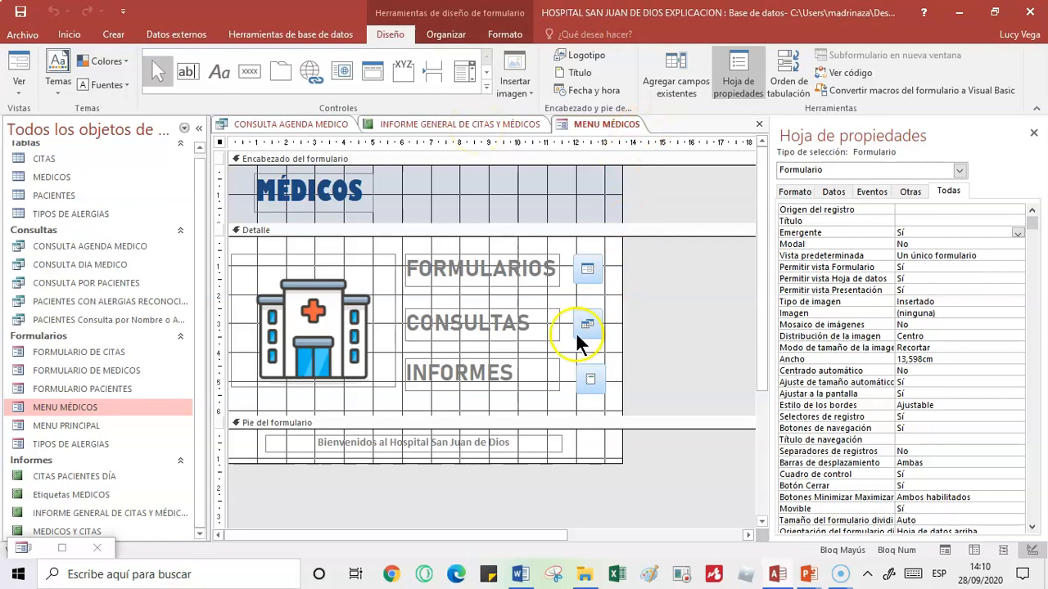
Step: Open MENU PRINCIPAL in form view and move its window clear of the MENU MÉDICOS design
click(76, 426)
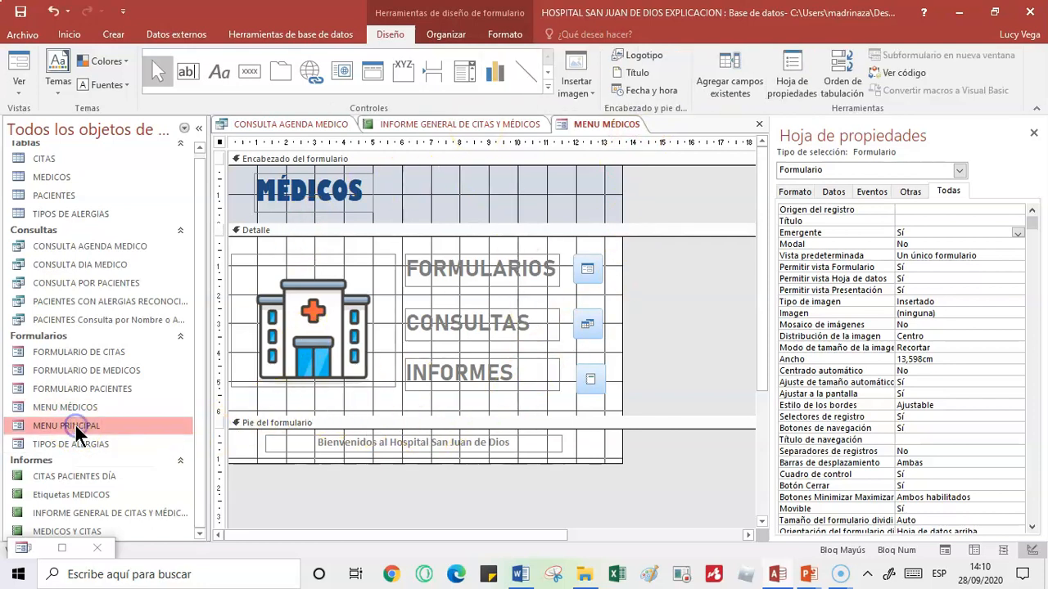
double_click(75, 425)
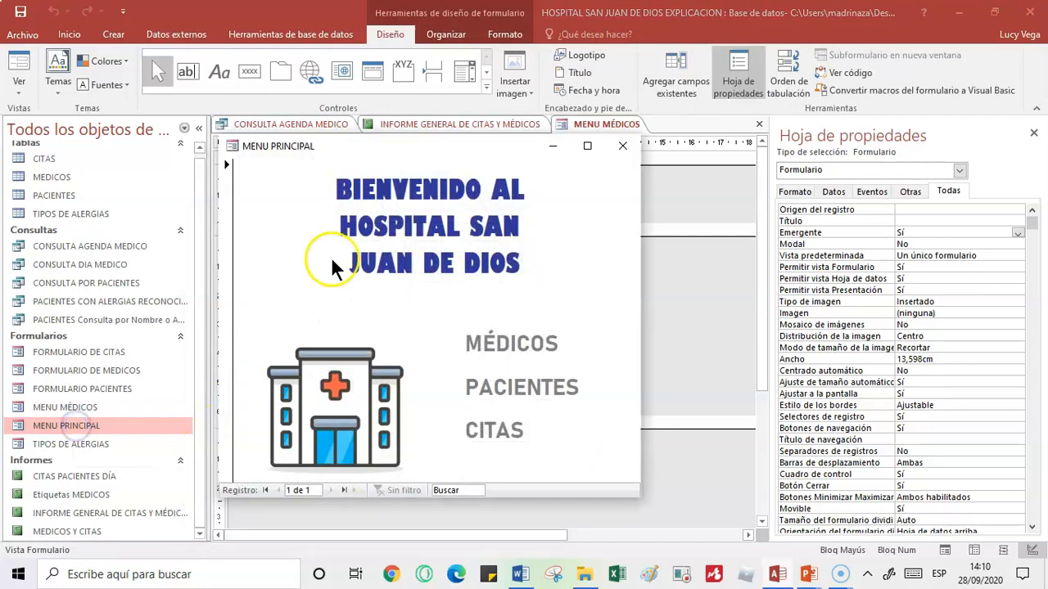
drag(413, 155, 761, 152)
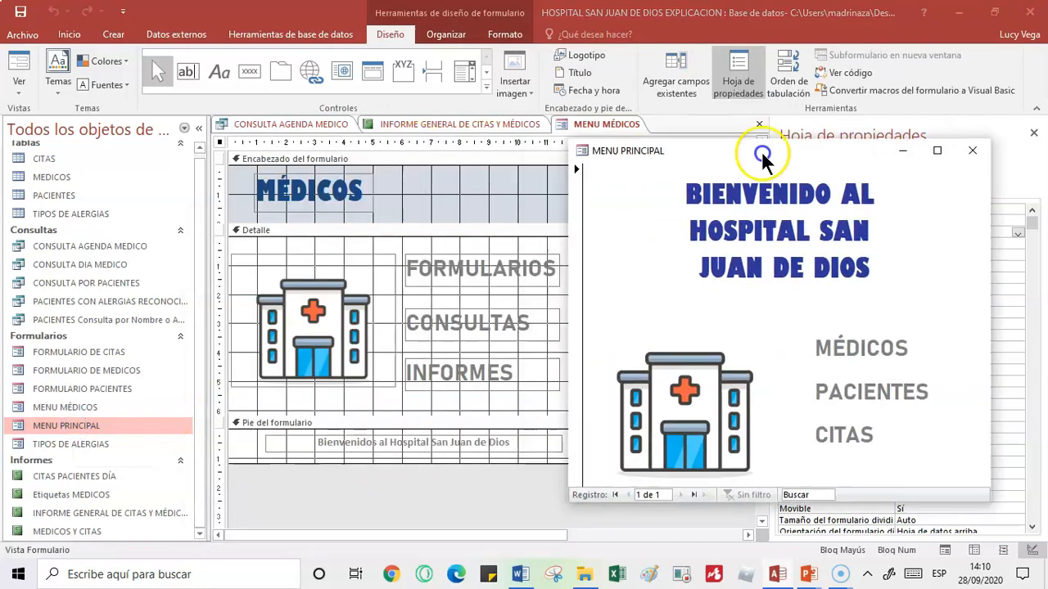
Step: Open MENU MÉDICOS in form view beside MENU PRINCIPAL to compare the two menus, and close MENU MÉDICOS
click(60, 407)
double_click(60, 407)
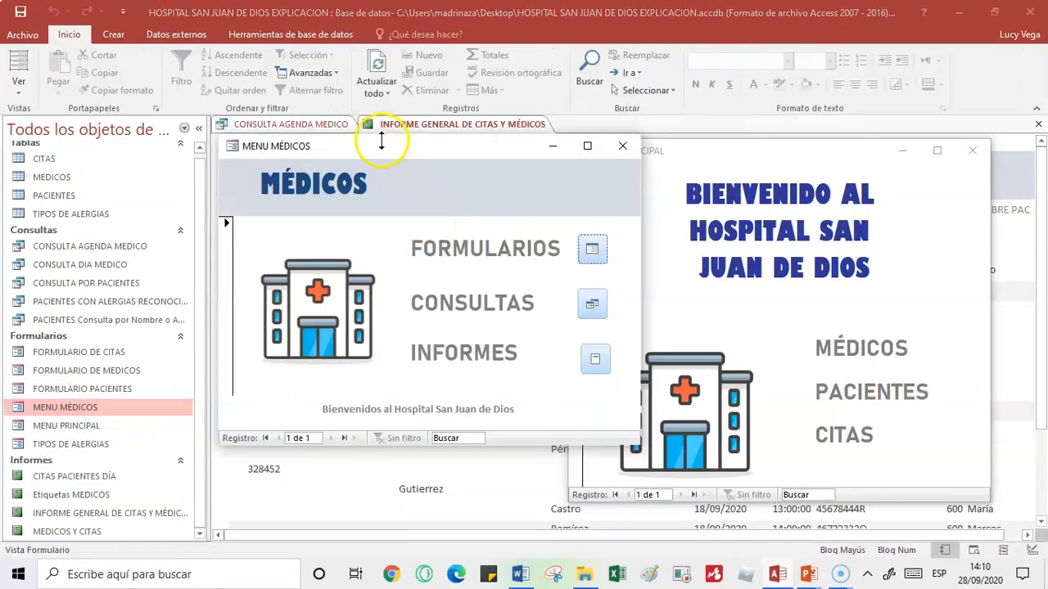
drag(390, 155, 198, 83)
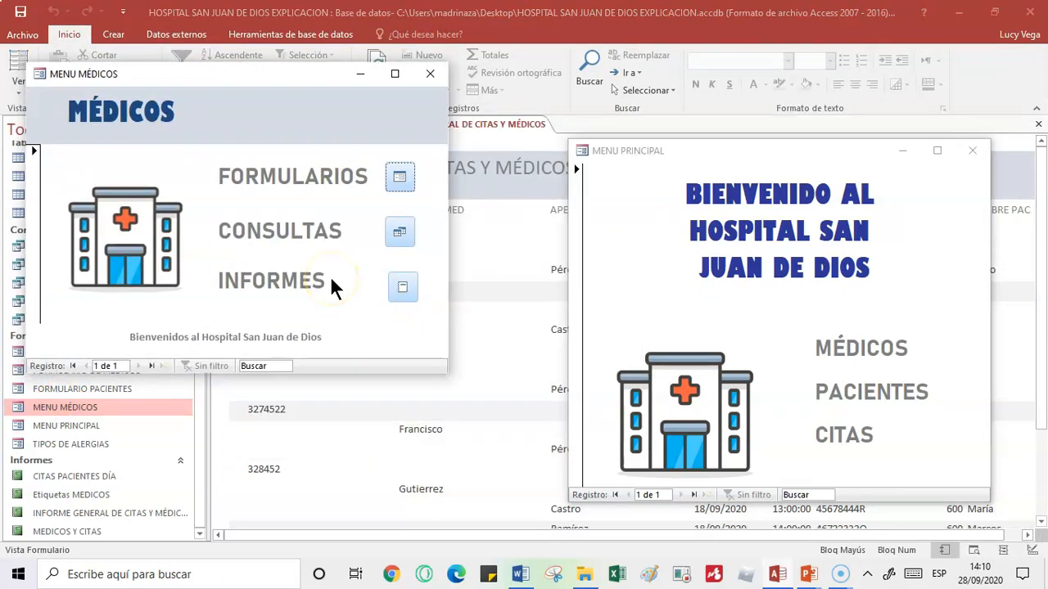
drag(775, 149, 784, 125)
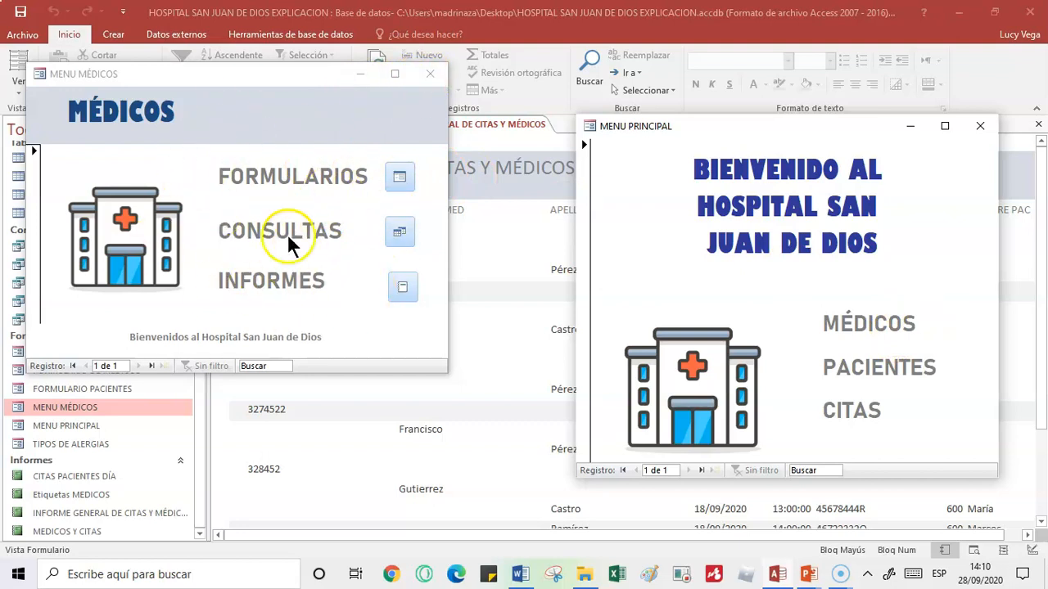
click(430, 73)
drag(770, 139, 534, 152)
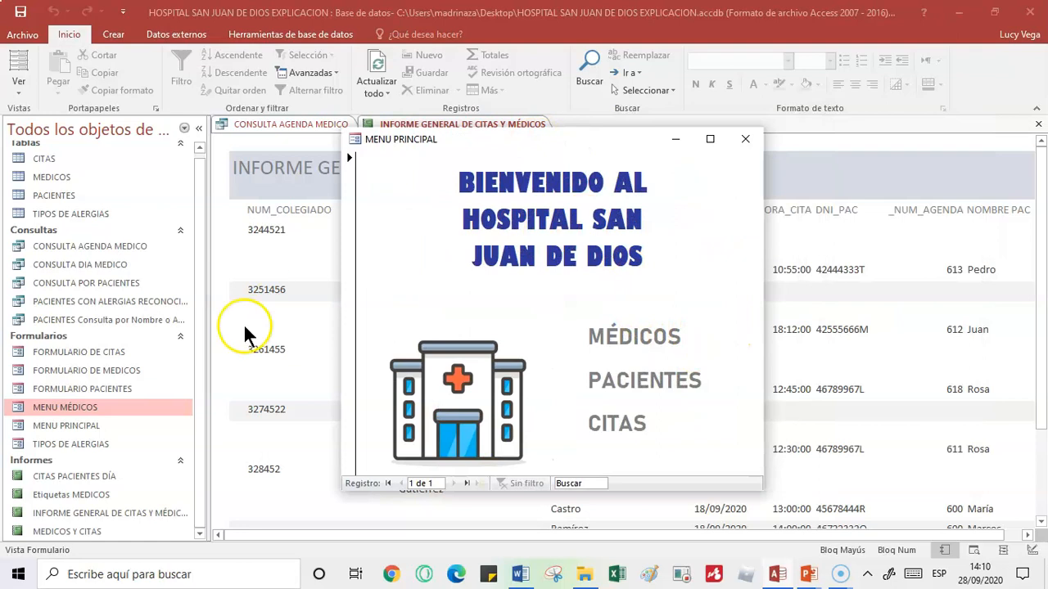
Step: Switch MENU PRINCIPAL to design view and draw a small command button beside the MÉDICOS label
click(80, 427)
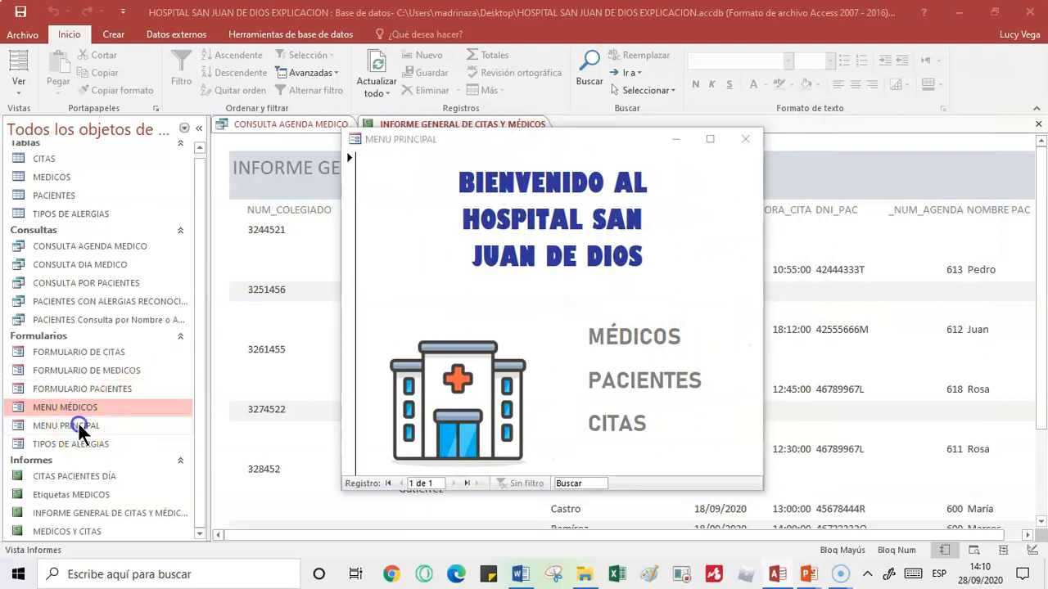
right_click(467, 145)
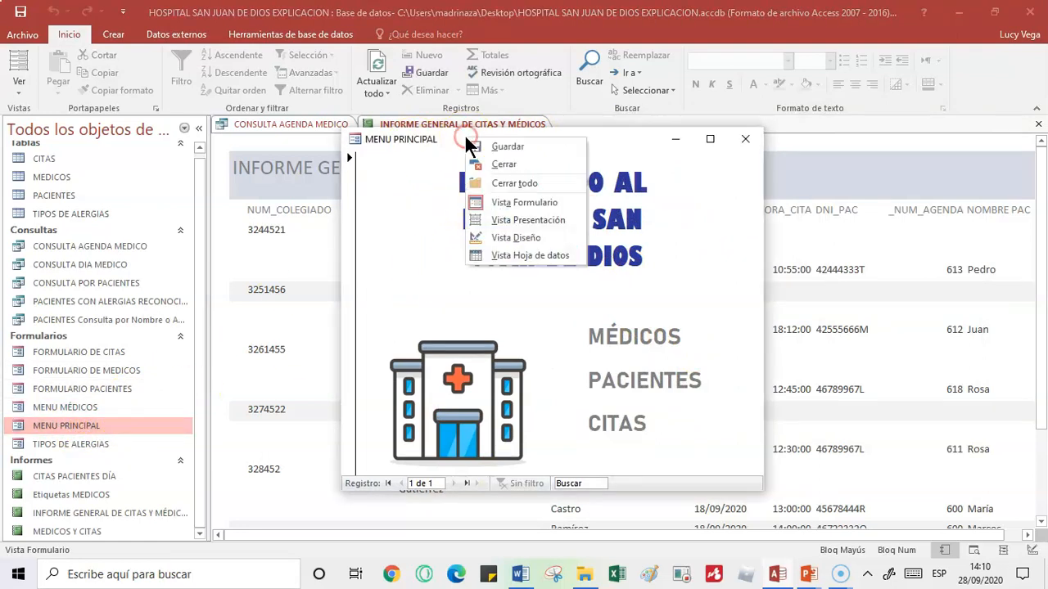
click(515, 239)
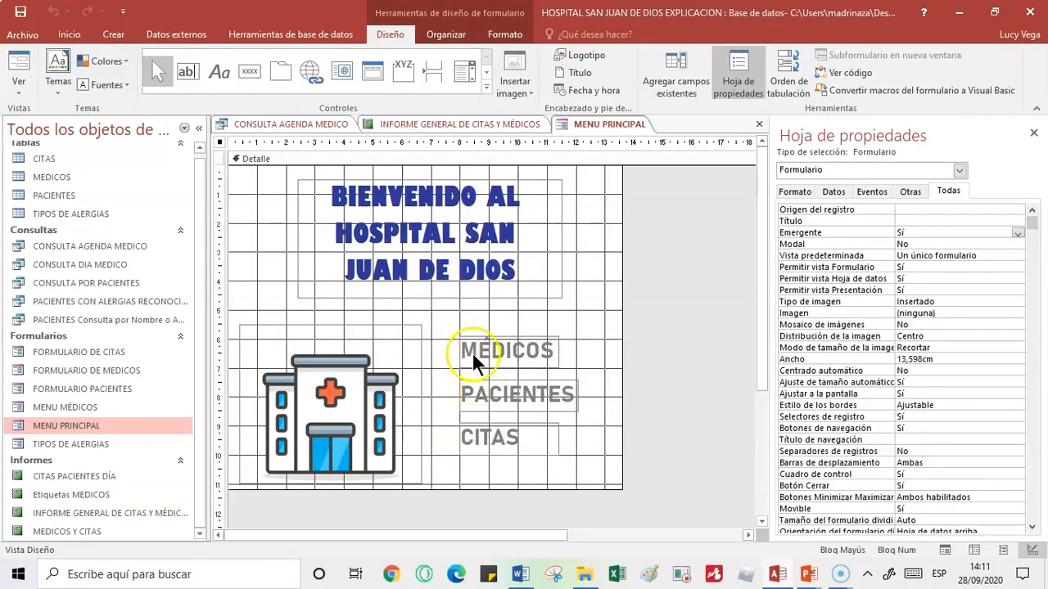
click(590, 342)
click(255, 71)
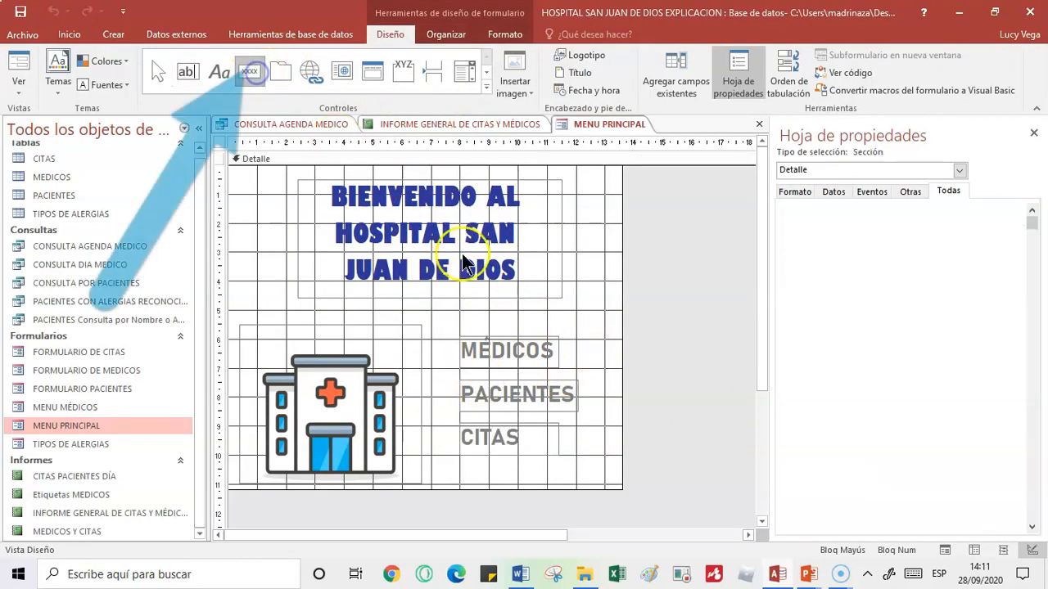
drag(579, 342, 613, 370)
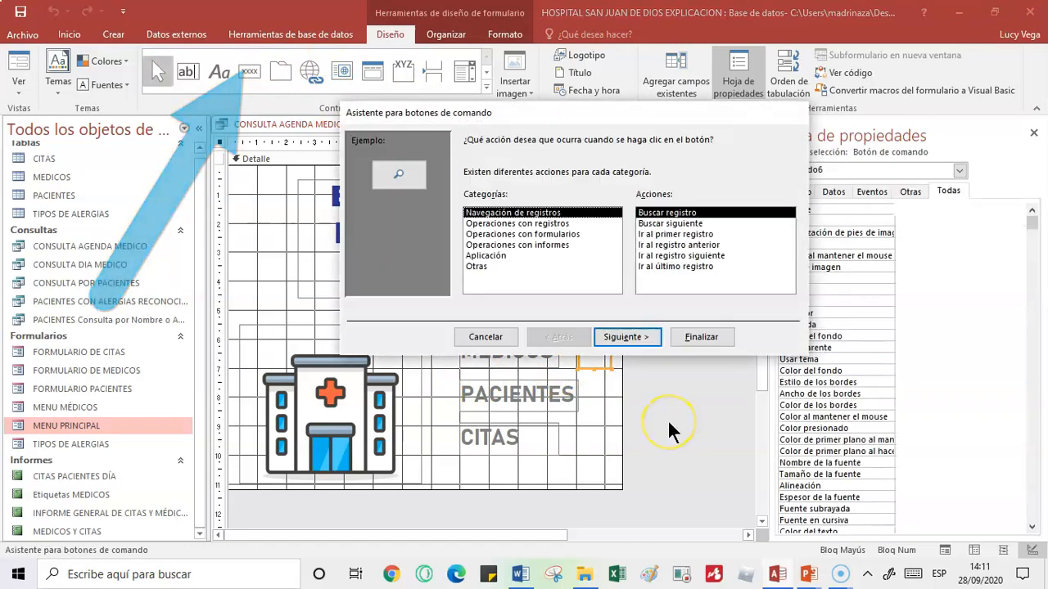
Step: Configure the new button with the form operation Abrir formulario to open MENU MÉDICOS, and complete the wizard
click(503, 234)
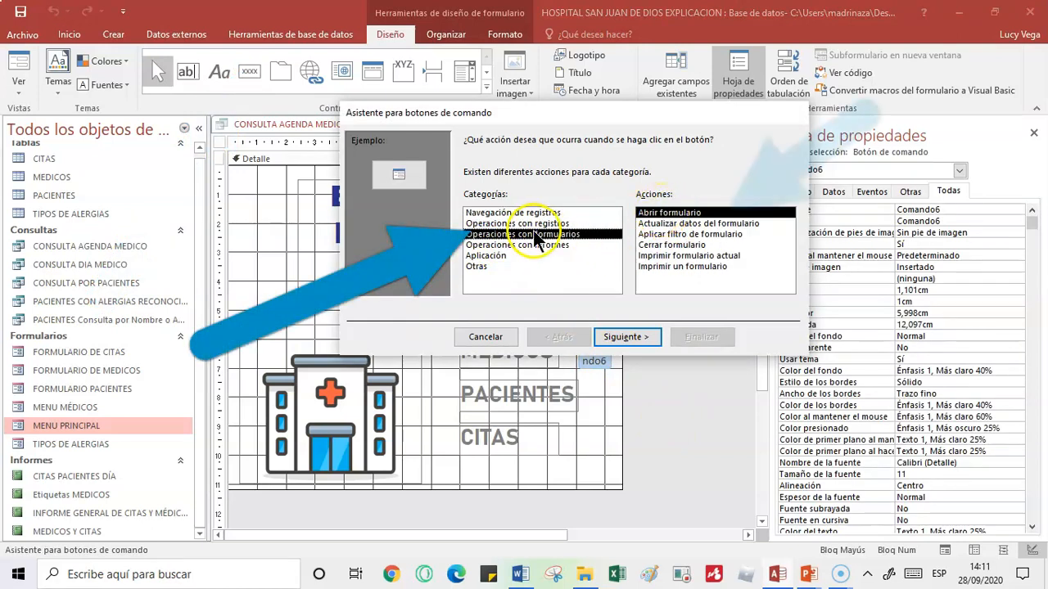
click(628, 337)
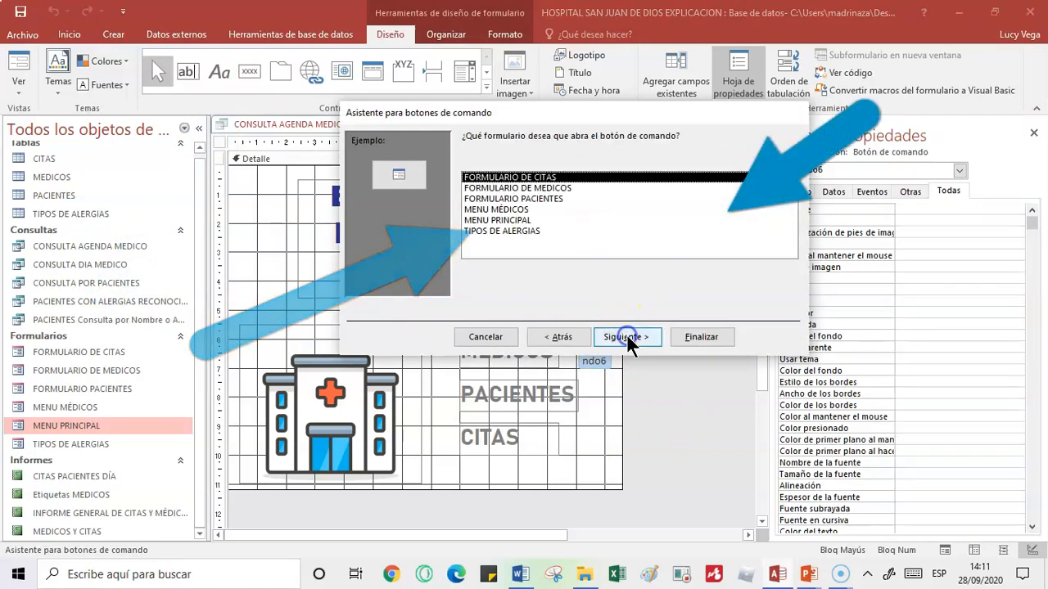
click(495, 209)
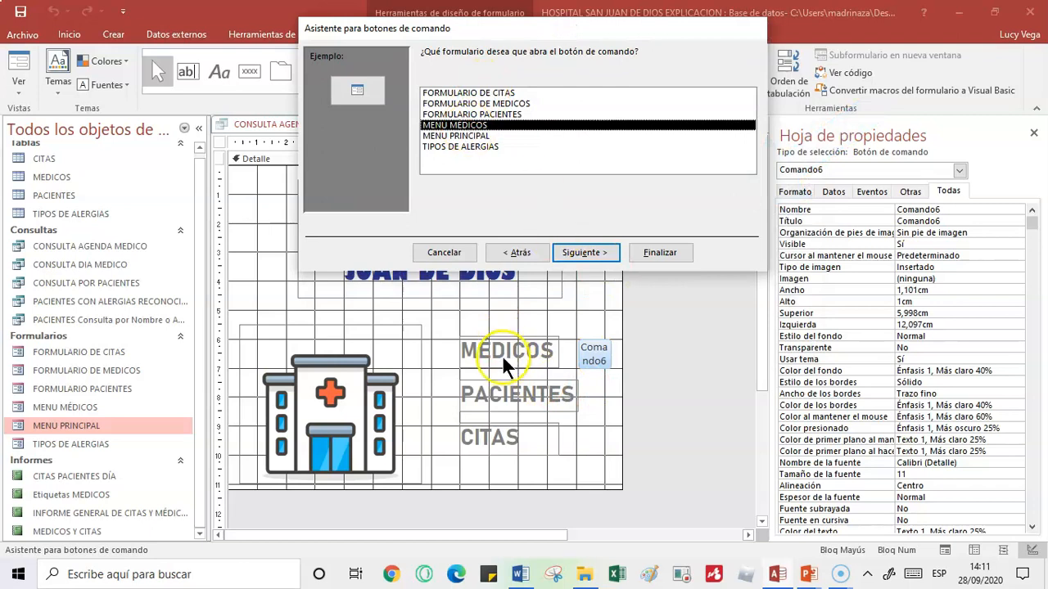
click(596, 253)
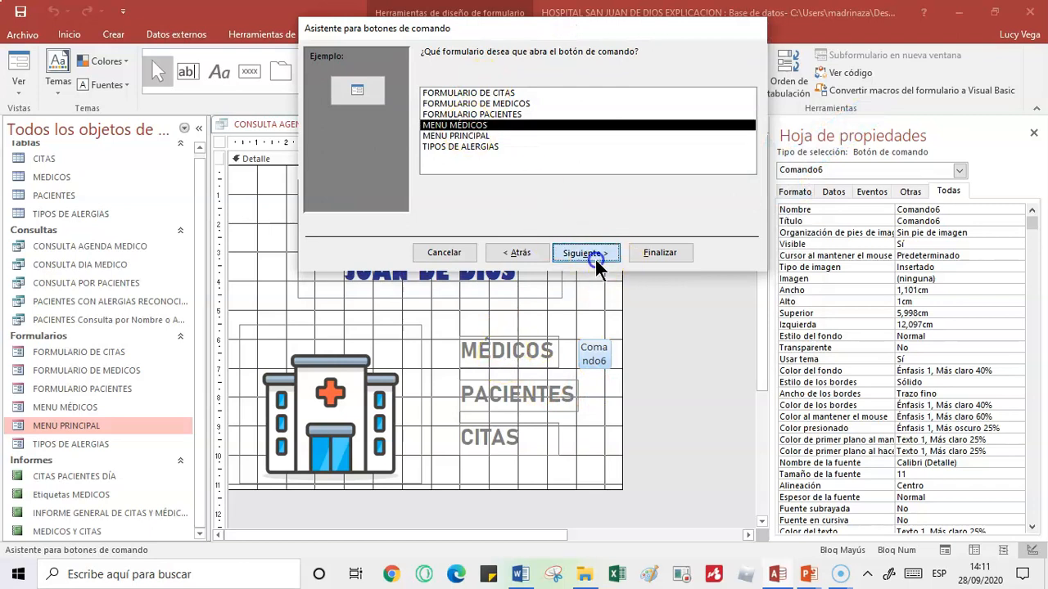
click(662, 252)
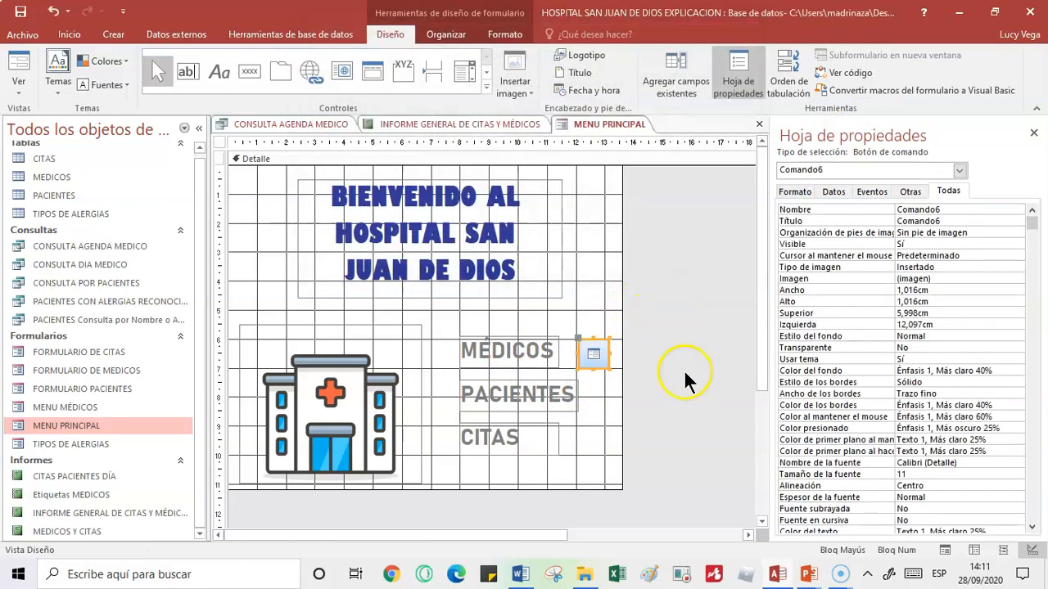
Step: Save MENU PRINCIPAL and test its MÉDICOS button in form view by opening MENU MÉDICOS
right_click(591, 124)
click(608, 134)
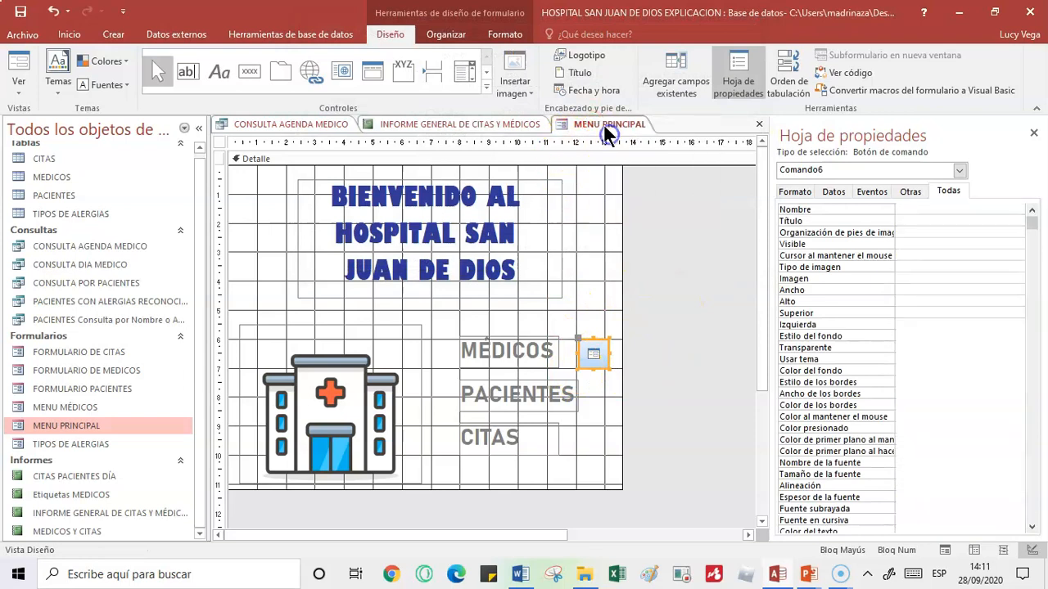
right_click(604, 125)
click(655, 195)
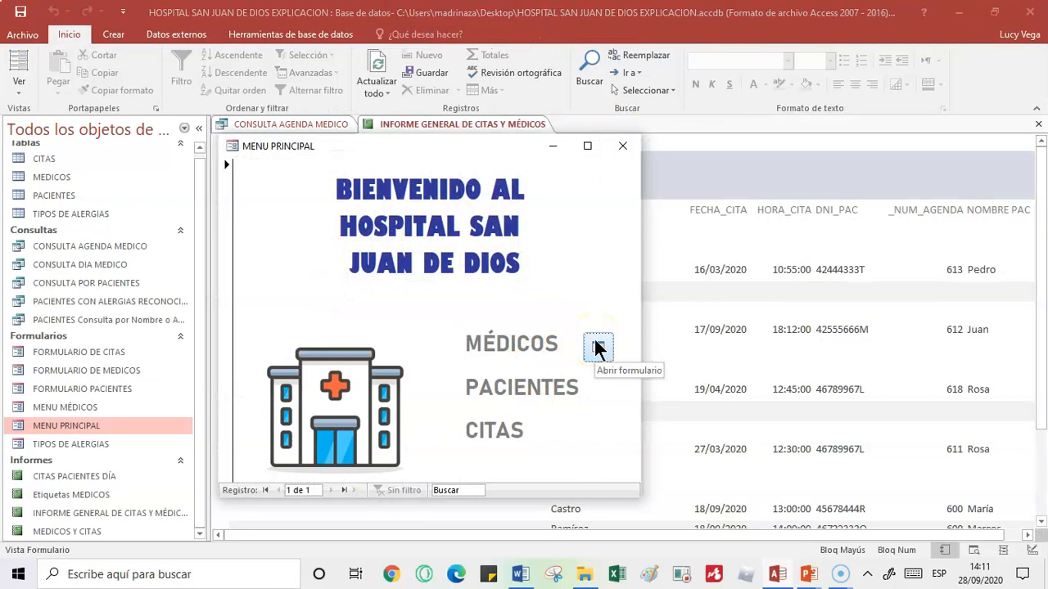
click(596, 348)
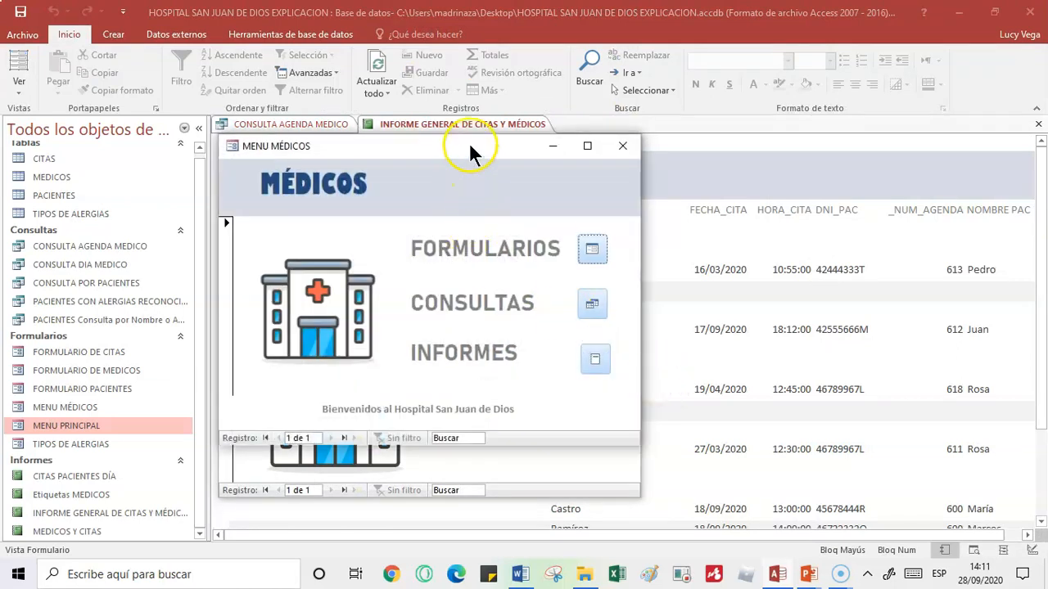